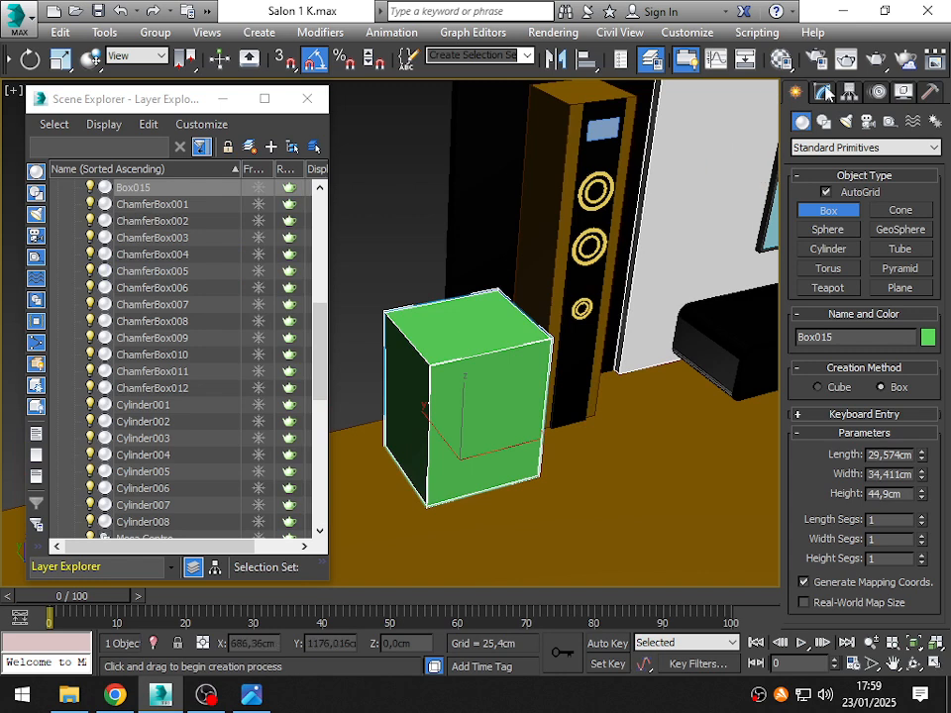
- Set the new green box's length, width and height to 25 cm each
click(823, 92)
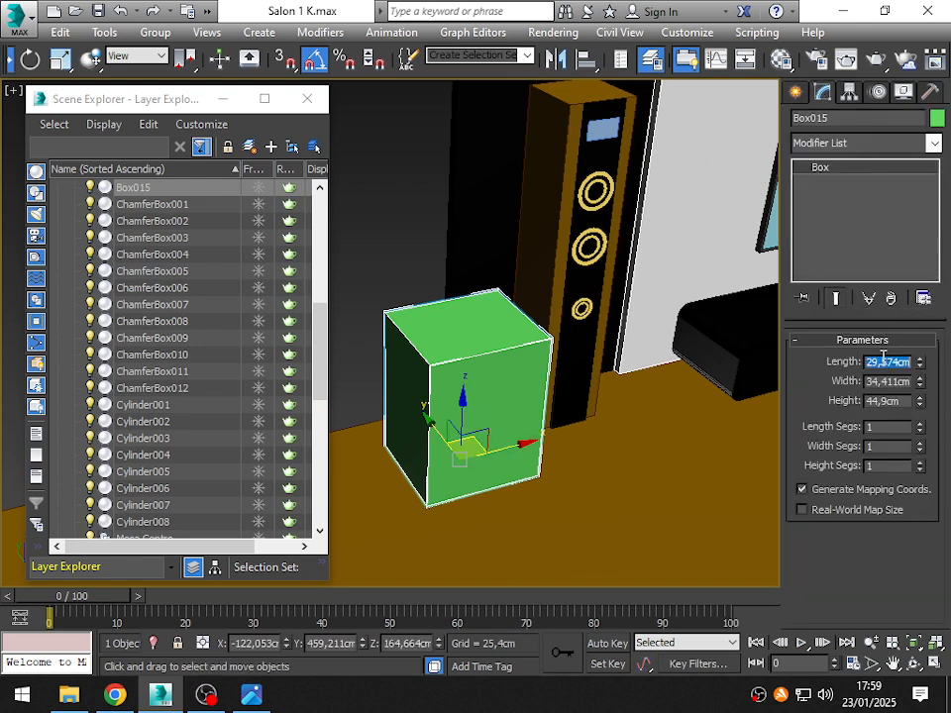
text(25)
key(Return)
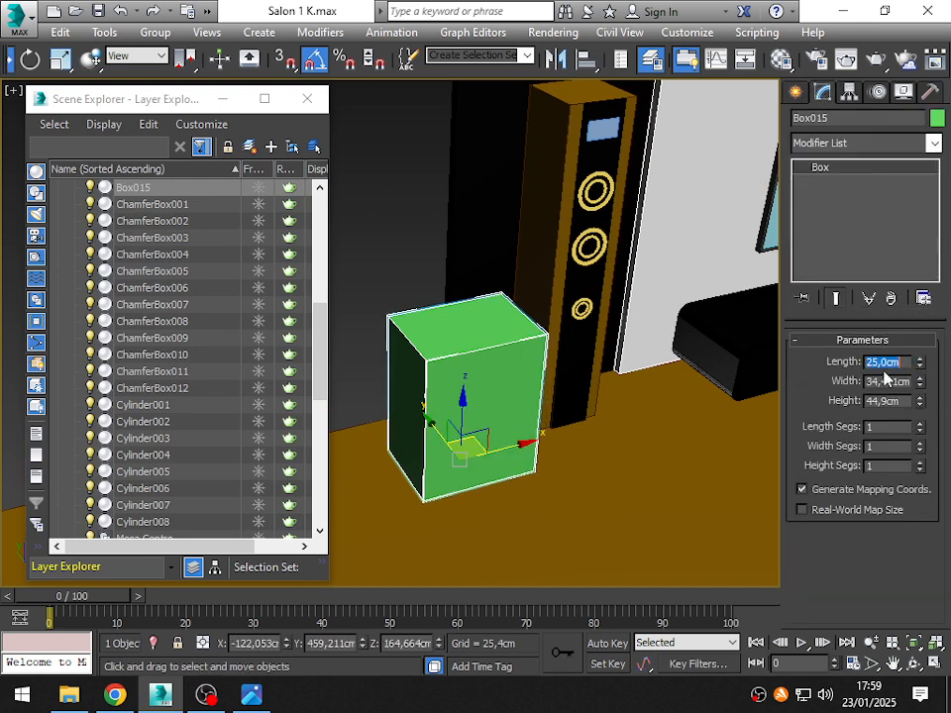
text(25)
key(Return)
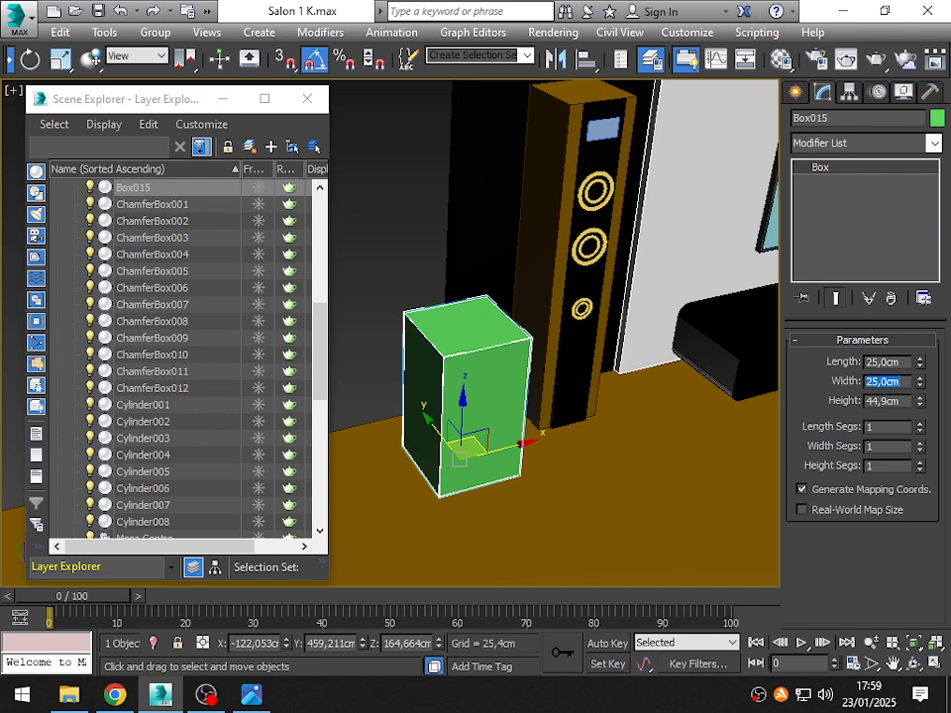
key(Tab)
text(25)
key(Return)
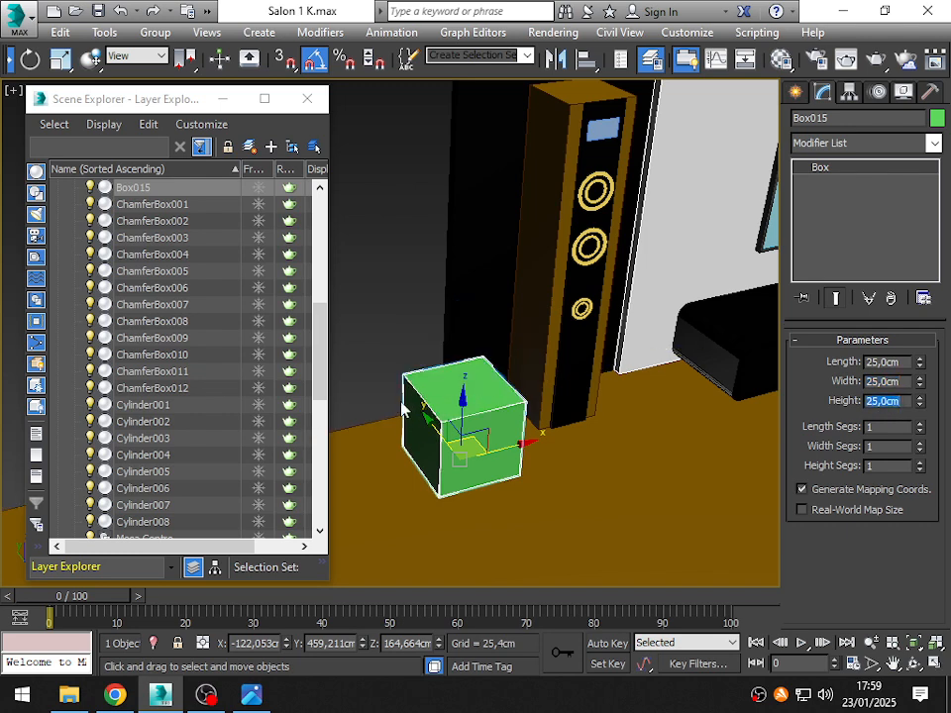
- Add an Edit Poly modifier to the box and close the Scene Explorer
scroll(441, 387, down, 6)
alt+middle_drag(520, 418, 498, 398)
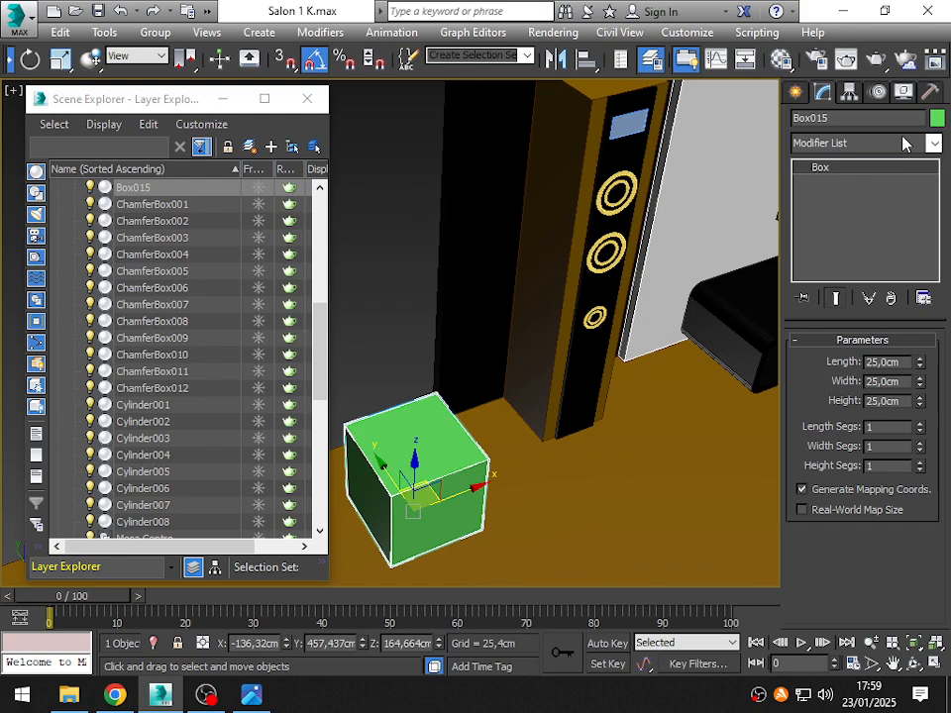
click(906, 143)
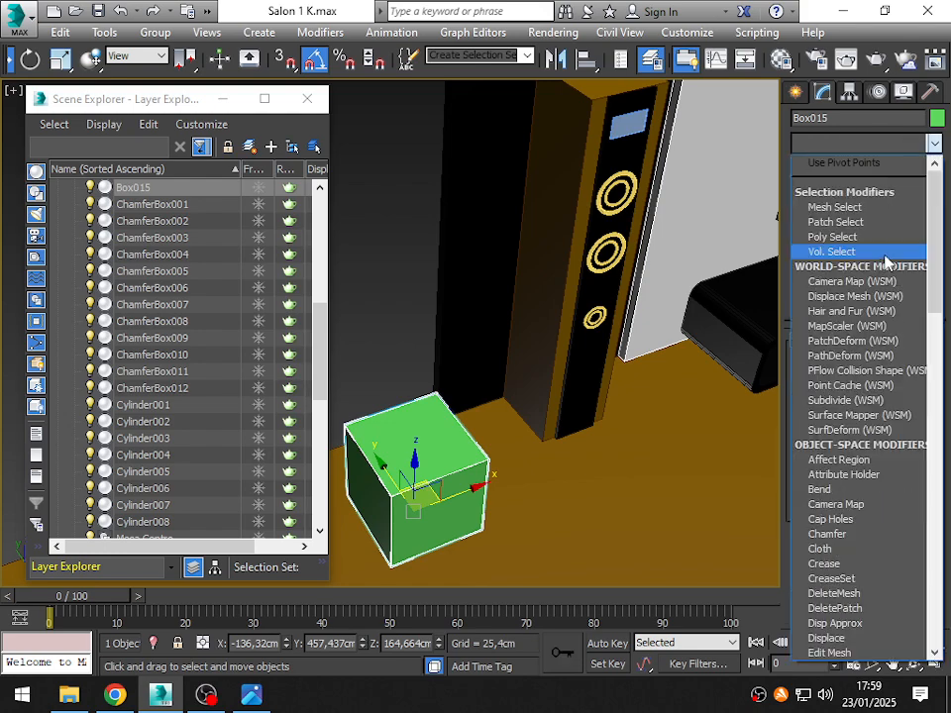
scroll(855, 255, down, 7)
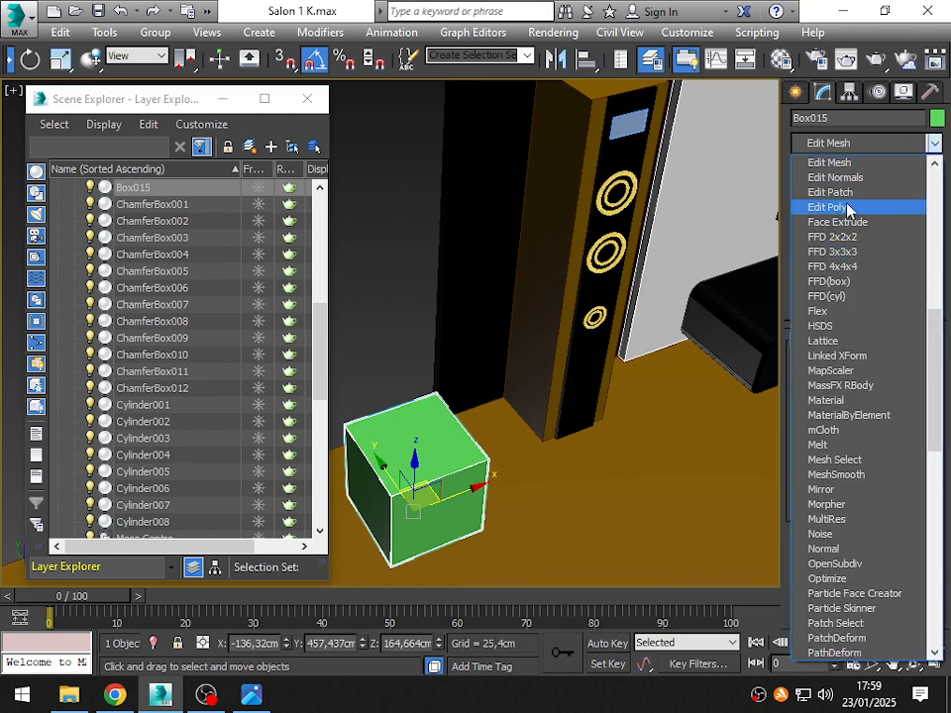
click(853, 207)
click(307, 99)
- Select the box's four top vertices in vertex mode and show the viewport in wireframe
alt+middle_drag(489, 537, 486, 440)
click(822, 490)
middle_drag(485, 441, 480, 442)
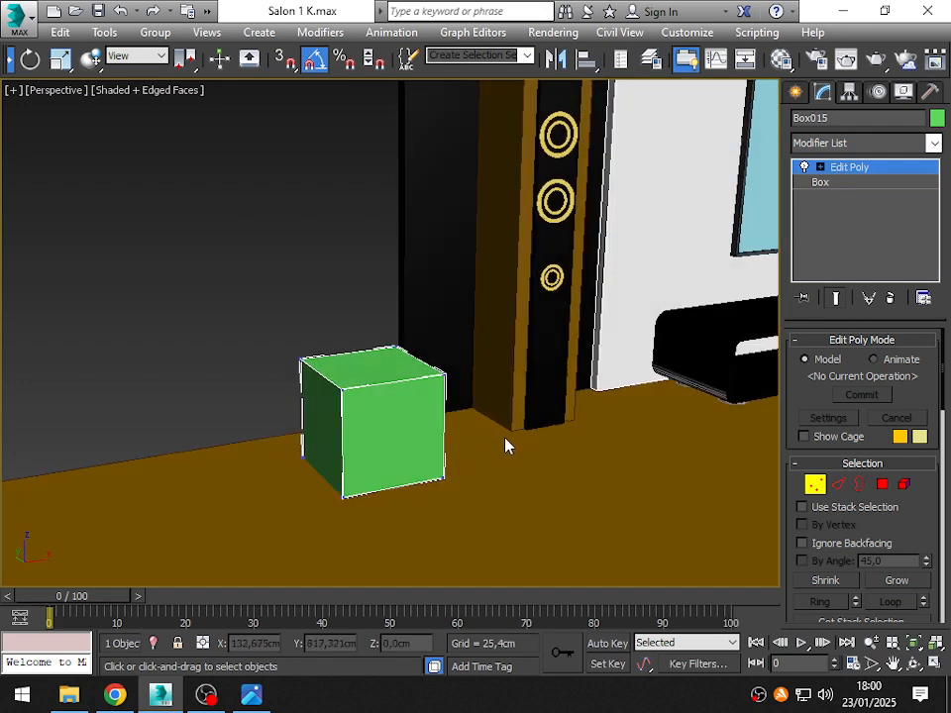
alt+middle_drag(535, 422, 333, 279)
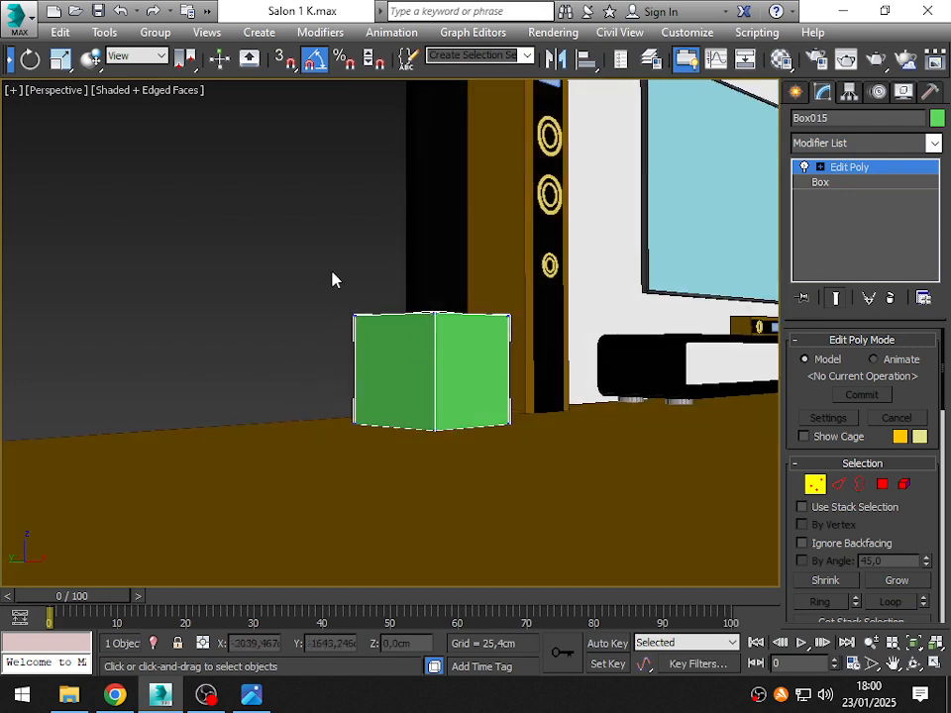
drag(270, 208, 567, 366)
key(F3)
alt+middle_drag(566, 366, 569, 306)
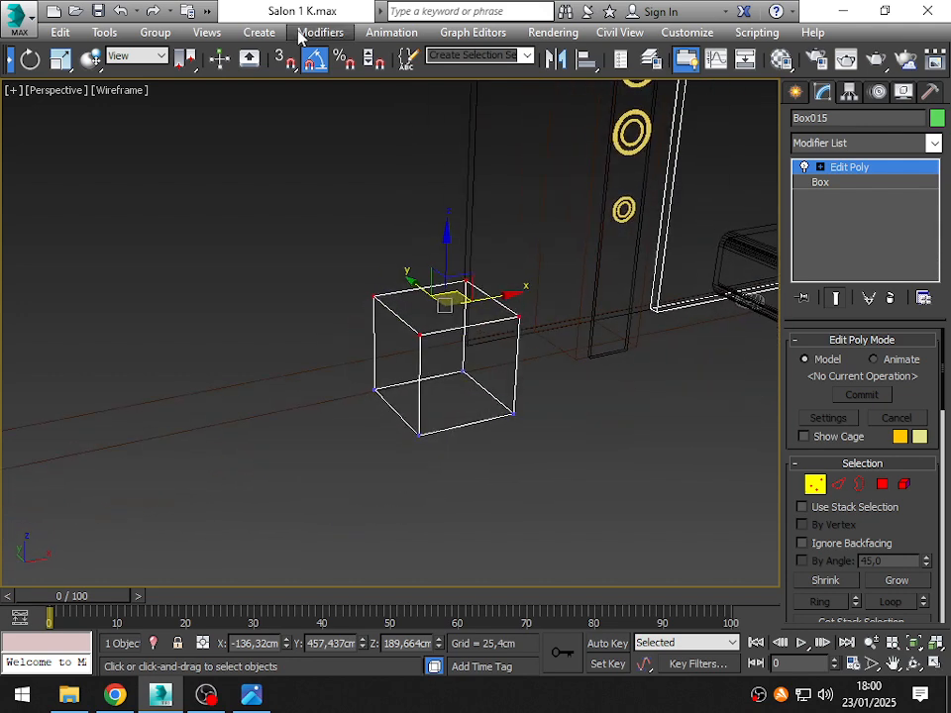
- Scale the four top vertices outward in the XY plane to about 131%
click(60, 59)
drag(79, 64, 424, 77)
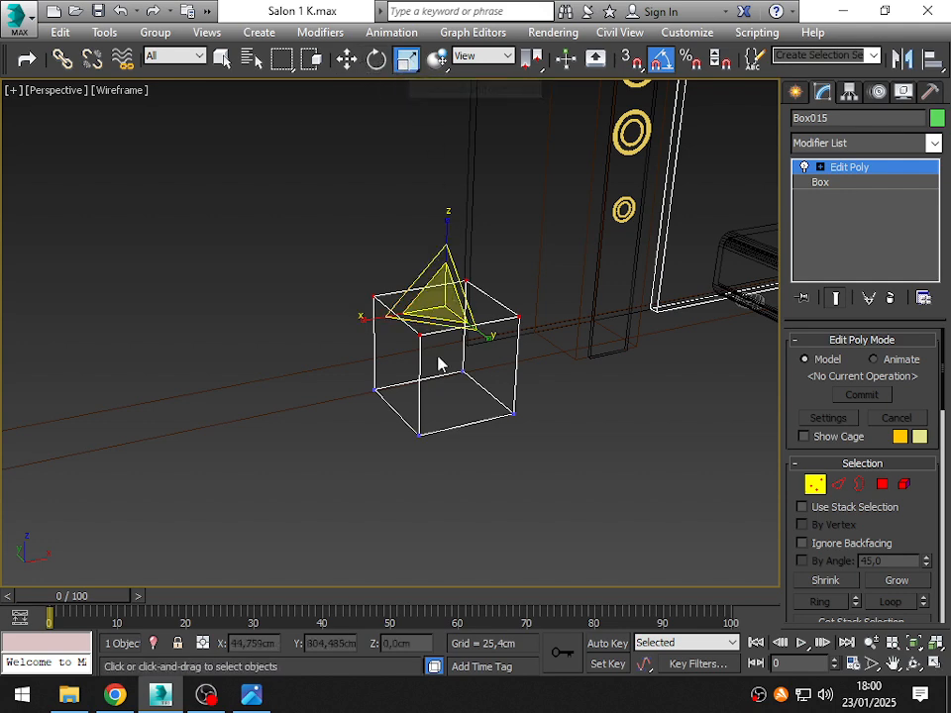
alt+middle_drag(435, 357, 436, 393)
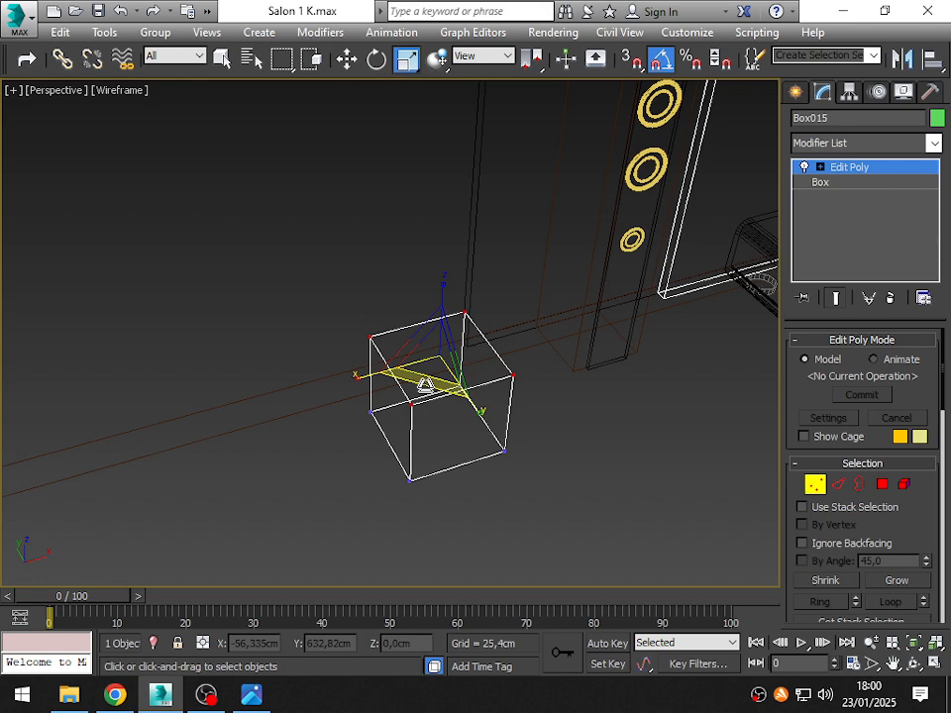
drag(426, 386, 431, 408)
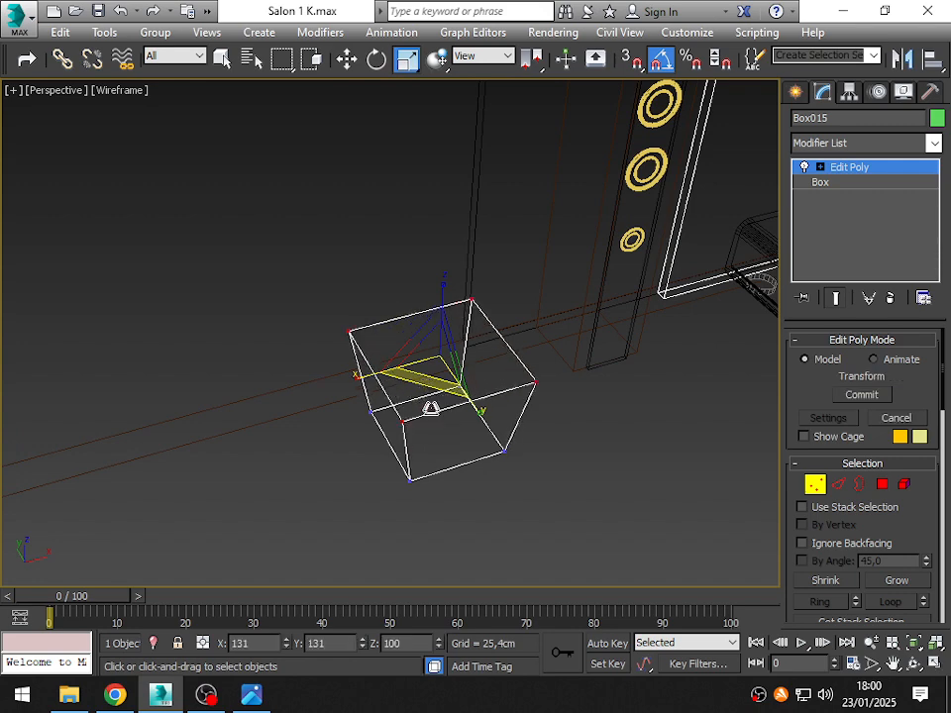
alt+middle_drag(431, 409, 471, 414)
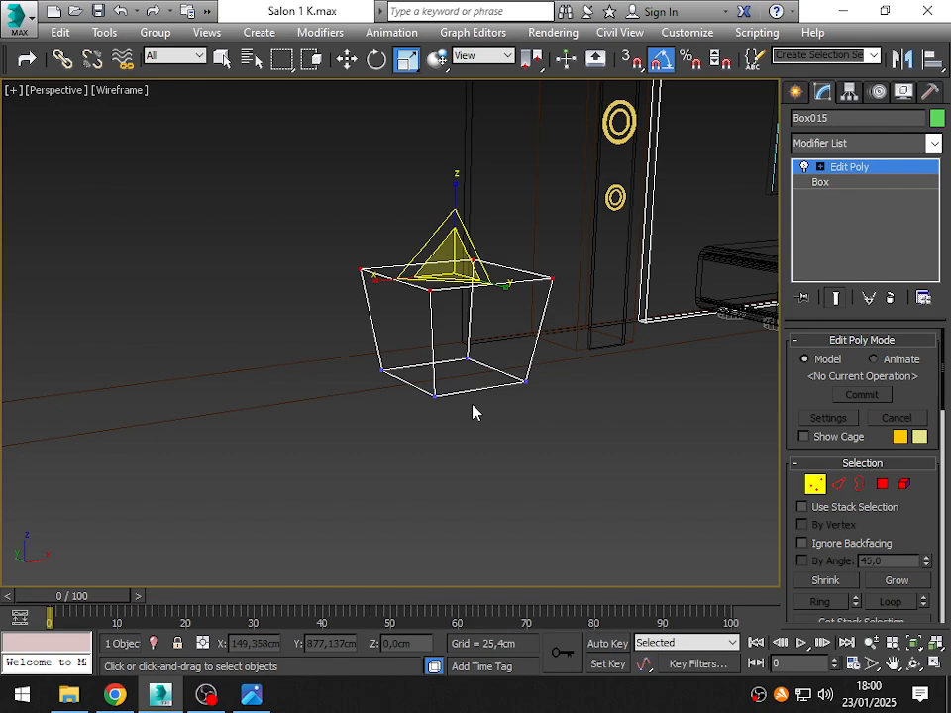
alt+middle_drag(474, 411, 489, 315)
drag(474, 302, 475, 310)
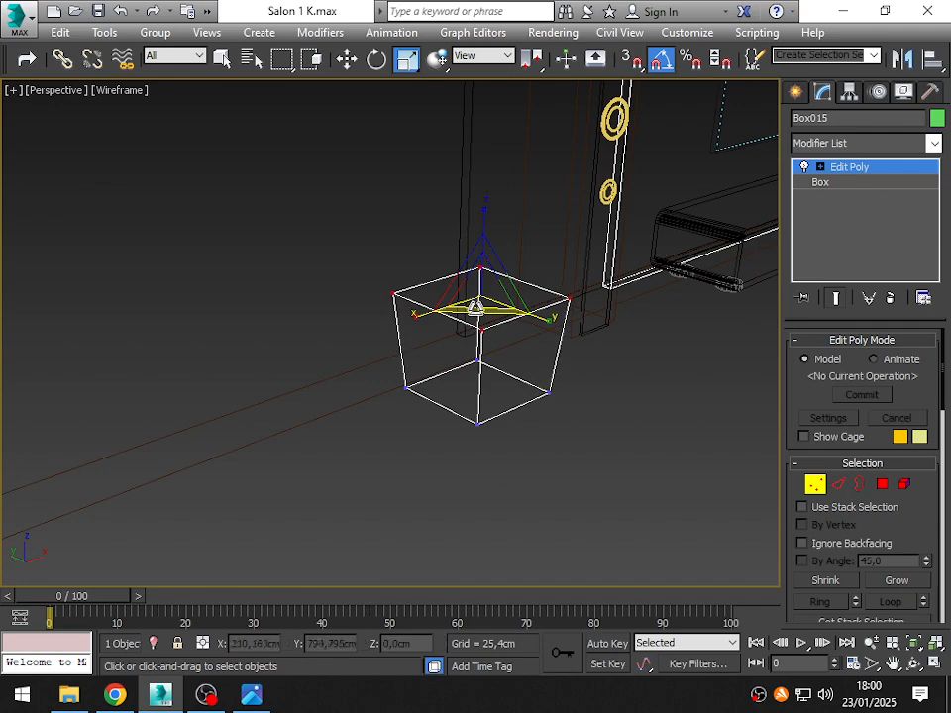
key(ctrl+z)
- Exit vertex editing and return the viewport to shaded display
alt+middle_drag(476, 315, 466, 426)
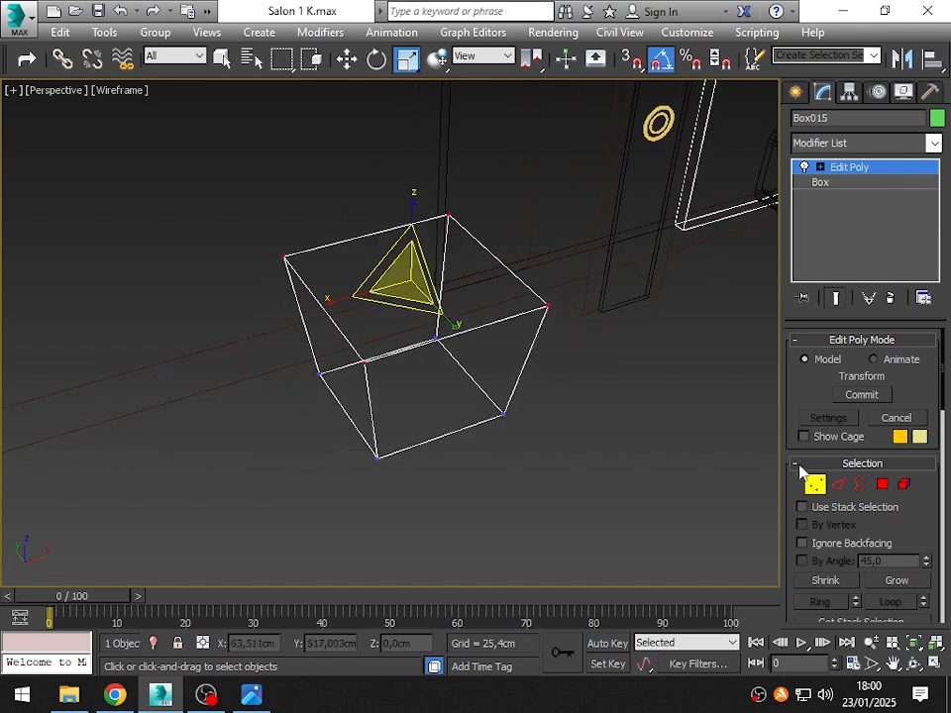
click(814, 484)
mouse_move(416, 337)
alt+middle_down()
mouse_move(356, 308)
mouse_move(414, 386)
mouse_move(353, 359)
alt+middle_up()
key(F3)
scroll(354, 359, up, 5)
alt+middle_drag(422, 347, 485, 362)
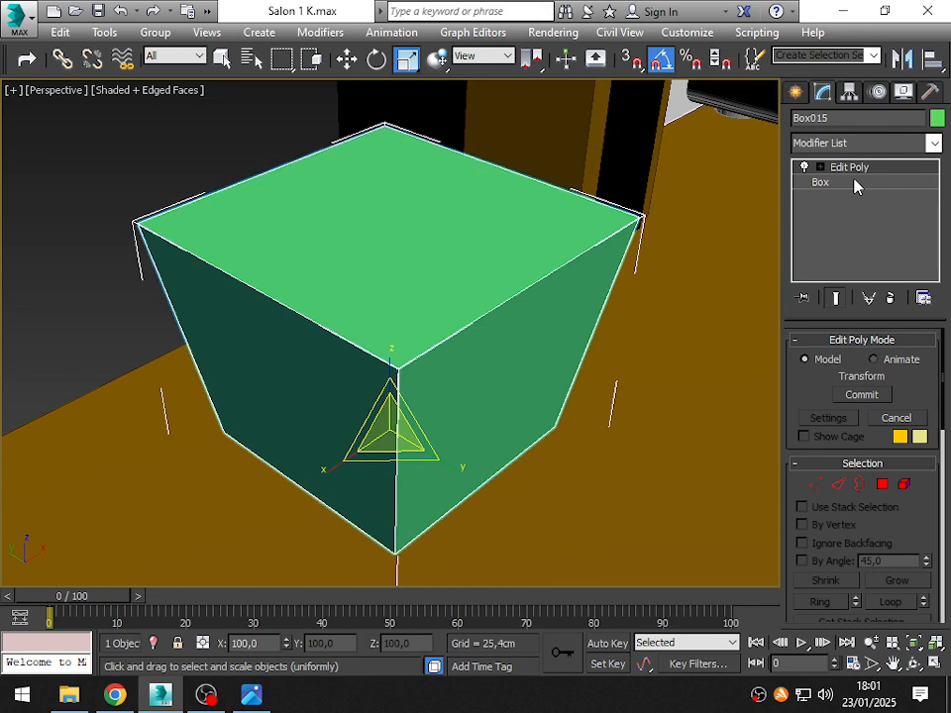
- Select the tapered box's top polygon and give it an inset of 5 cm
click(882, 485)
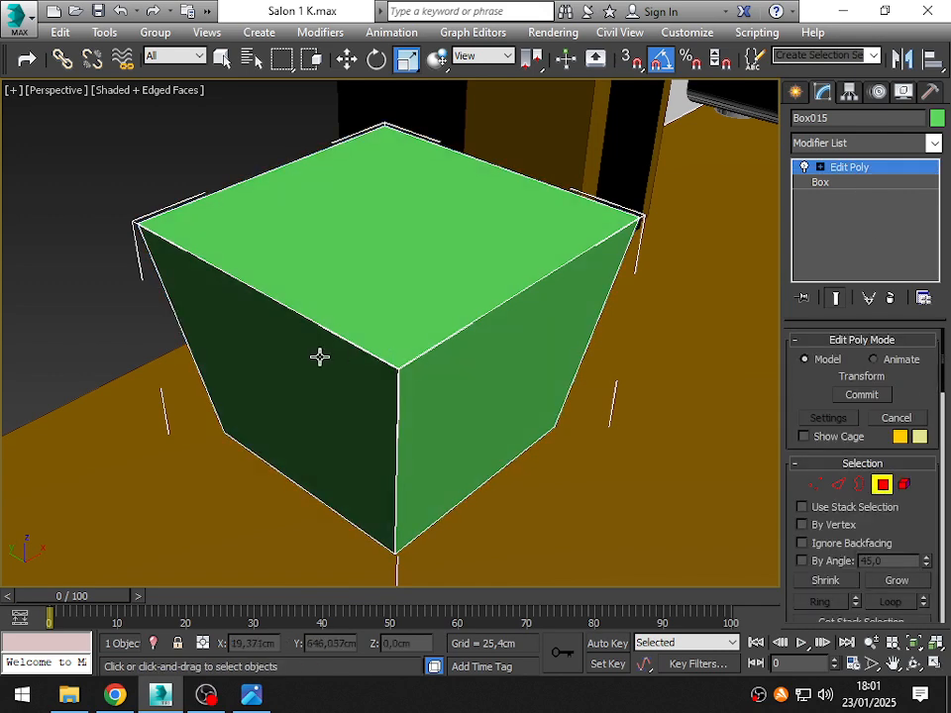
click(412, 238)
alt+middle_drag(412, 238, 442, 266)
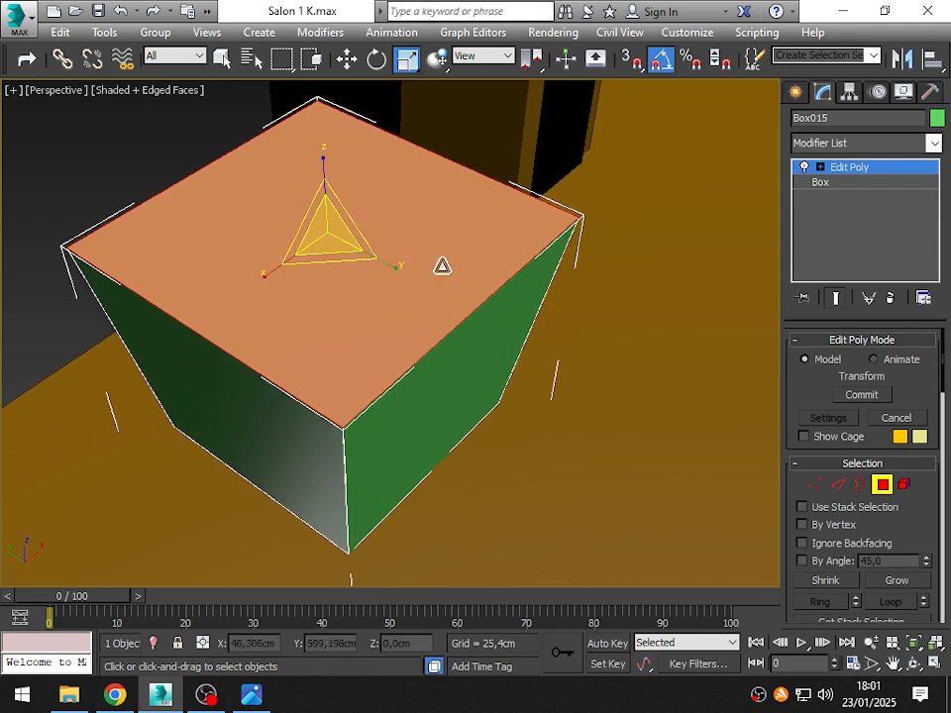
scroll(913, 549, down, 5)
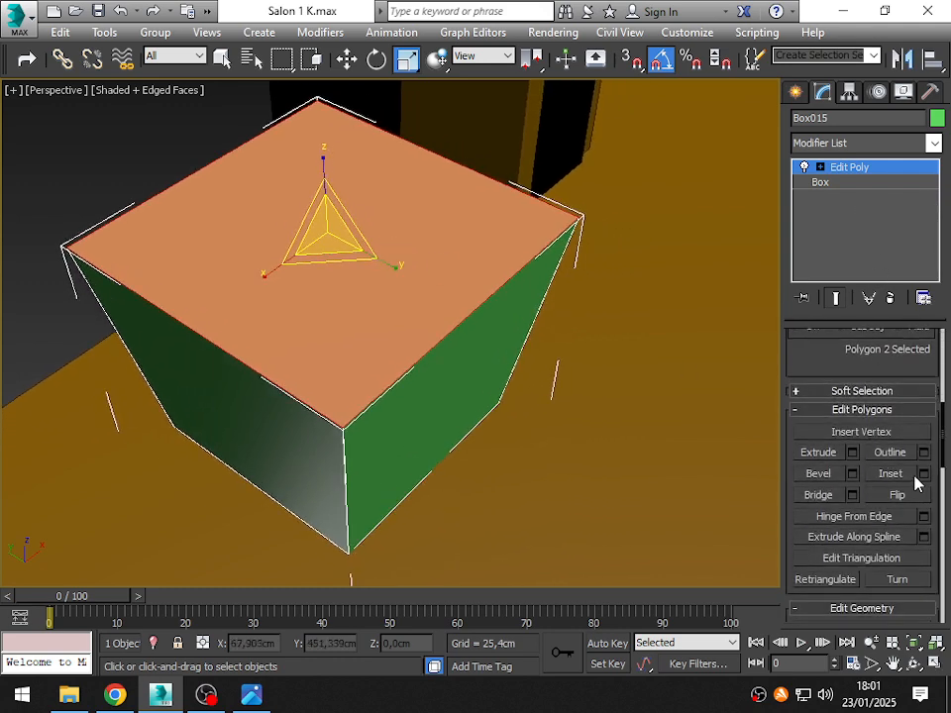
click(923, 476)
drag(426, 307, 671, 271)
drag(643, 324, 644, 313)
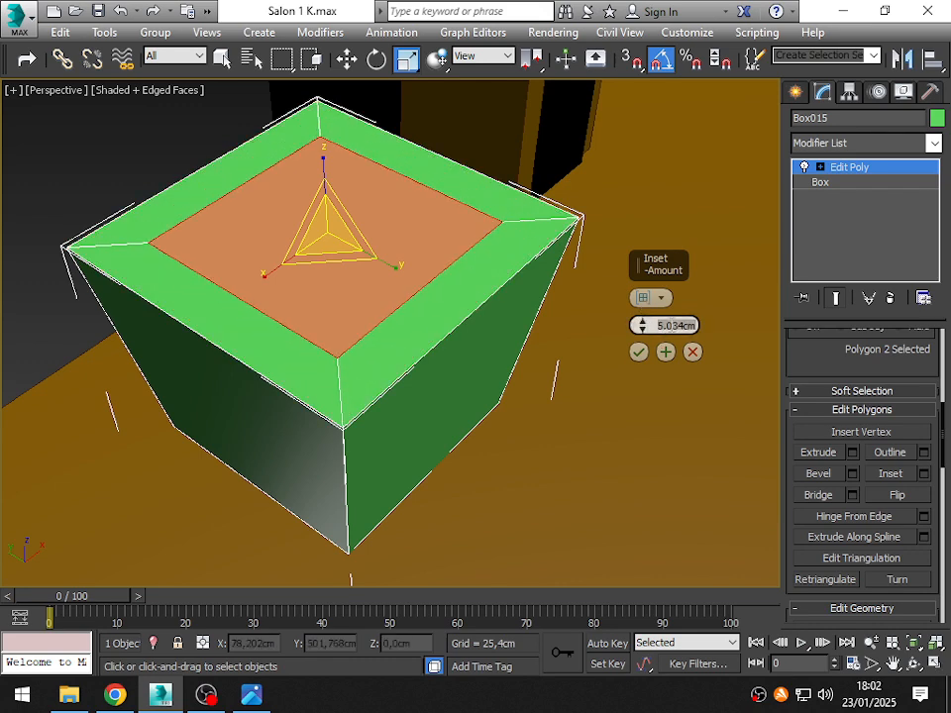
text(5)
key(Return)
- Set the top polygon's inset amount to 4 cm and apply it
alt+middle_drag(288, 364, 274, 299)
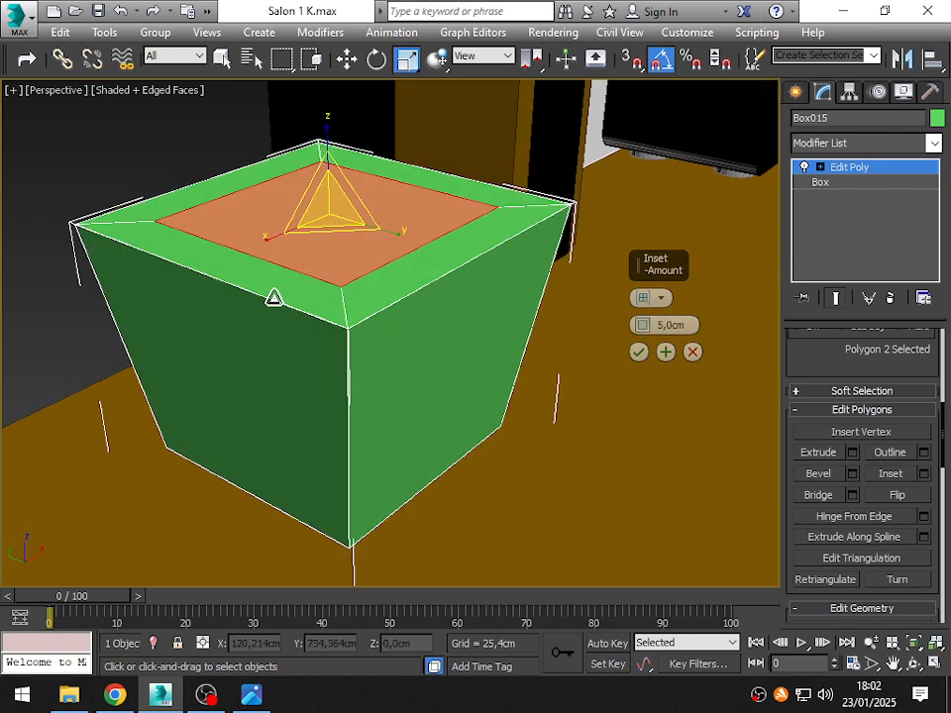
text(4)
key(Return)
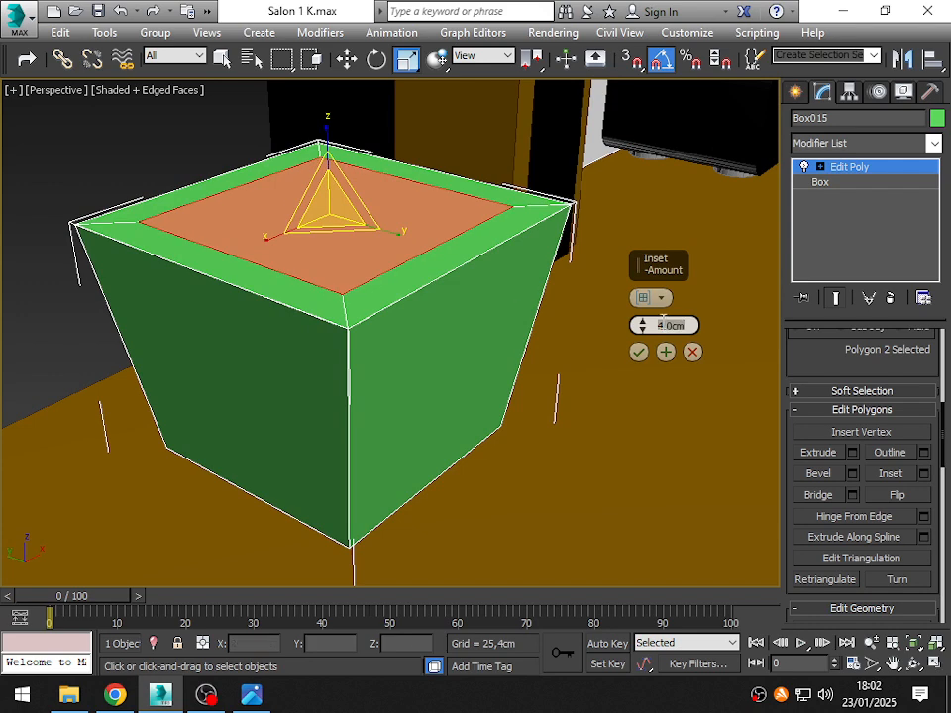
alt+middle_drag(303, 258, 304, 274)
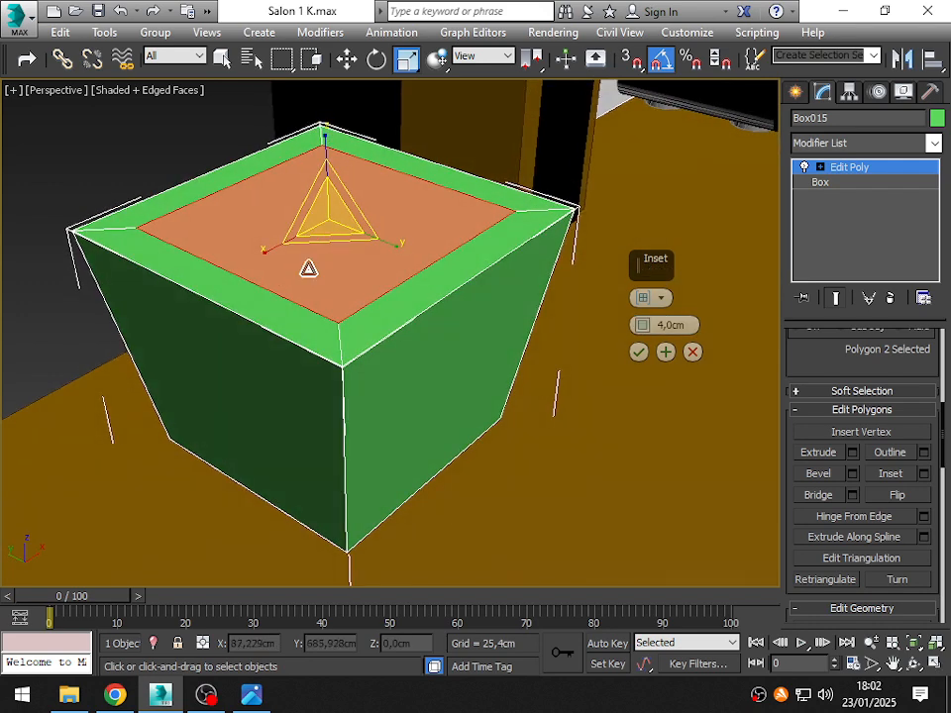
click(640, 353)
- Extrude the inset polygon down into the box by about 22.7 cm, checking its depth in wireframe
click(853, 451)
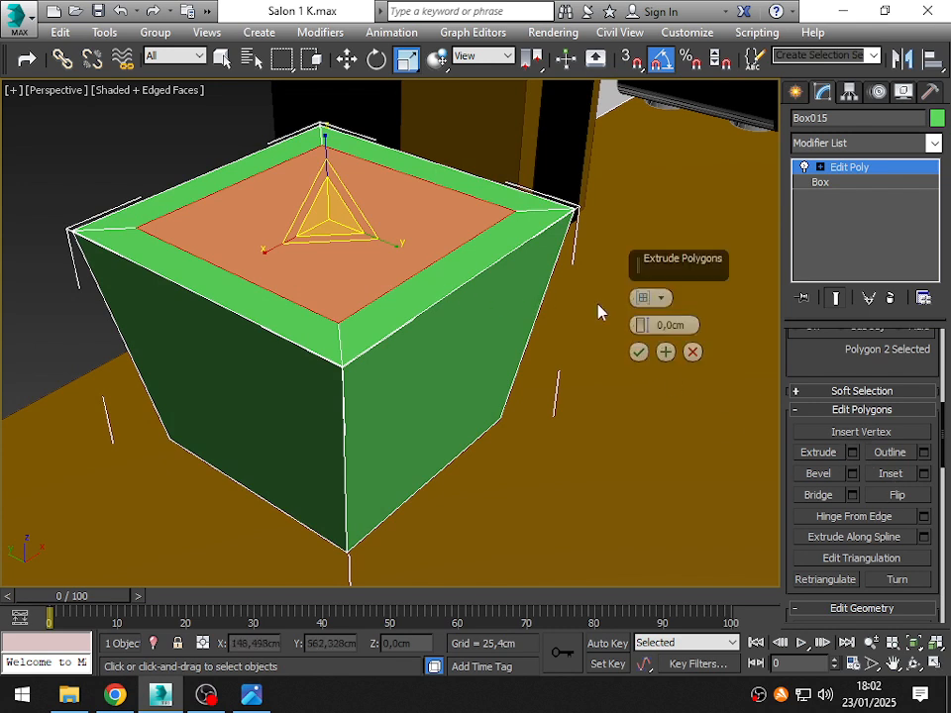
drag(639, 325, 640, 362)
mouse_move(640, 362)
alt+middle_down()
mouse_move(210, 448)
mouse_move(154, 414)
mouse_move(155, 422)
alt+middle_up()
key(F3)
alt+middle_drag(317, 432, 238, 322)
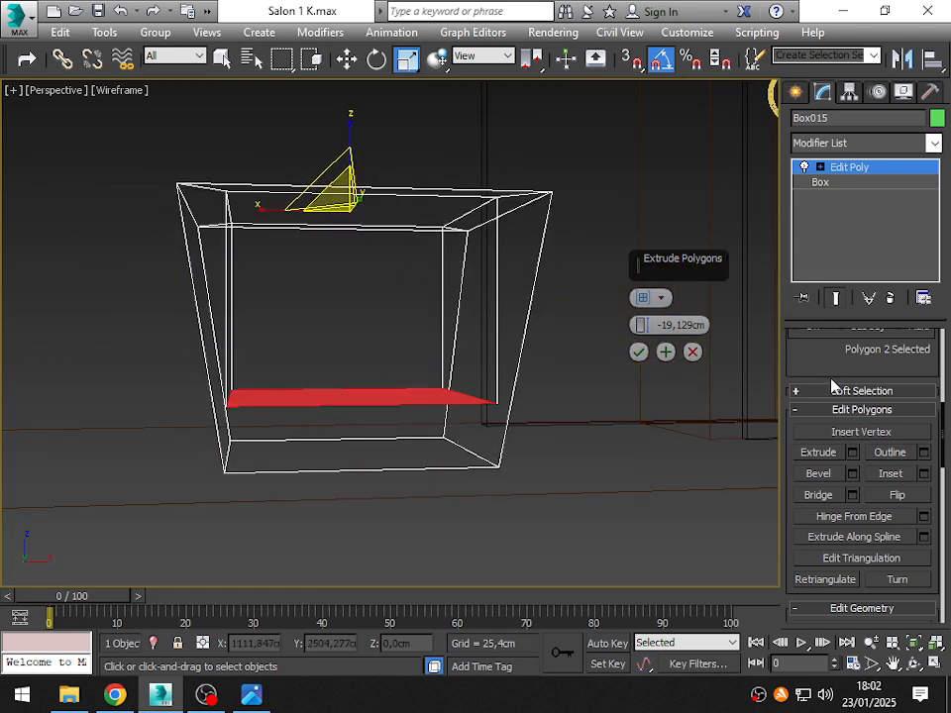
drag(641, 330, 641, 335)
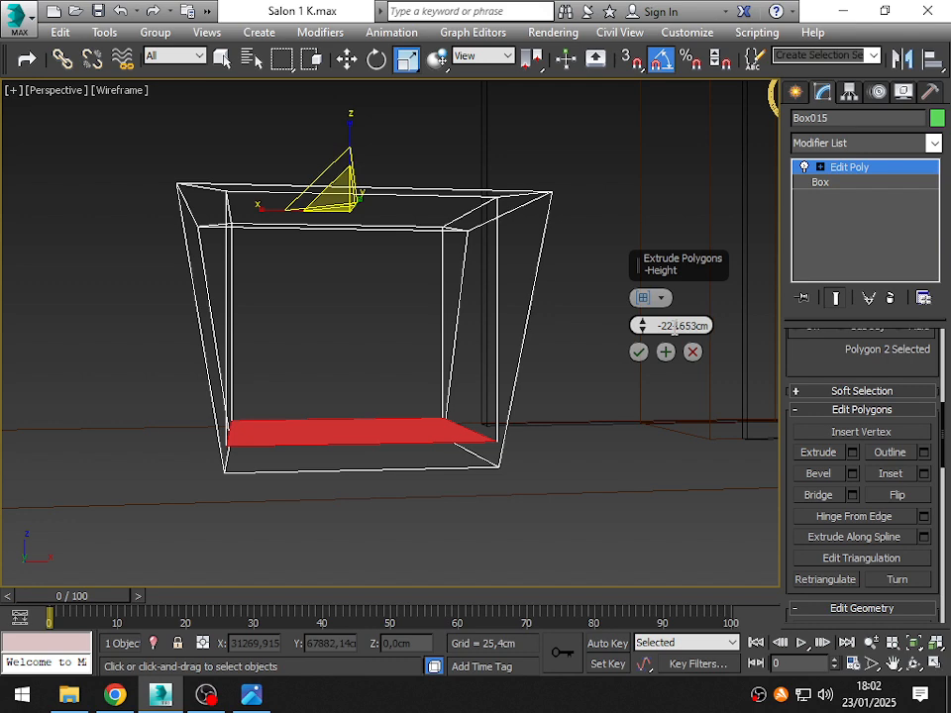
- Set the inner polygon's extrusion height to -23 cm and apply it
key(Return)
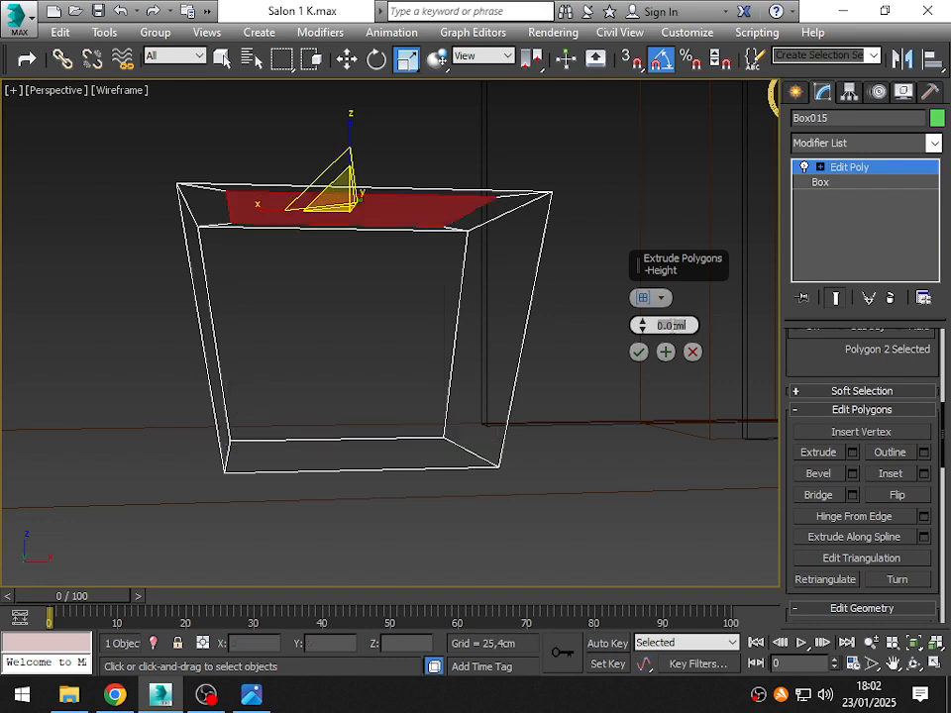
text(-23)
key(Return)
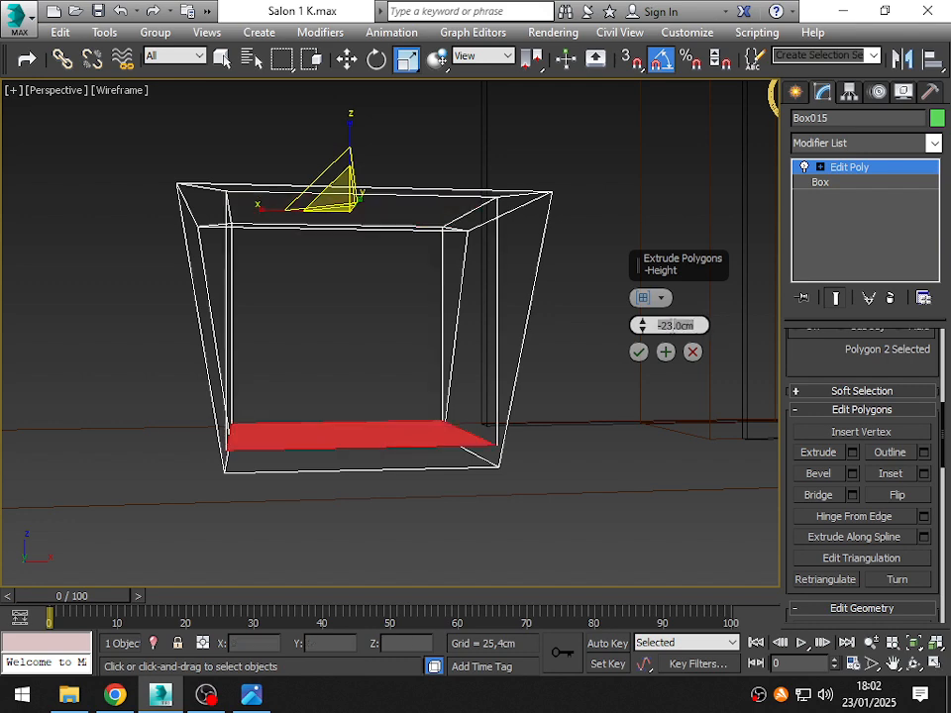
alt+middle_drag(240, 346, 334, 375)
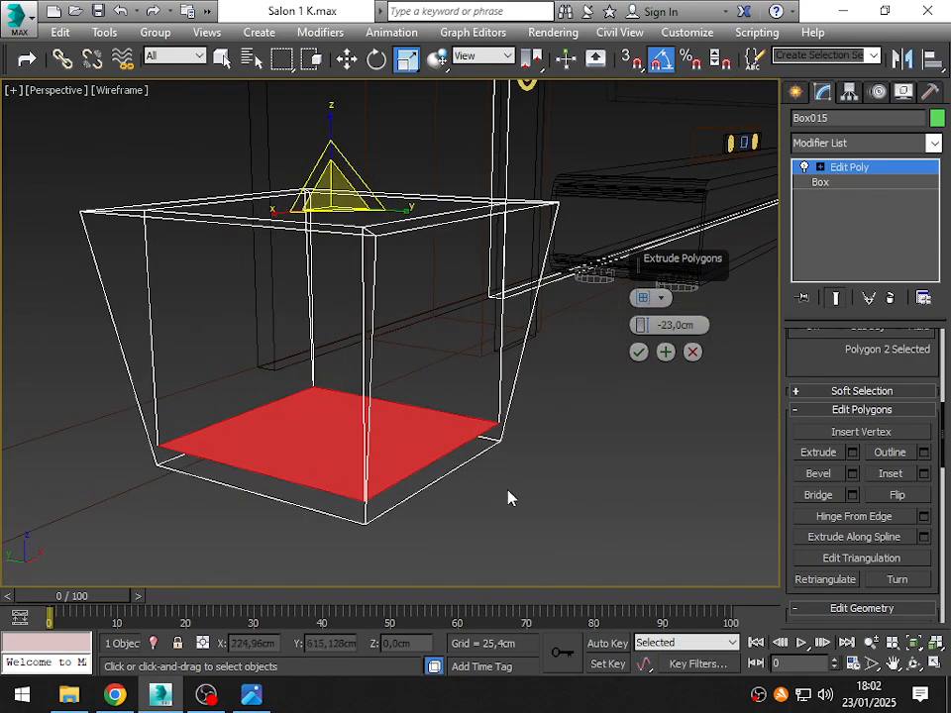
click(638, 351)
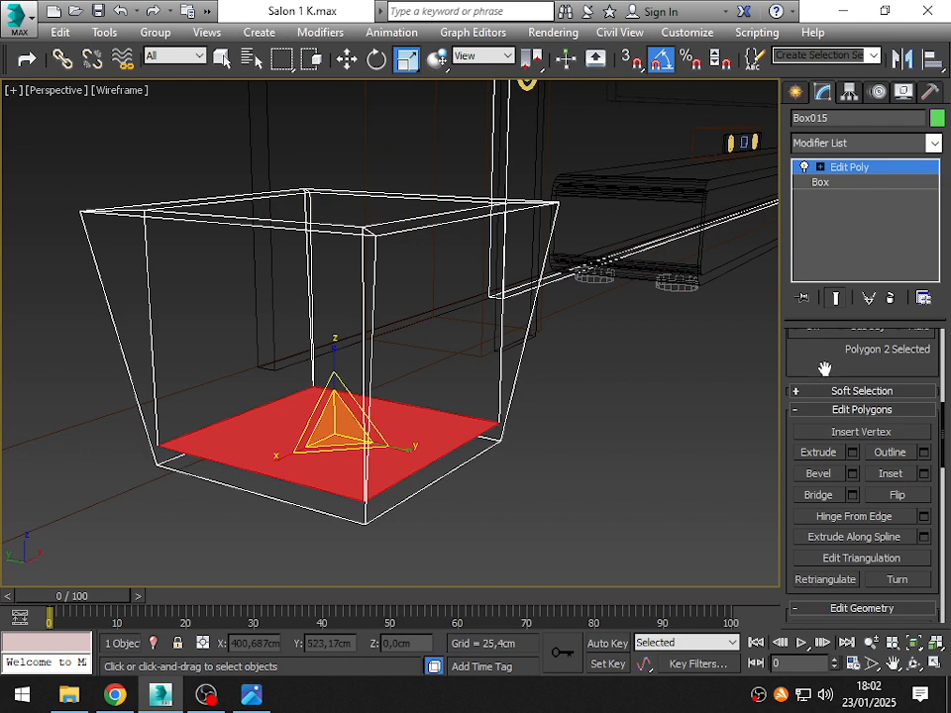
- Scale the container's inner floor polygon in the X and Y axes until it sits within the outer walls, with a final reduction to about 88%
scroll(825, 369, up, 5)
scroll(801, 414, up, 1)
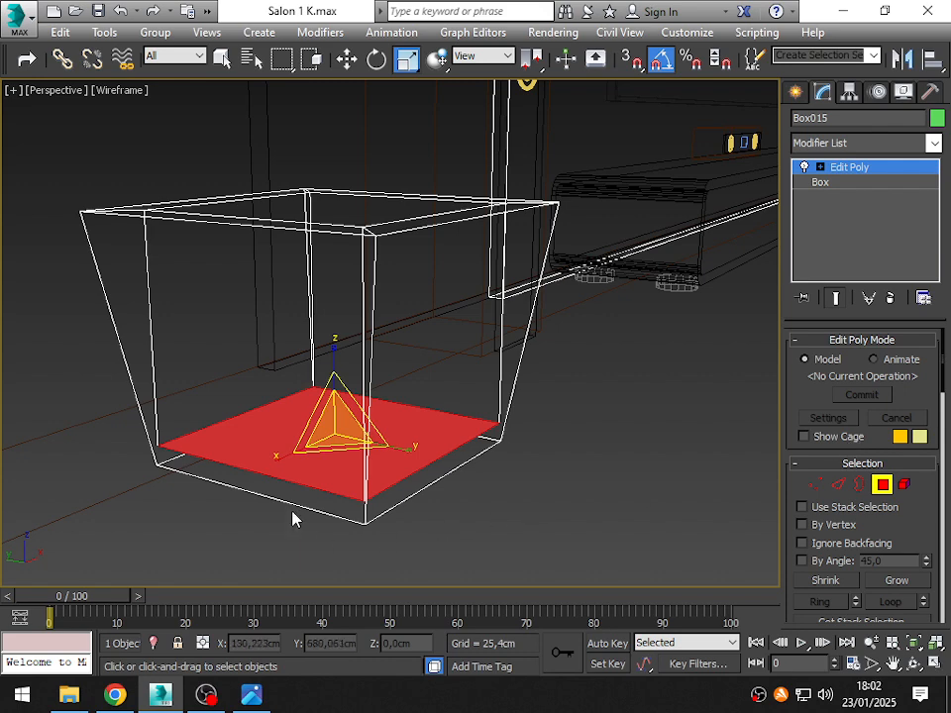
drag(322, 450, 335, 457)
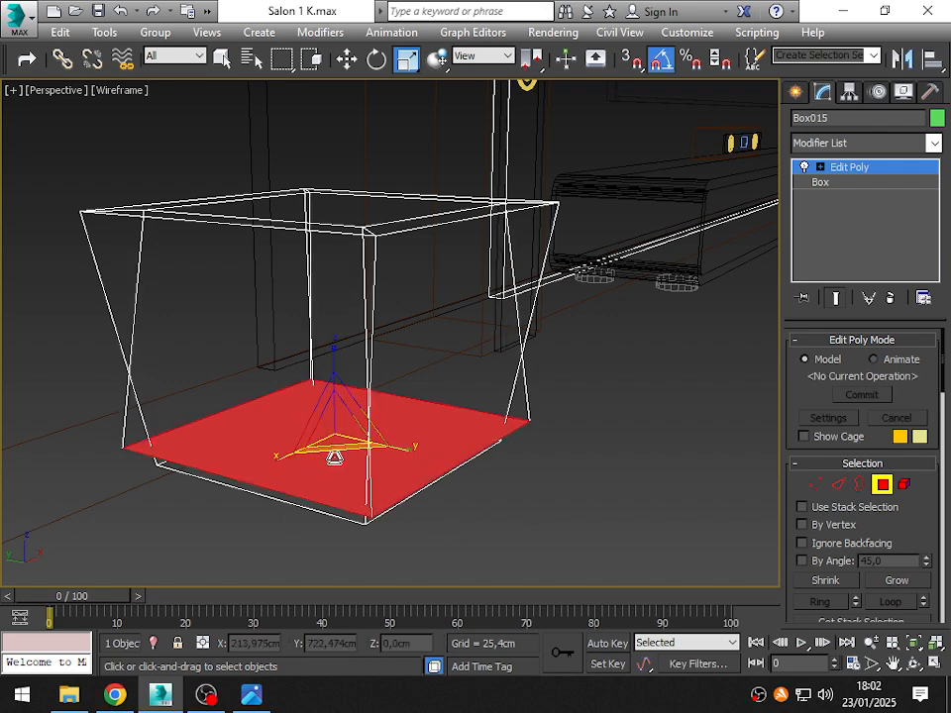
key(F3)
mouse_move(297, 448)
alt+middle_down()
mouse_move(276, 489)
mouse_move(312, 433)
alt+middle_up()
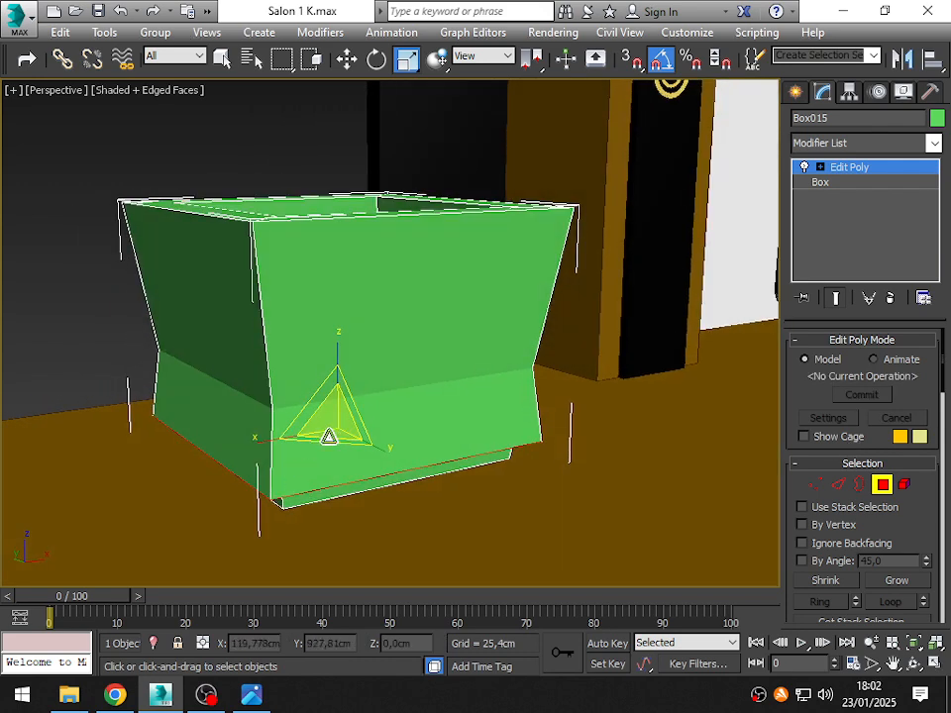
drag(328, 436, 324, 437)
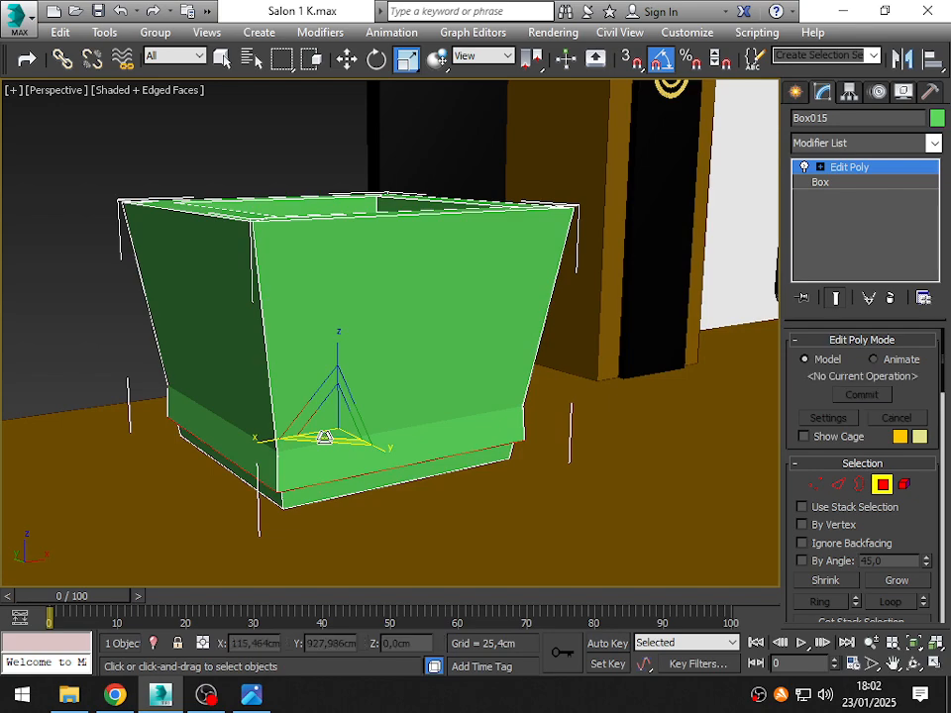
alt+middle_drag(325, 437, 324, 502)
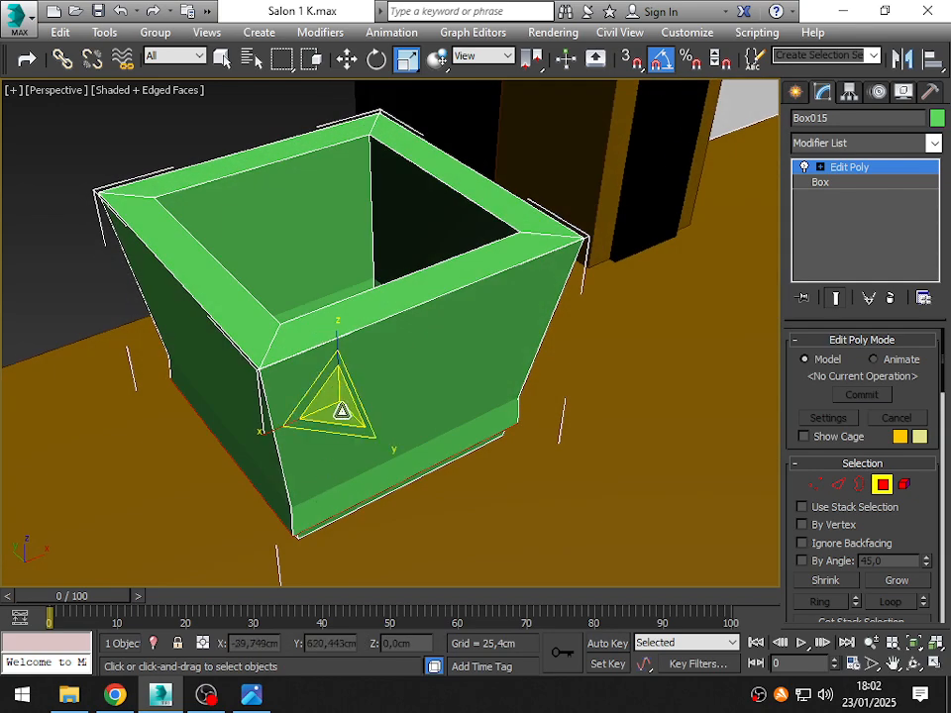
alt+middle_drag(342, 430, 317, 371)
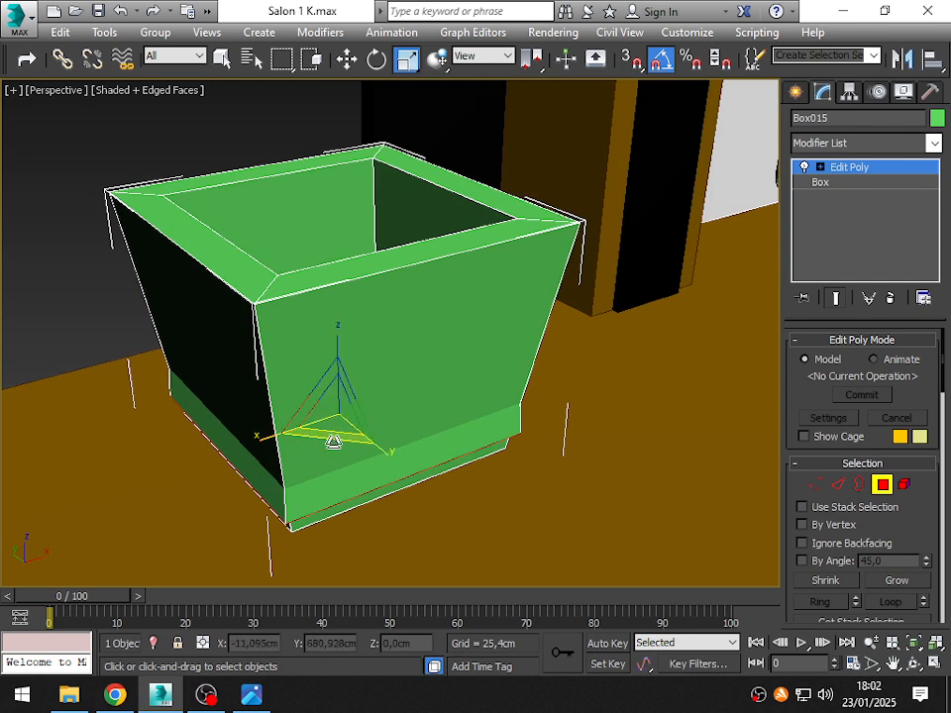
drag(329, 440, 329, 434)
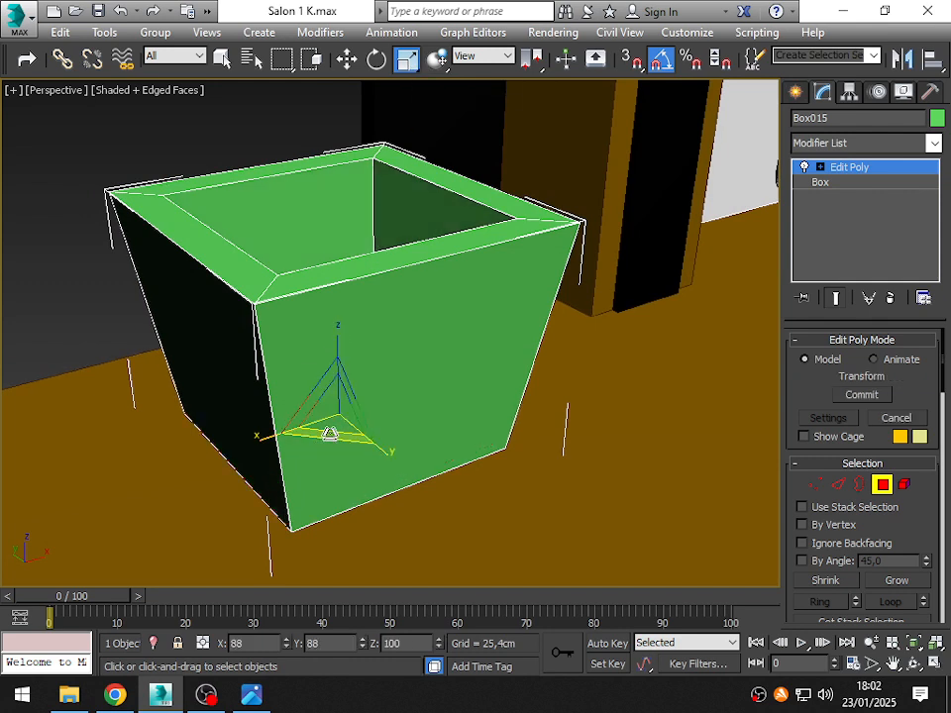
key(F3)
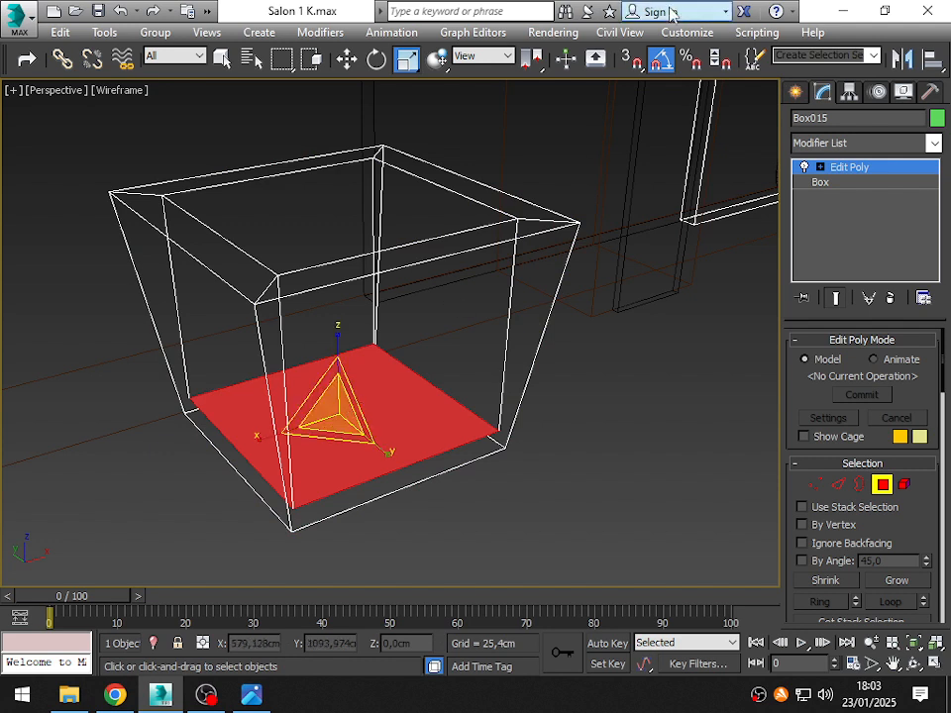
- Fine-tune the inner floor polygon's scale in the Front wireframe view to fit the tapered walls, and deselect it in the shaded Perspective view
key(f)
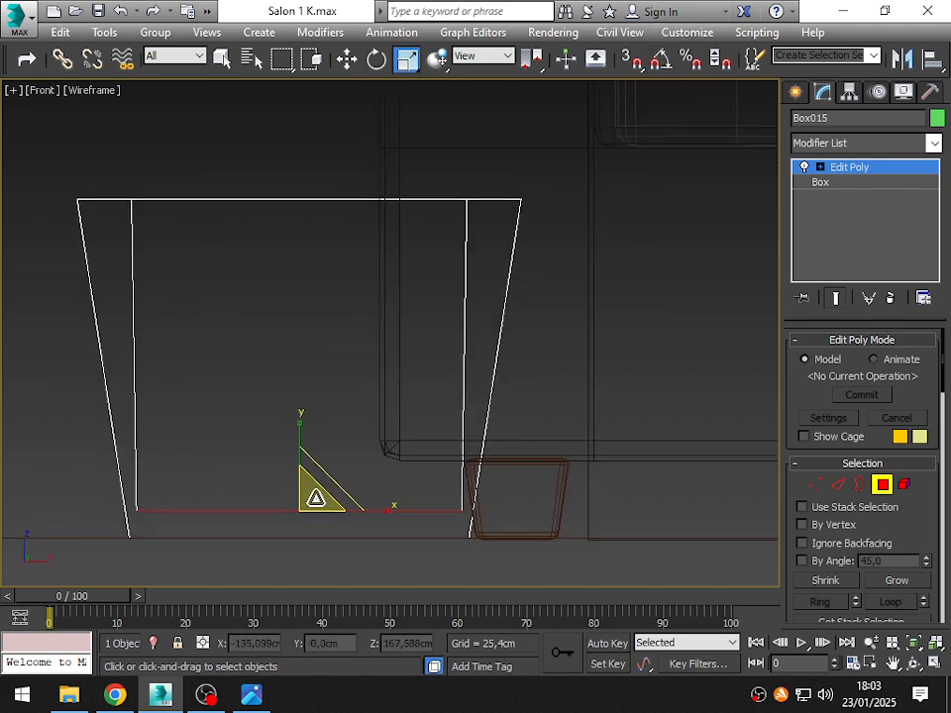
drag(316, 498, 295, 487)
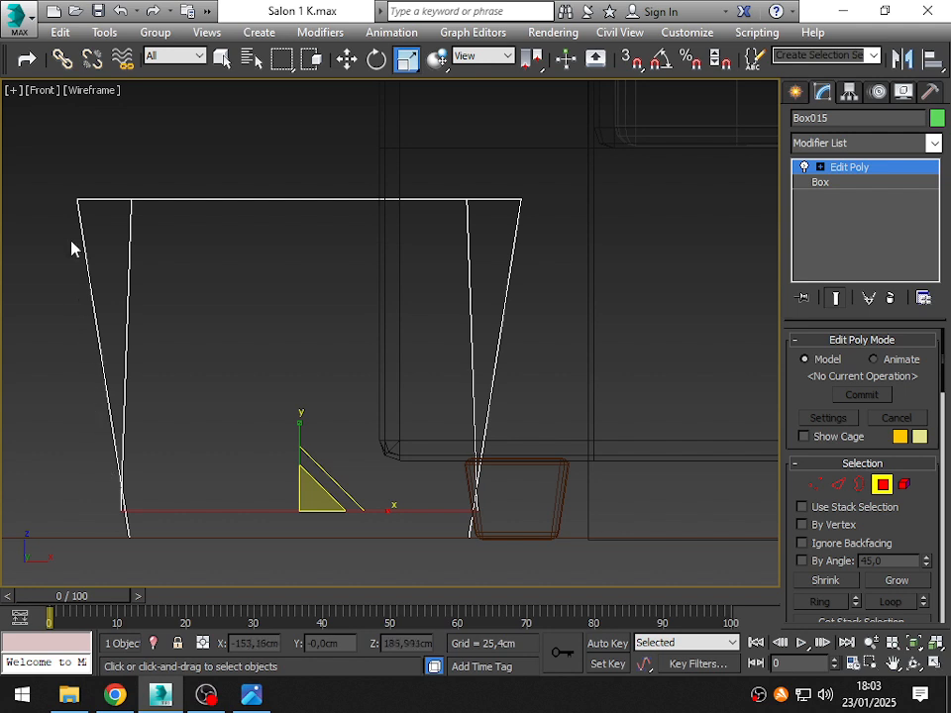
scroll(127, 509, up, 4)
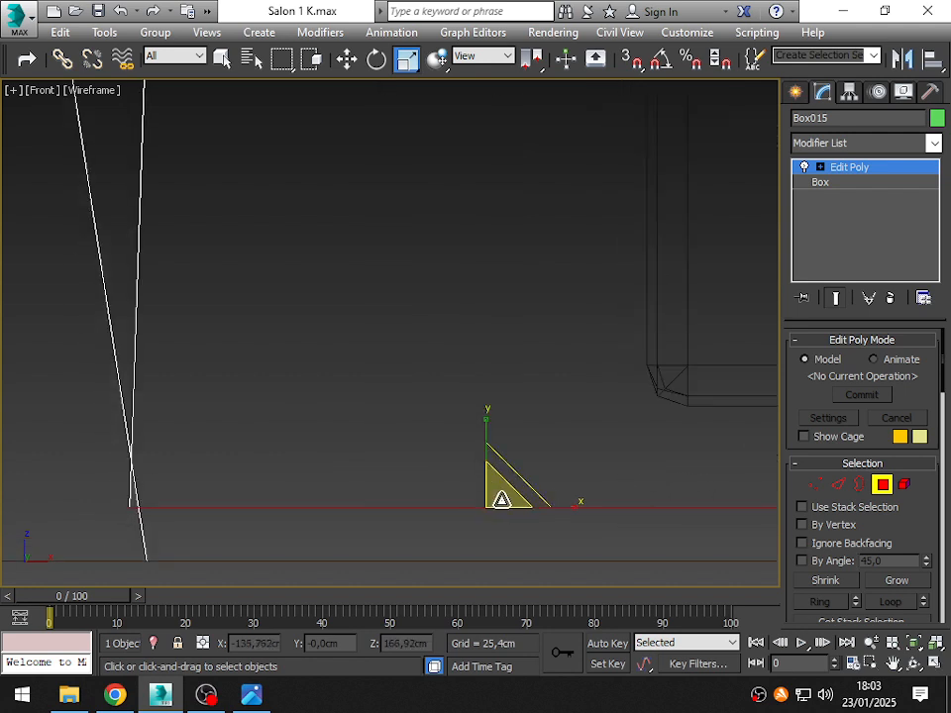
drag(502, 500, 501, 498)
scroll(223, 341, down, 2)
mouse_move(433, 448)
mouse_down()
mouse_move(444, 433)
mouse_move(436, 447)
mouse_up()
scroll(234, 462, down, 3)
mouse_move(321, 398)
middle_down()
mouse_move(312, 473)
mouse_move(325, 407)
middle_up()
key(p)
mouse_move(323, 318)
alt+middle_down()
mouse_move(295, 399)
mouse_move(351, 492)
mouse_move(361, 495)
mouse_move(351, 450)
mouse_move(377, 446)
mouse_move(459, 472)
mouse_move(416, 454)
alt+middle_up()
key(F3)
click(662, 401)
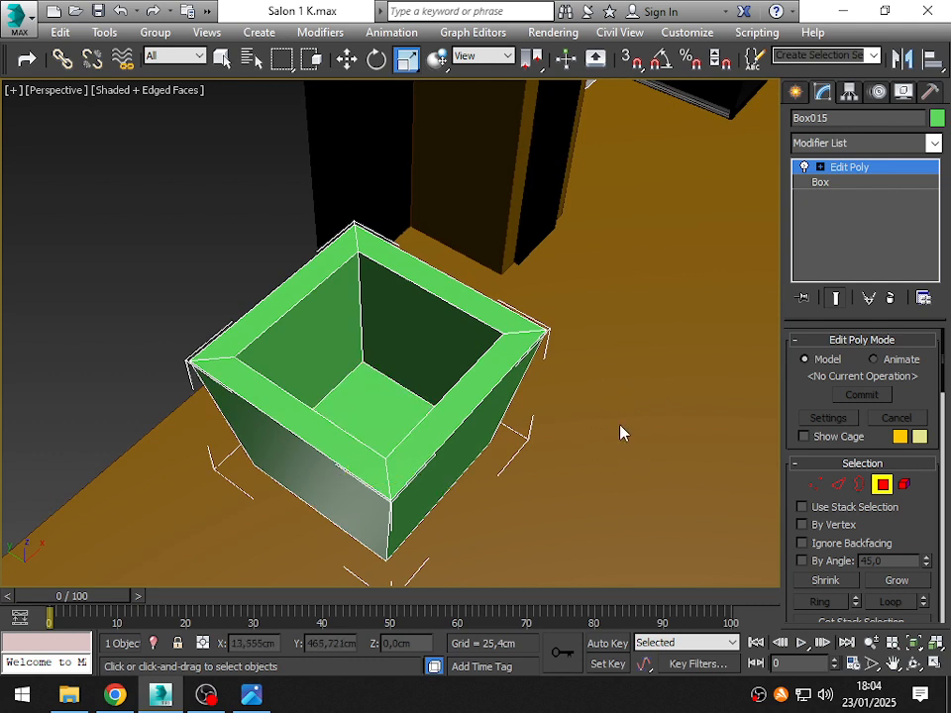
- Select all edges of the container at the Edge sub-object level
click(839, 485)
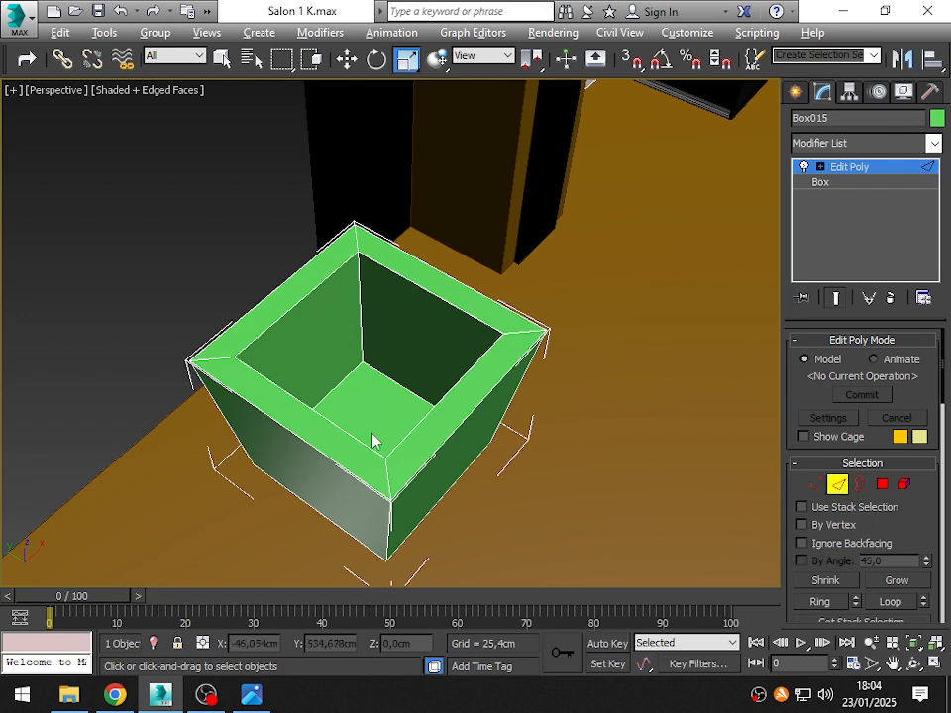
alt+middle_drag(375, 442, 362, 348)
scroll(365, 393, down, 3)
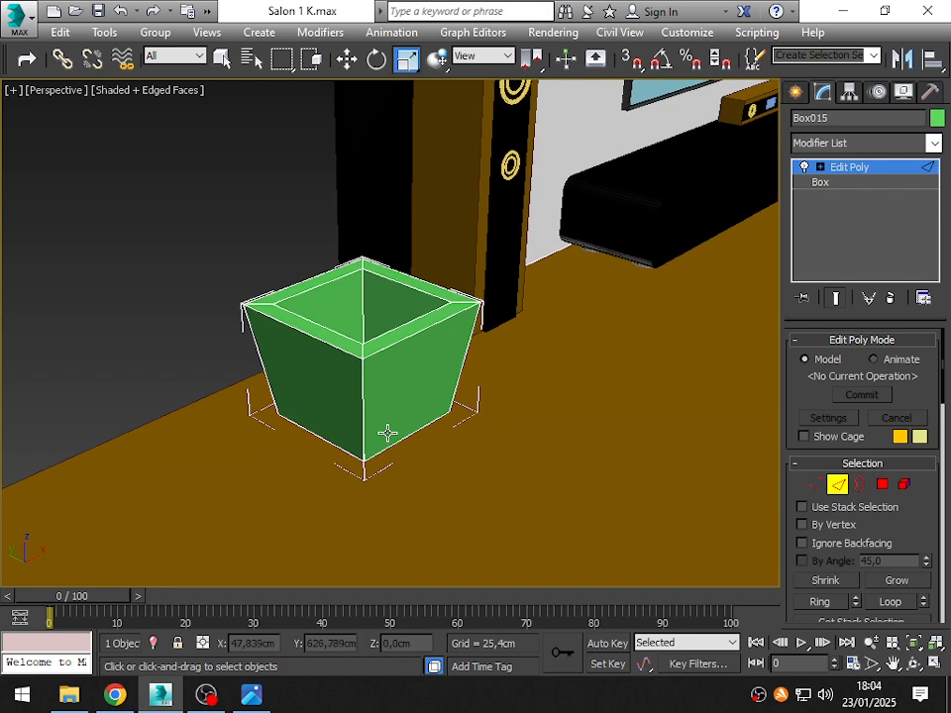
key(ctrl+a)
drag(164, 174, 566, 533)
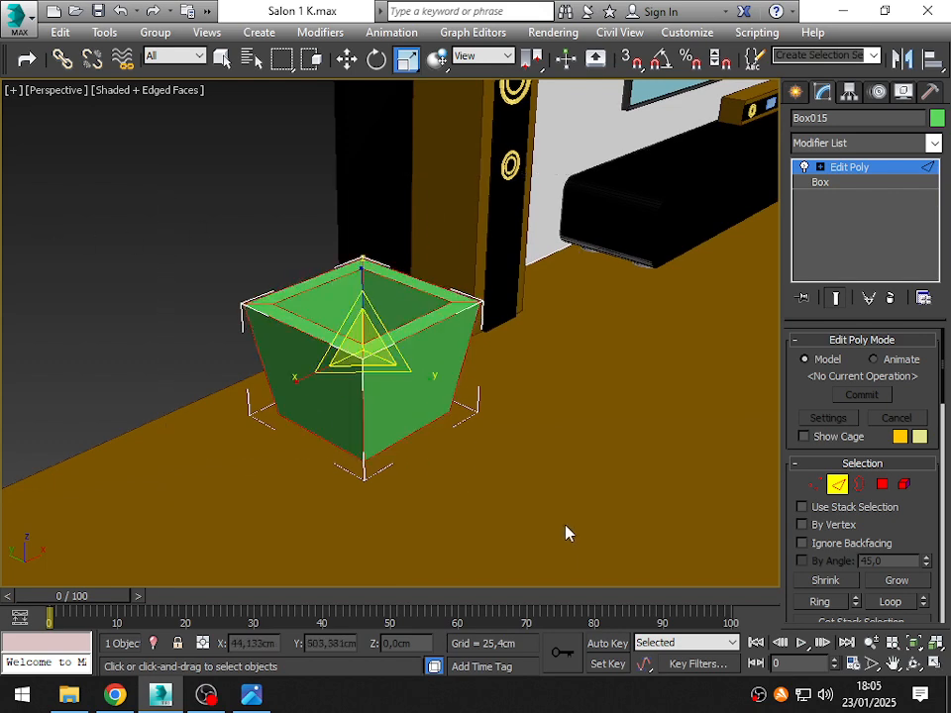
alt+middle_drag(567, 533, 234, 314)
scroll(370, 312, up, 3)
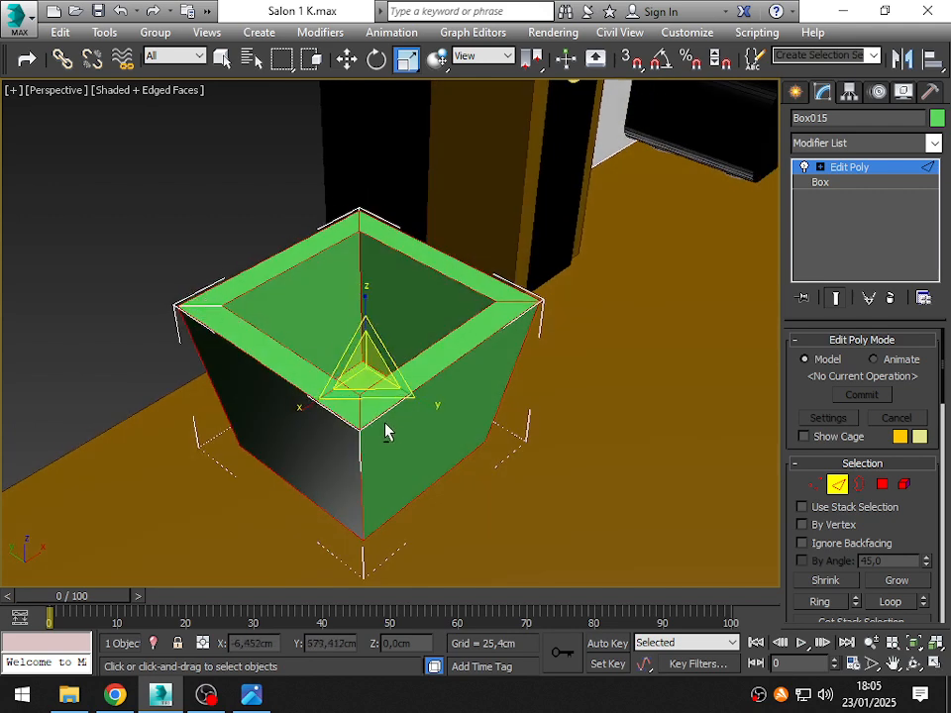
alt+middle_drag(284, 459, 306, 451)
scroll(347, 386, up, 3)
alt+middle_drag(345, 386, 351, 404)
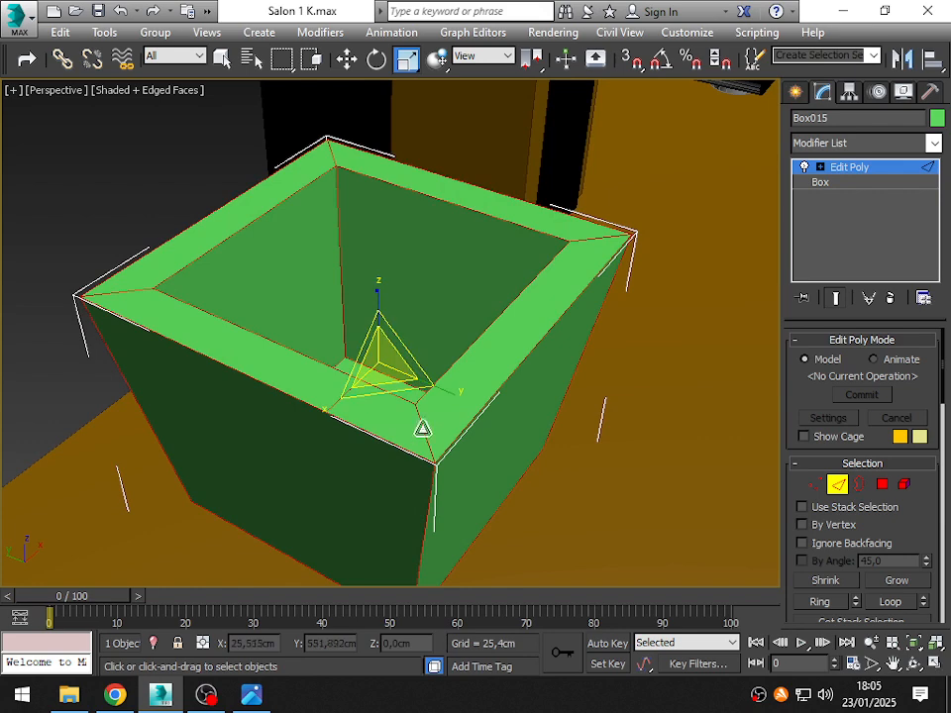
alt+middle_drag(566, 445, 552, 433)
scroll(543, 428, down, 3)
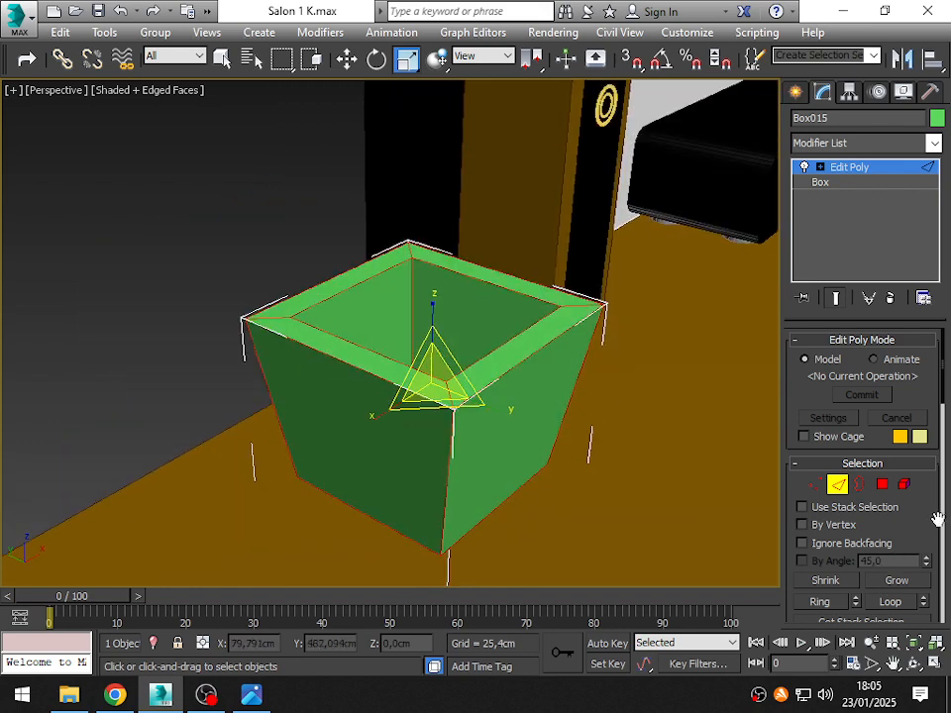
- Start a chamfer on the selected edges with adjustable settings and give it an amount of 1 cm
drag(937, 519, 881, 248)
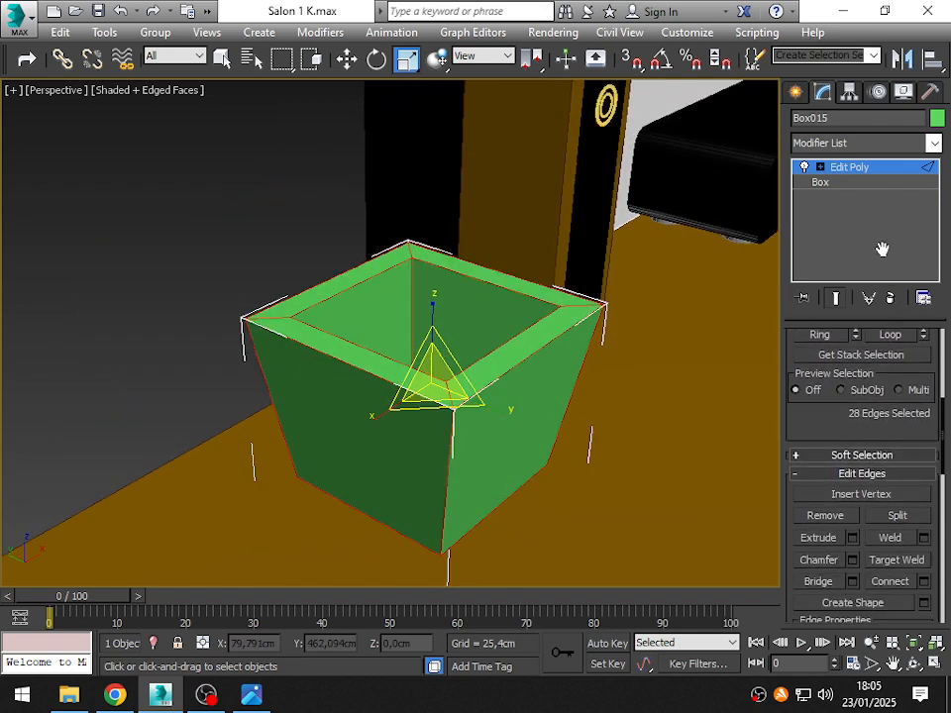
click(852, 560)
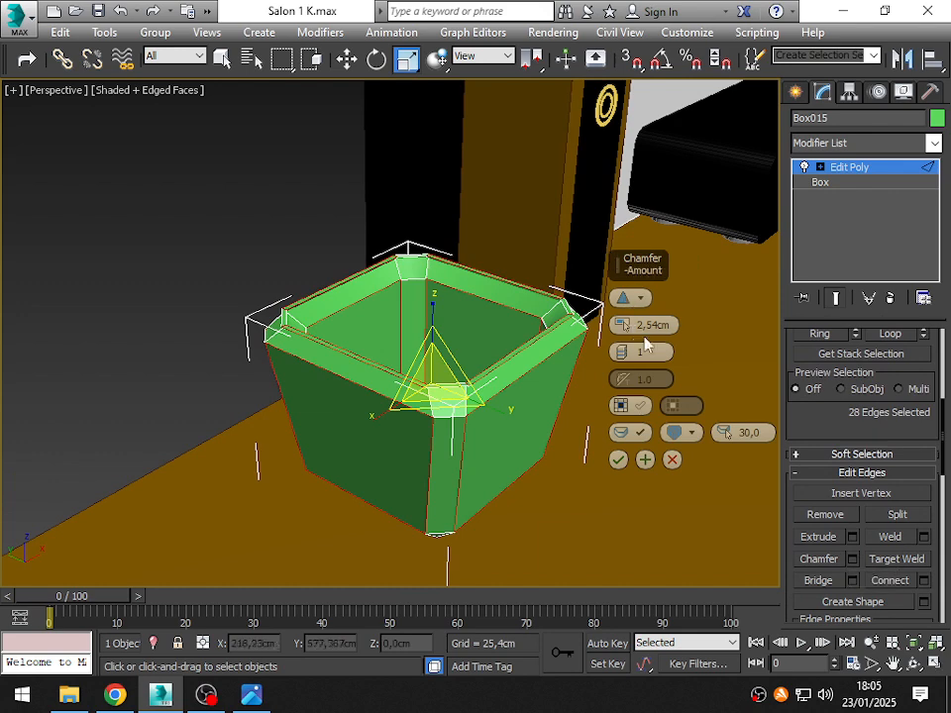
drag(622, 325, 626, 453)
scroll(336, 390, up, 5)
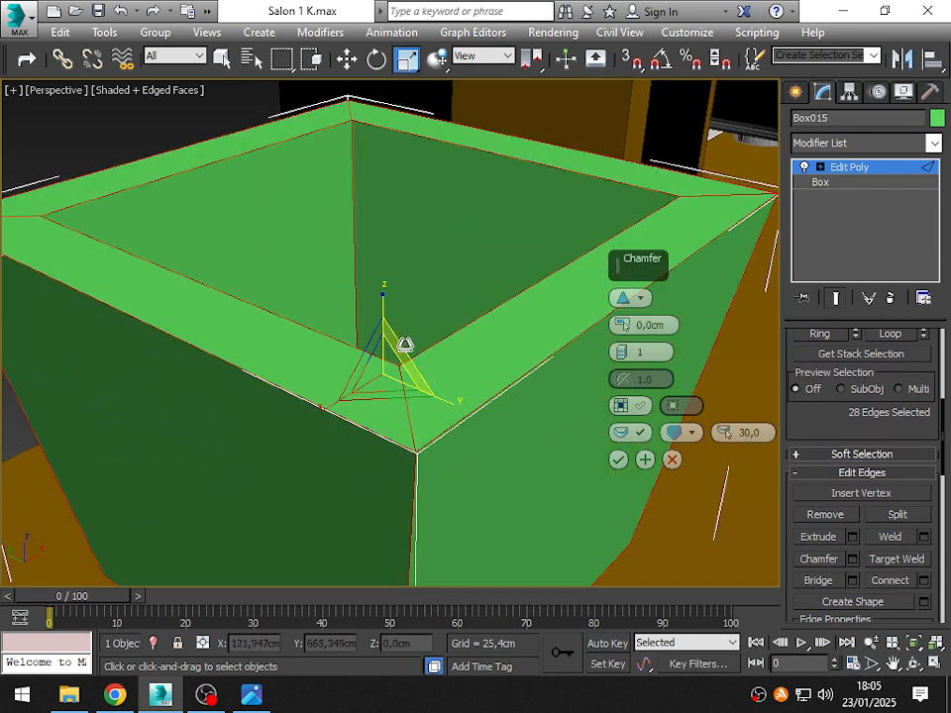
key(Return)
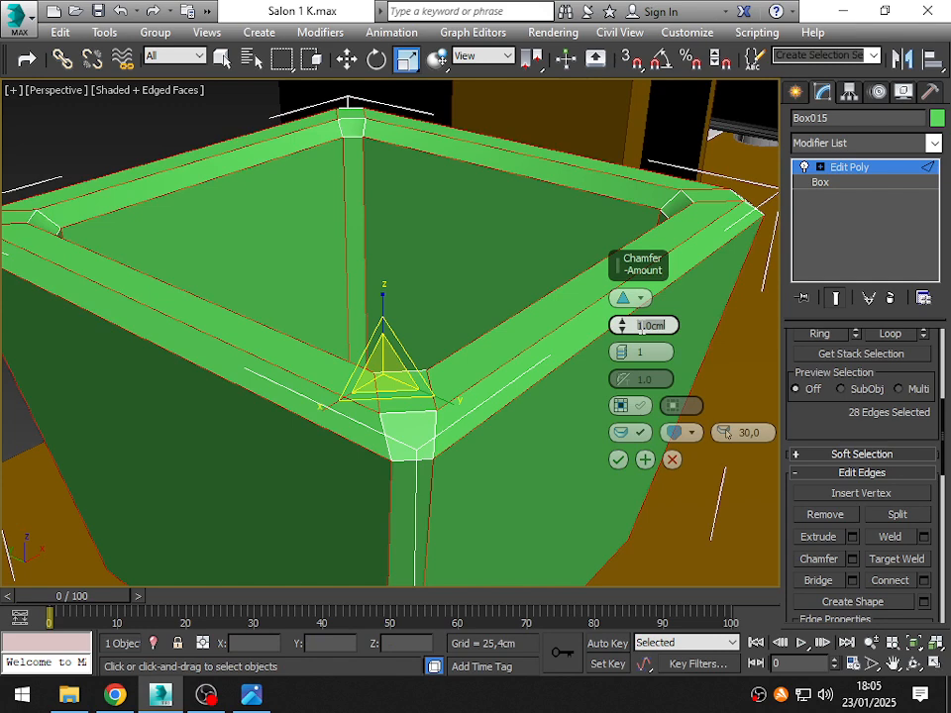
- Reduce the chamfer amount on the container's edges to 0.5 cm
text(.5)
key(Return)
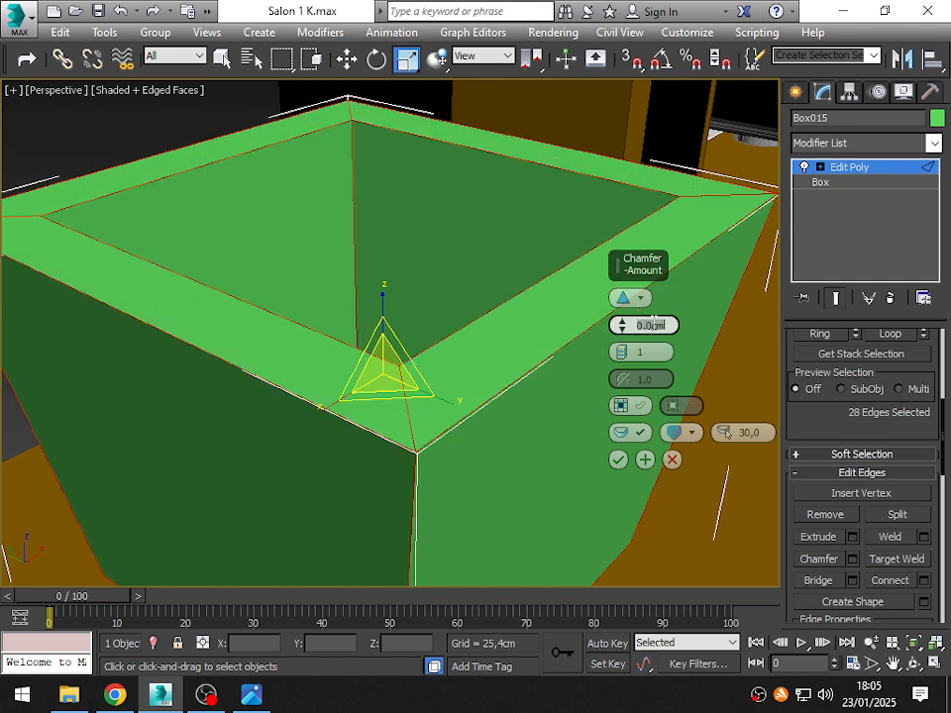
double_click(651, 325)
text(.5)
key(Return)
alt+middle_drag(248, 294, 388, 377)
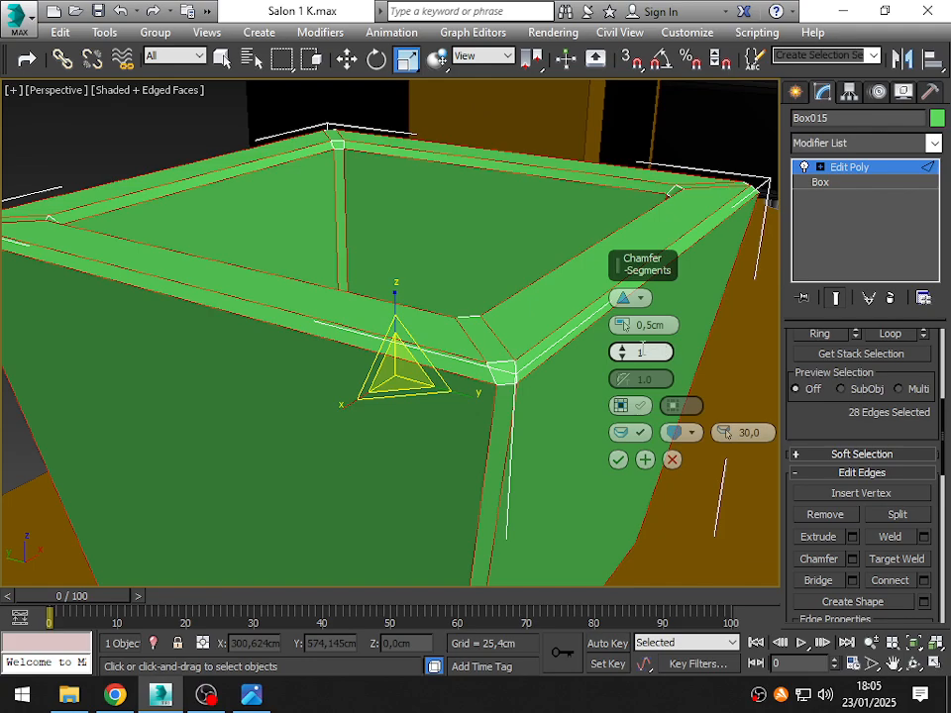
- Try three chamfer segments, return to a single segment, apply the chamfer and leave edge editing
click(623, 351)
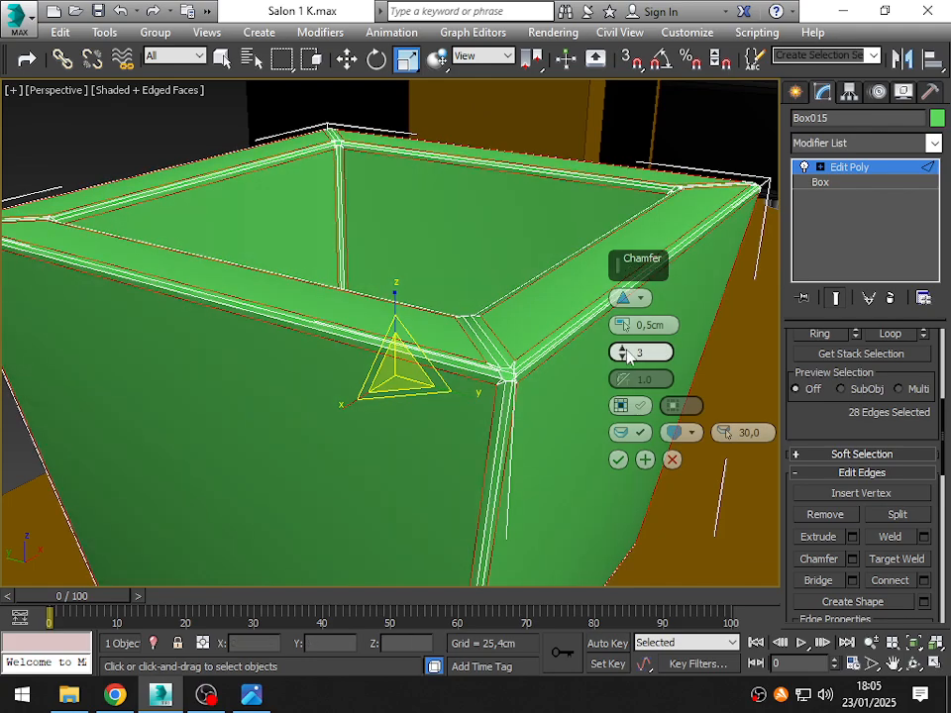
click(623, 357)
alt+middle_drag(479, 446, 450, 432)
scroll(421, 437, down, 5)
click(617, 459)
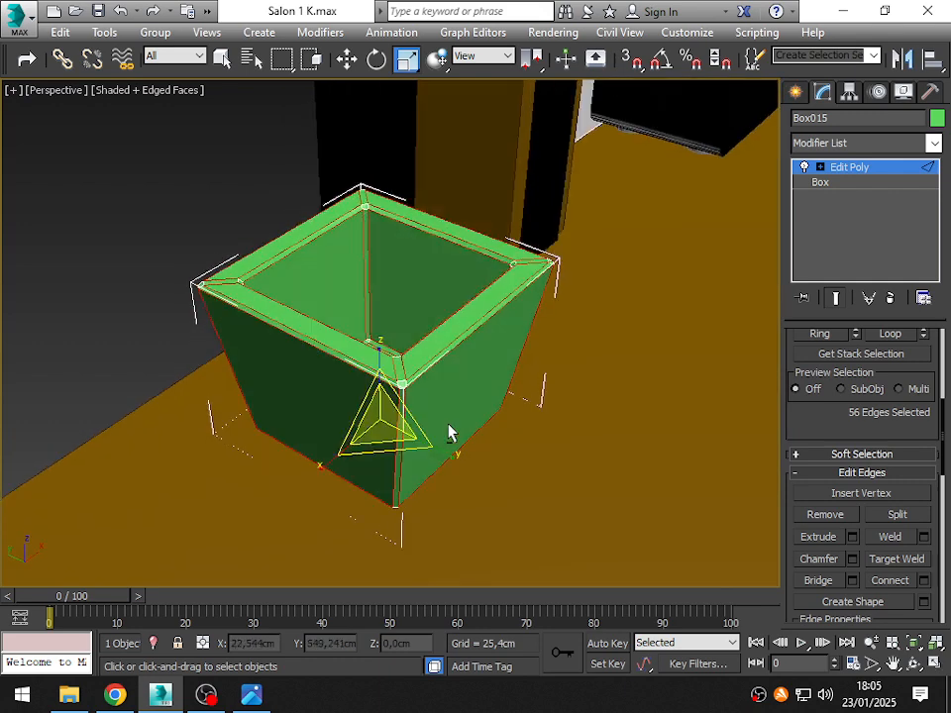
click(604, 381)
scroll(860, 416, up, 5)
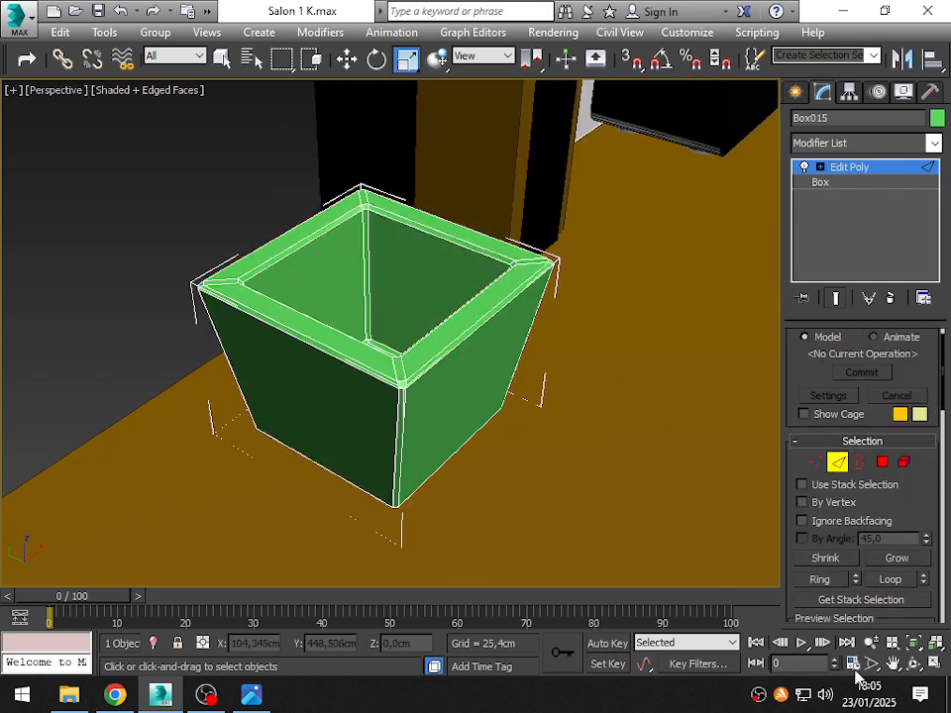
click(841, 468)
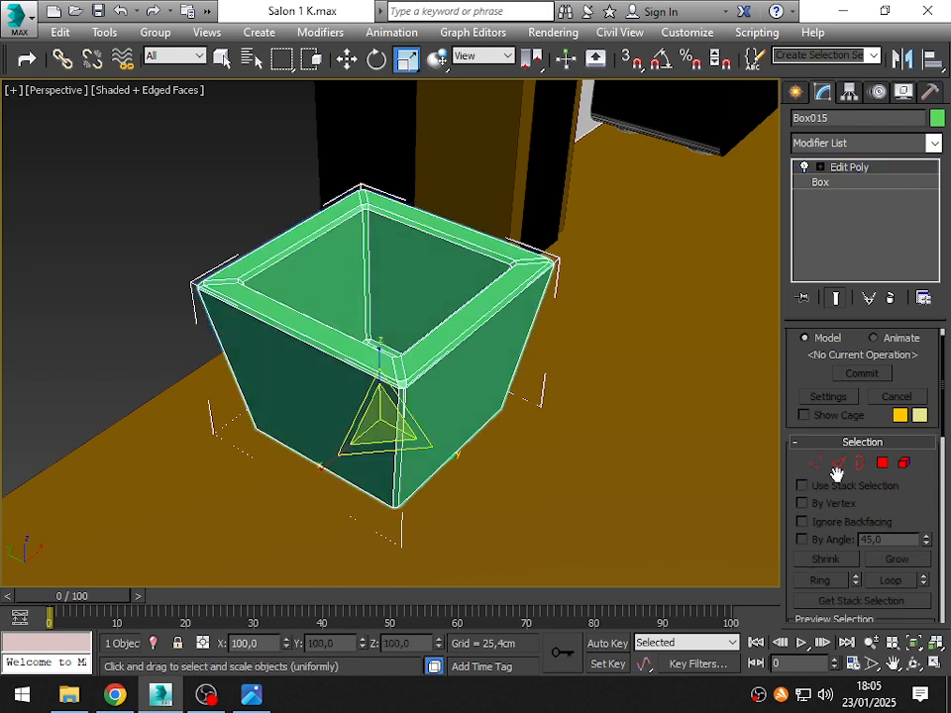
- Add a MeshSmooth modifier with 2 iterations to the container, hide its edged faces and deselect it to inspect the rounded shape
click(852, 143)
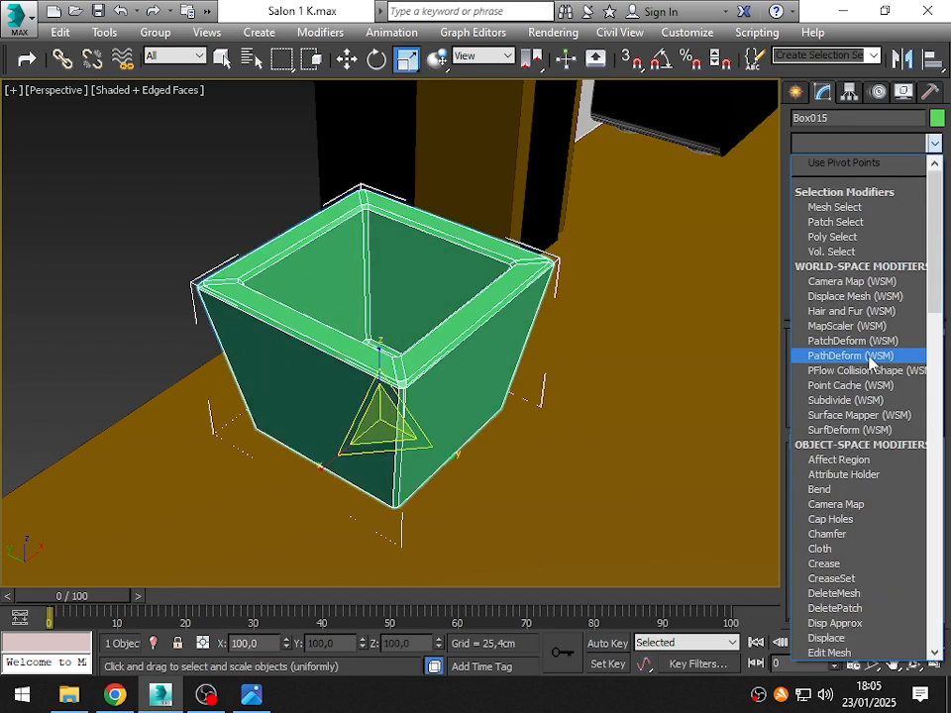
text(me)
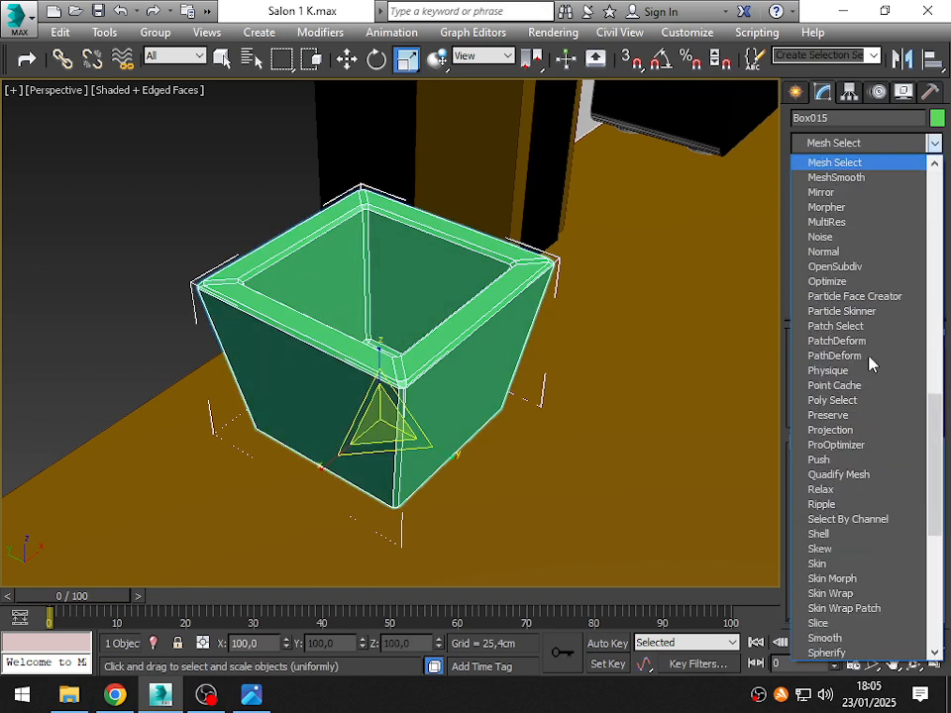
click(880, 179)
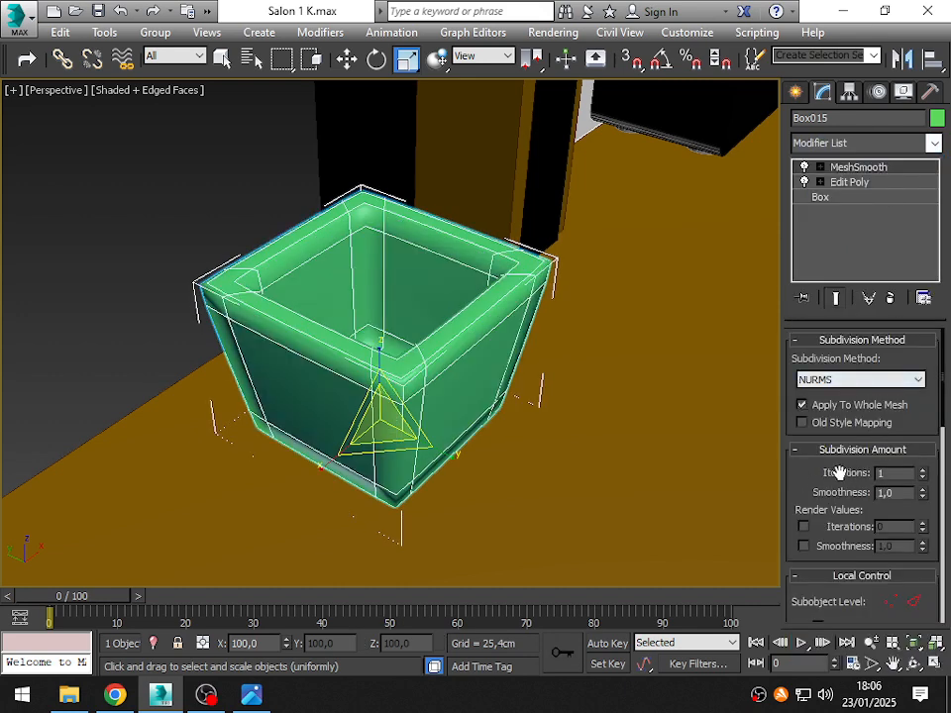
click(922, 474)
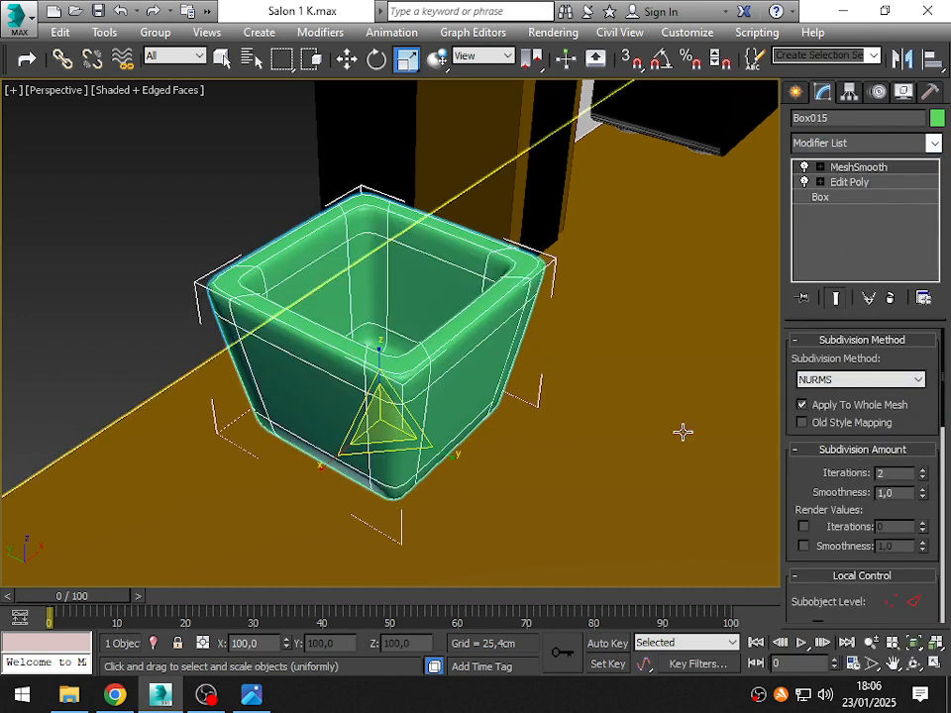
key(F3)
key(F3)
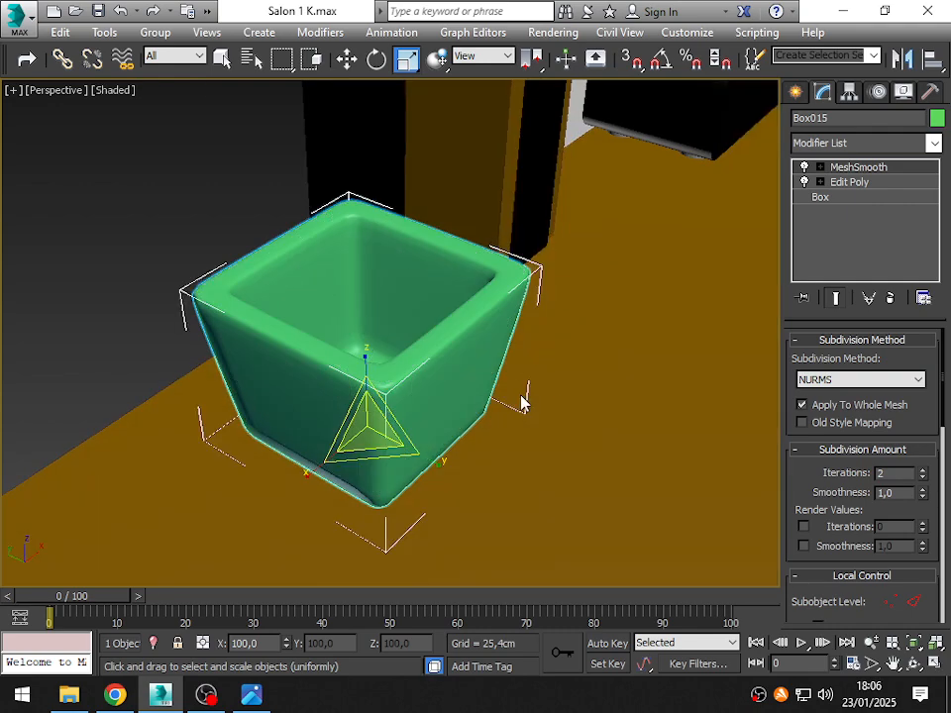
mouse_move(412, 376)
alt+middle_down()
mouse_move(355, 340)
mouse_move(374, 359)
alt+middle_up()
click(140, 165)
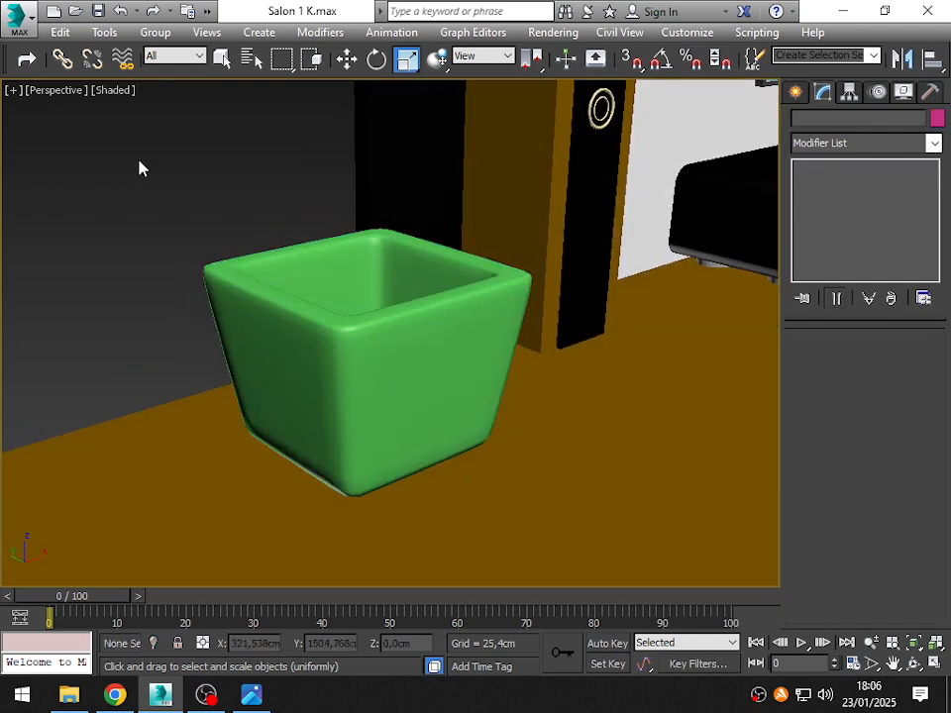
alt+middle_drag(352, 276, 283, 376)
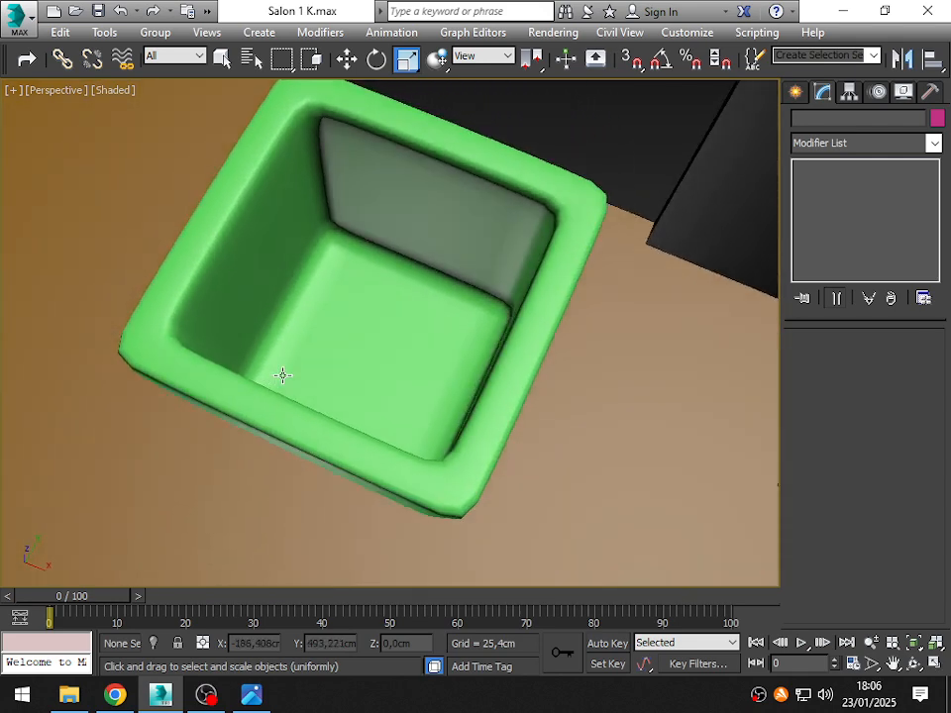
- Try three MeshSmooth iterations on the planter, return to two, inspect the shape within the room and deselect it
click(502, 465)
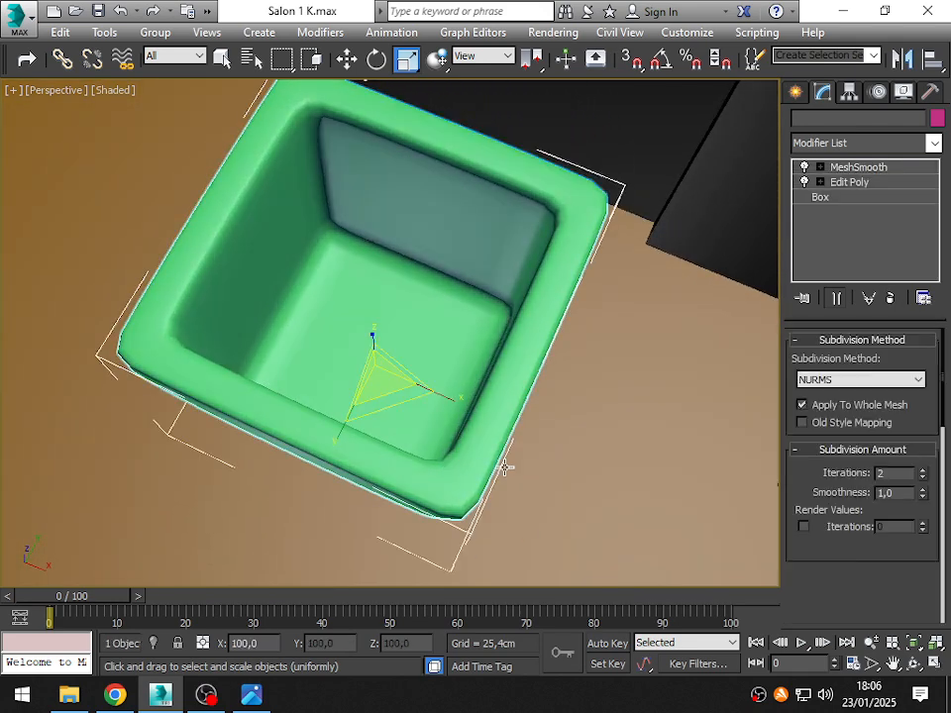
click(923, 471)
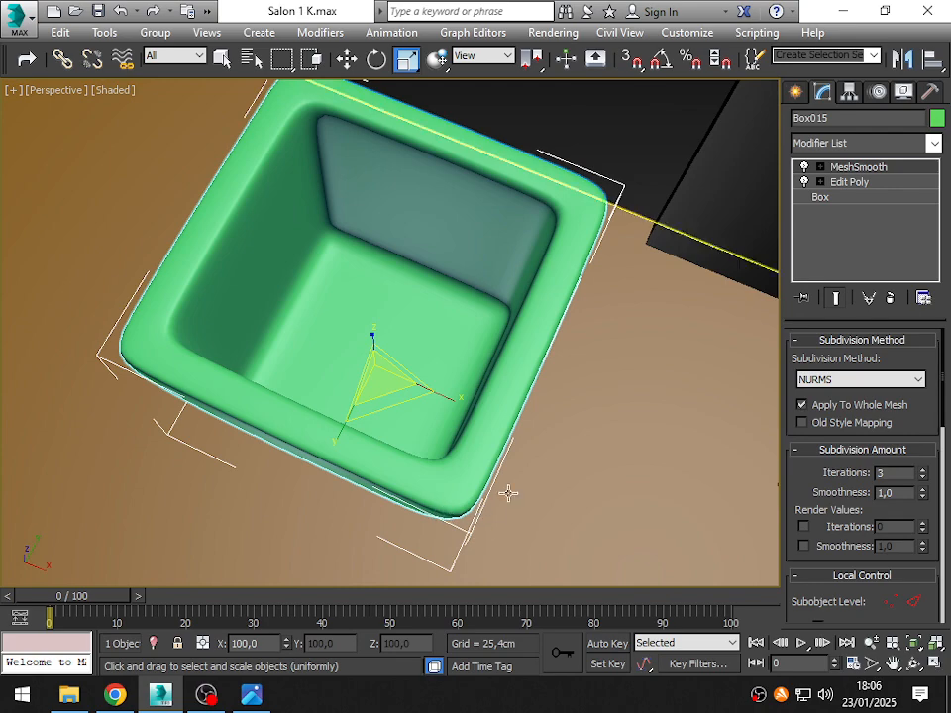
click(924, 477)
scroll(407, 328, down, 6)
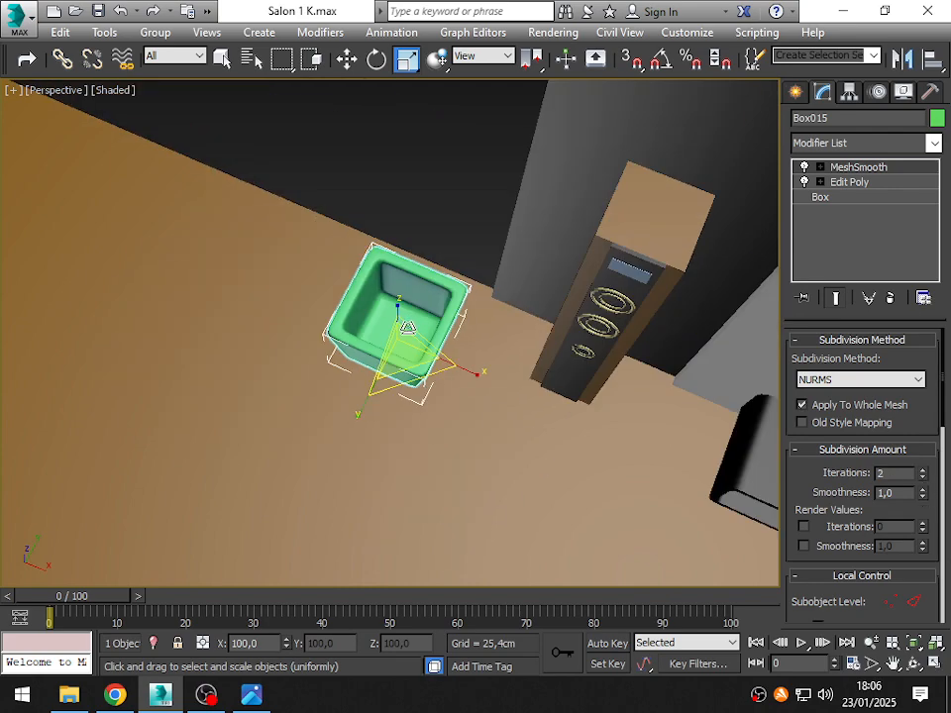
alt+middle_drag(407, 329, 440, 303)
scroll(451, 273, down, 4)
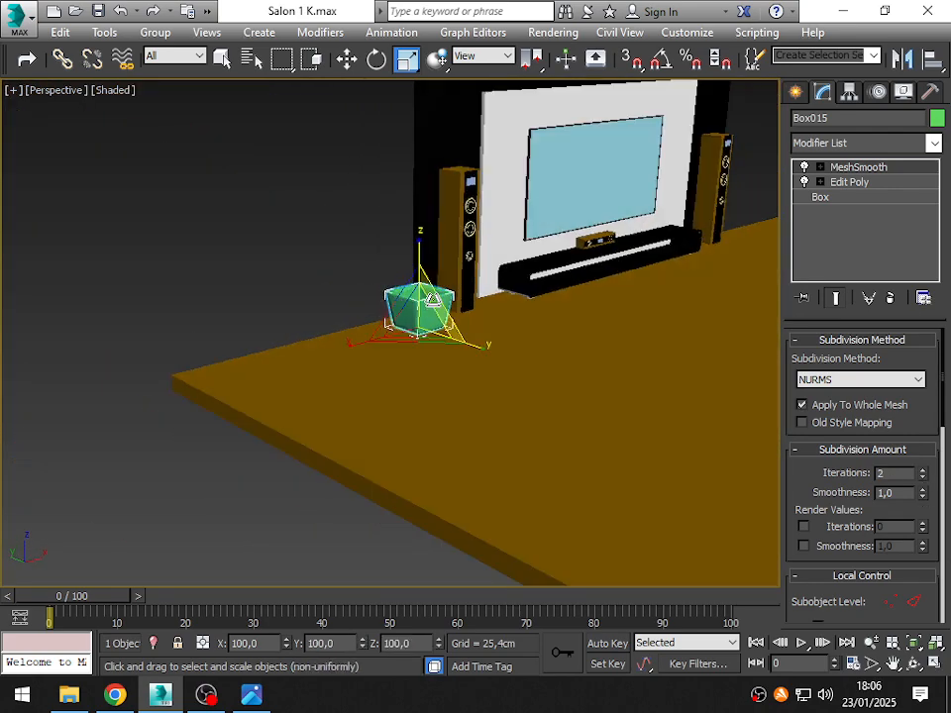
scroll(436, 297, up, 6)
alt+middle_drag(402, 360, 400, 395)
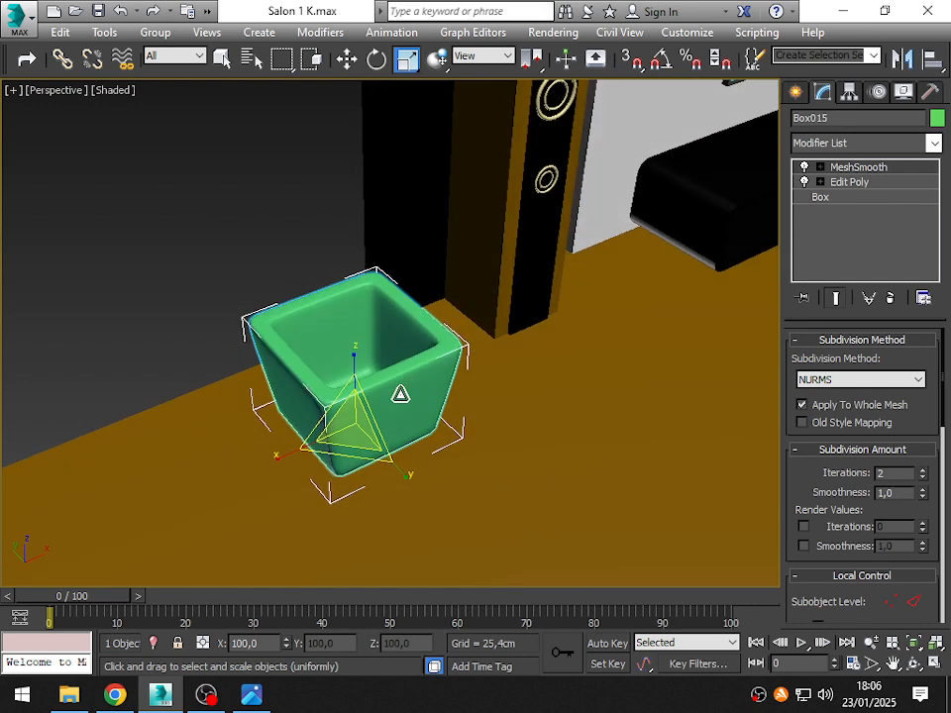
click(314, 221)
- Create a plane with AutoGrid on the floor beside the planter, about 24.6 cm wide and 29.2 cm long
click(797, 93)
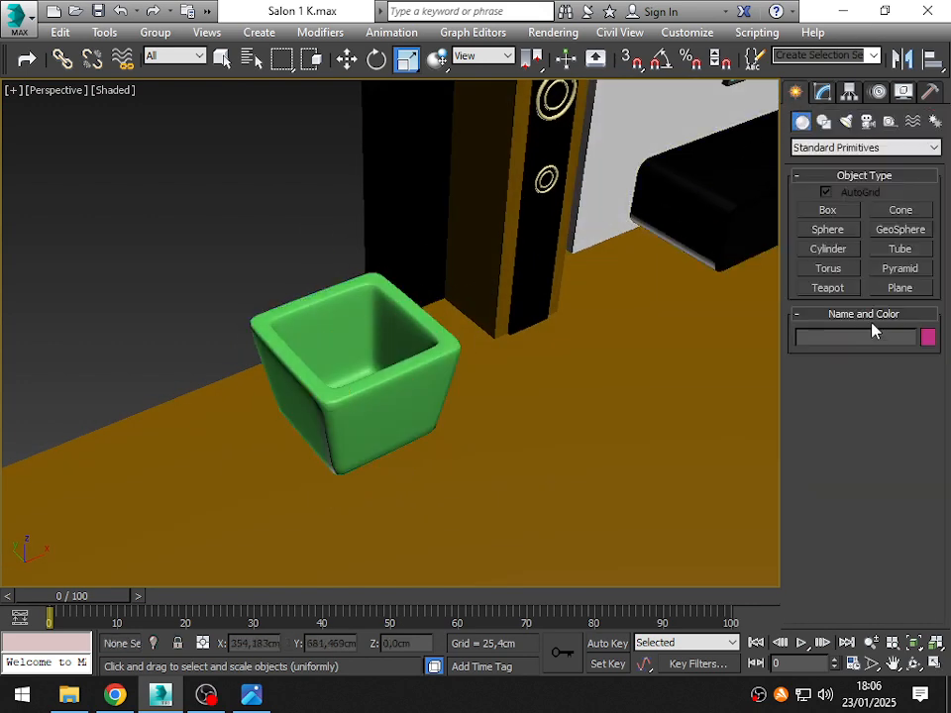
click(900, 287)
middle_drag(367, 399, 455, 245)
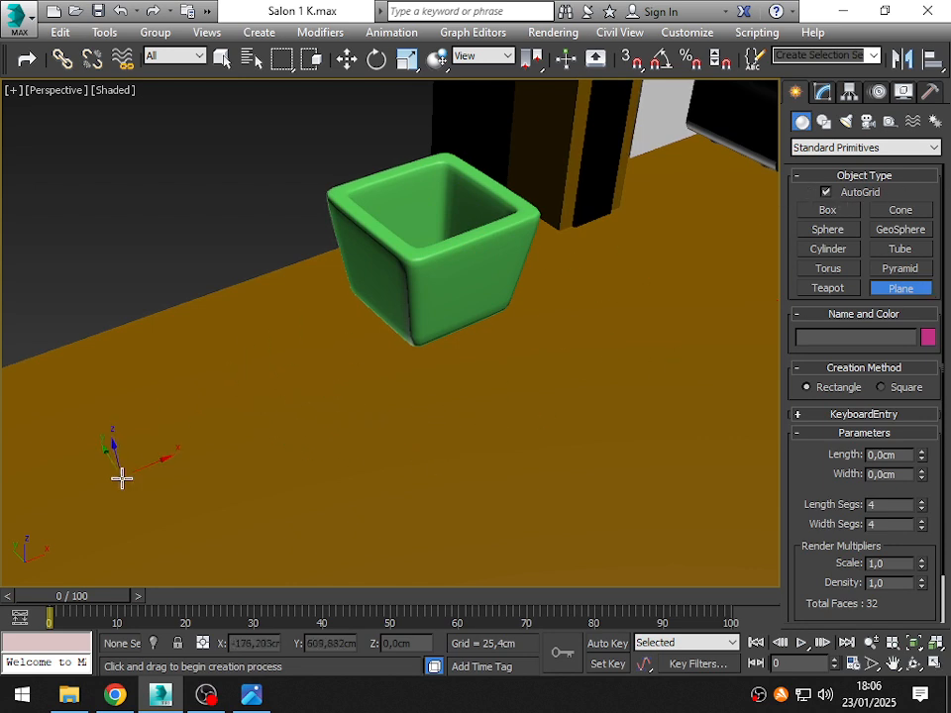
drag(218, 329, 394, 371)
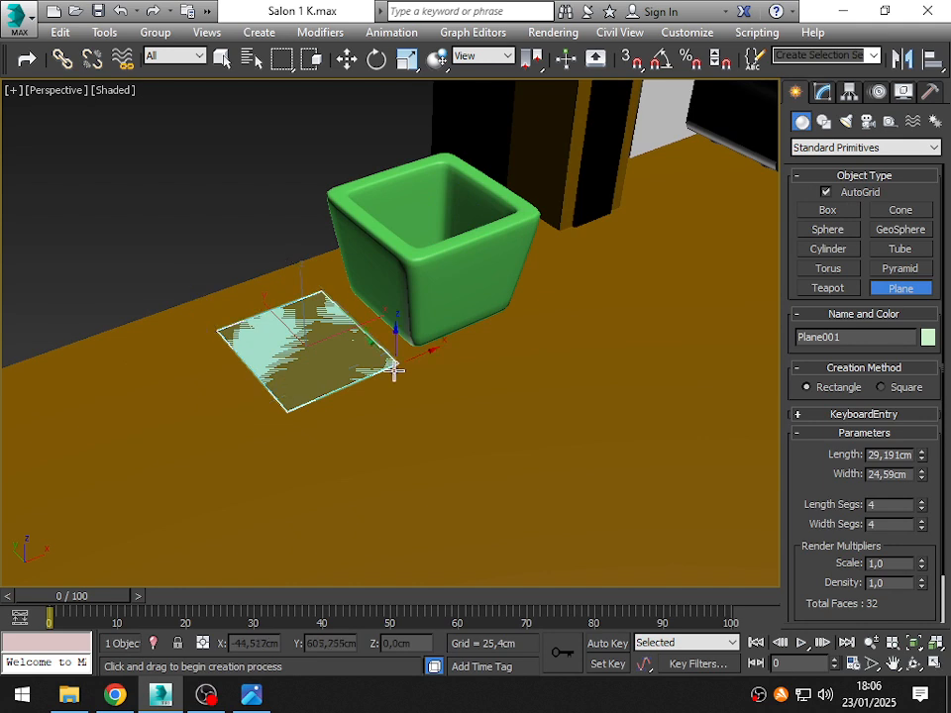
- Move the plane from the floor into the planter's opening, just below the rim, at a height of about 184.7 cm
middle_drag(390, 423, 349, 501)
click(348, 60)
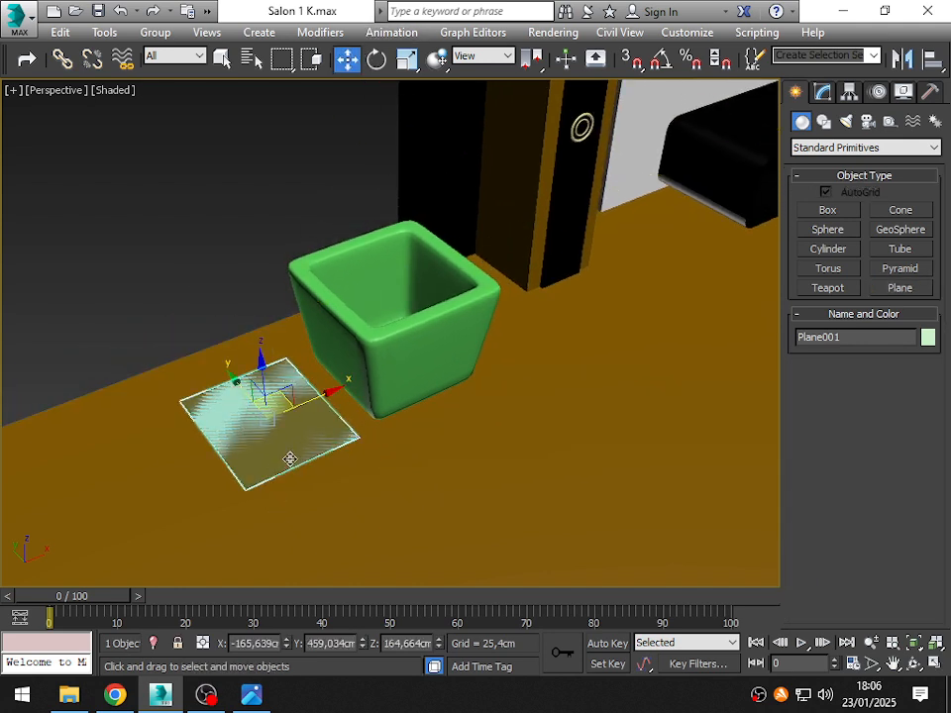
drag(290, 458, 385, 253)
scroll(426, 342, up, 6)
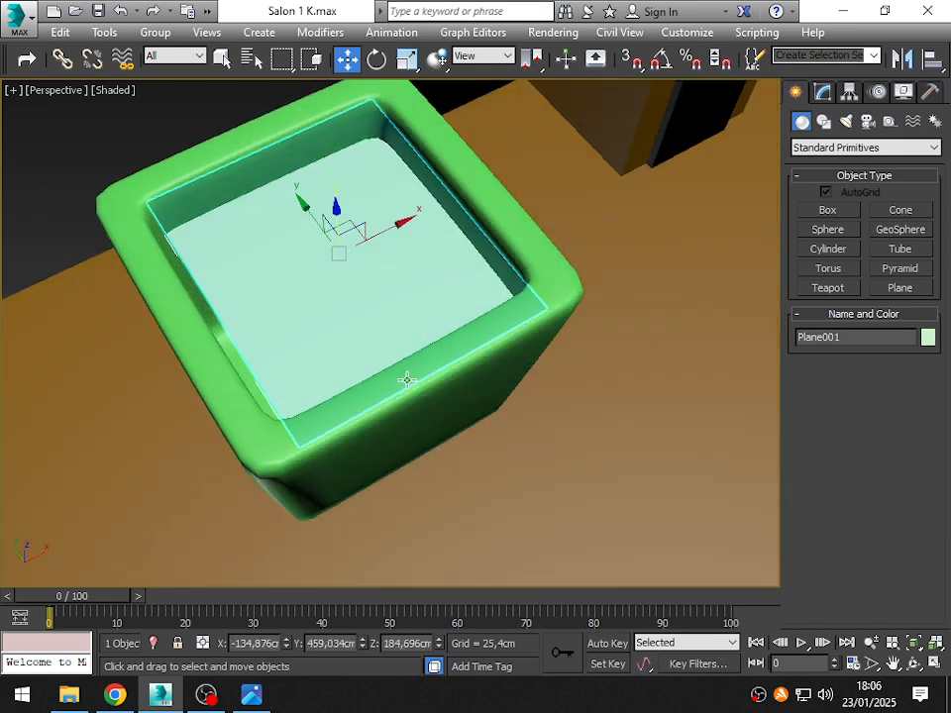
alt+middle_drag(407, 379, 377, 409)
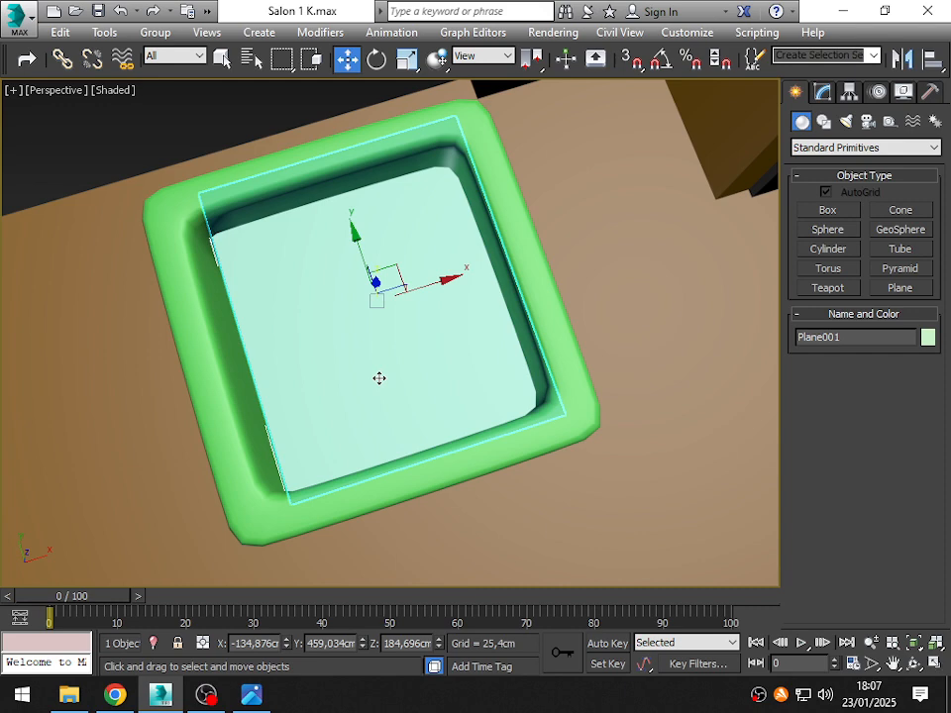
- Zoom to the plane in a wireframe top view and roughly centre it over the planter's opening
key(t)
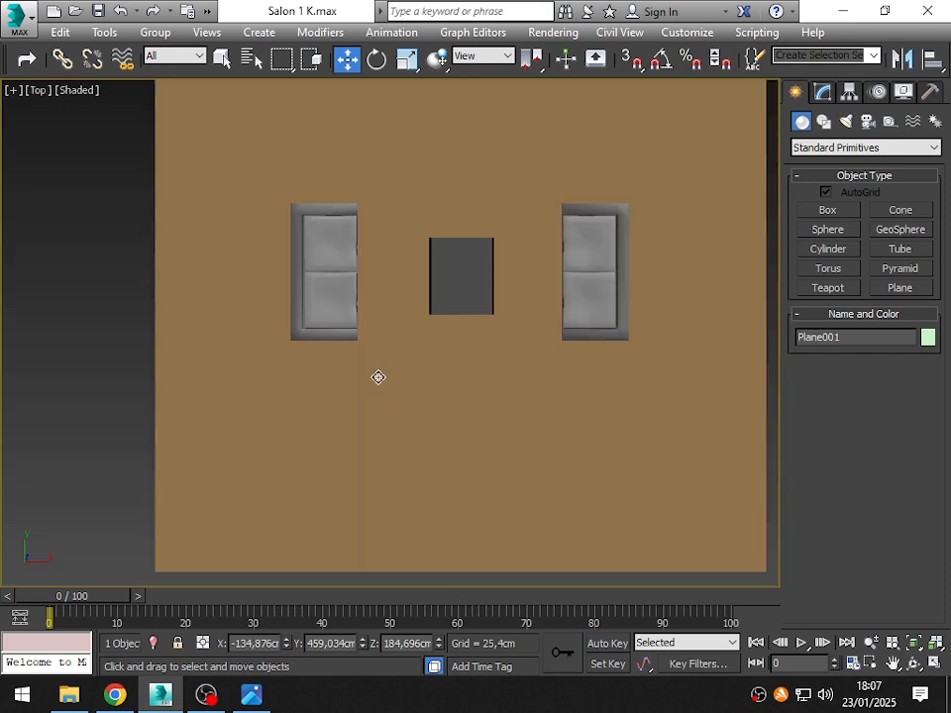
key(z)
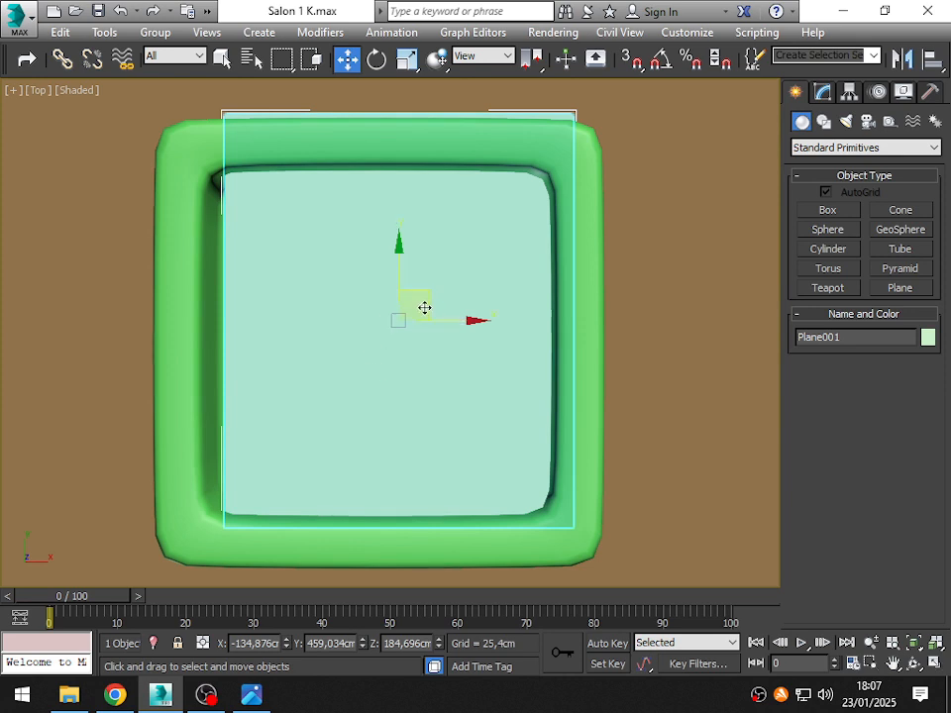
key(F3)
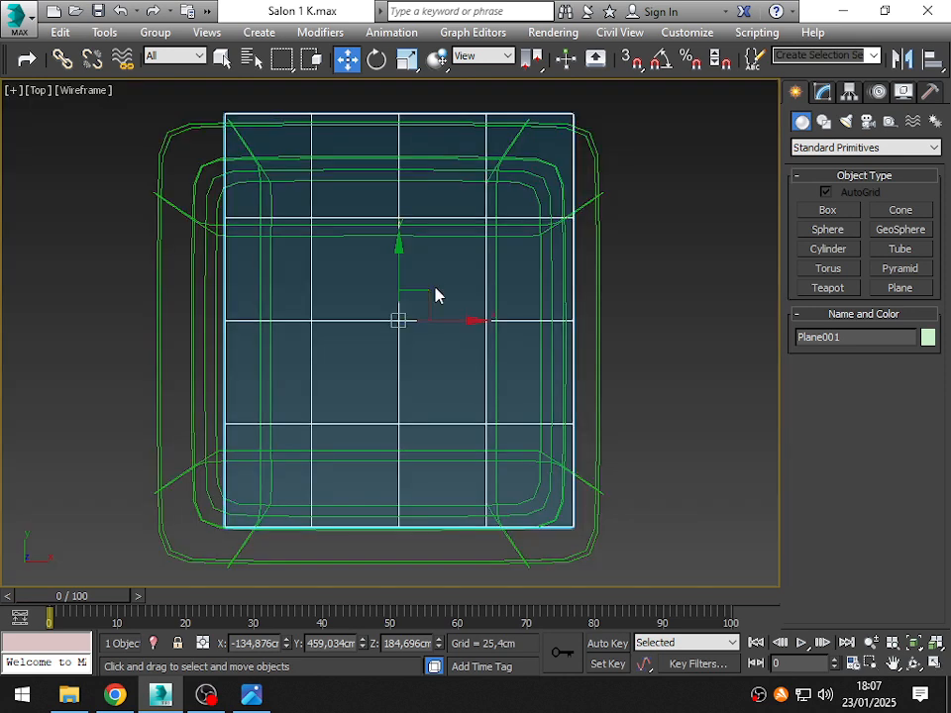
drag(428, 301, 408, 322)
- Reduce the plane to one length and width segment, resize it to about 27.76 by 28.03 cm and nudge it to centre it
click(825, 97)
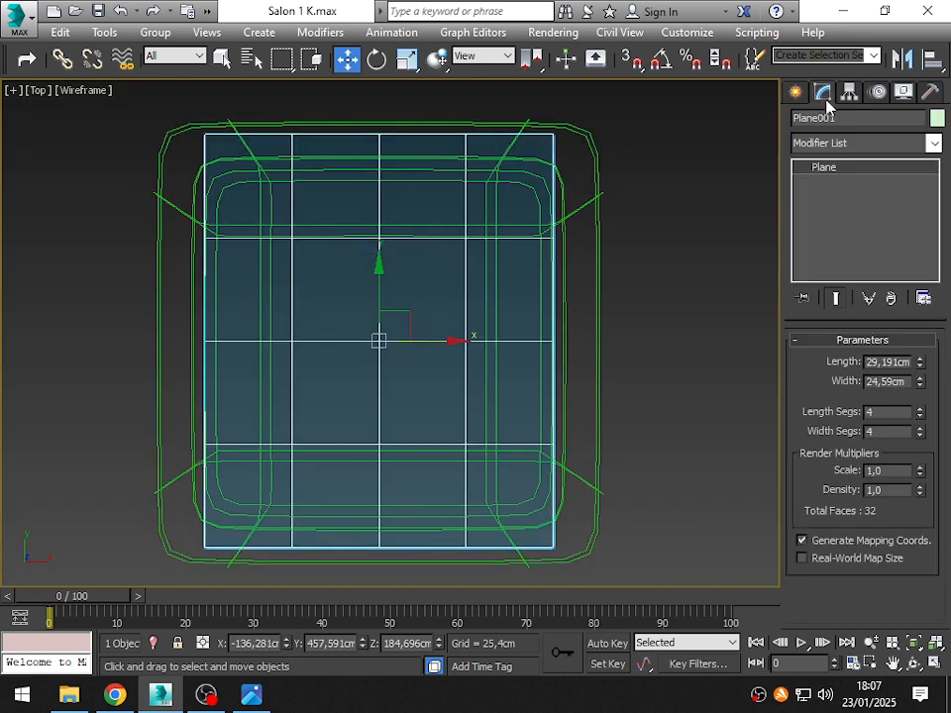
right_click(921, 415)
right_click(920, 432)
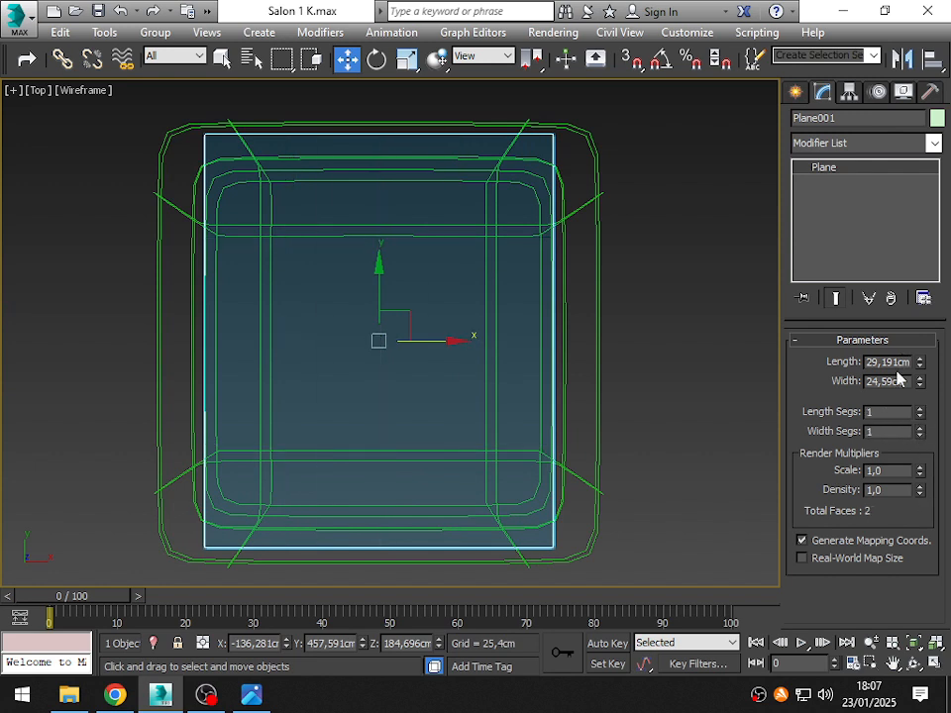
drag(921, 389, 919, 366)
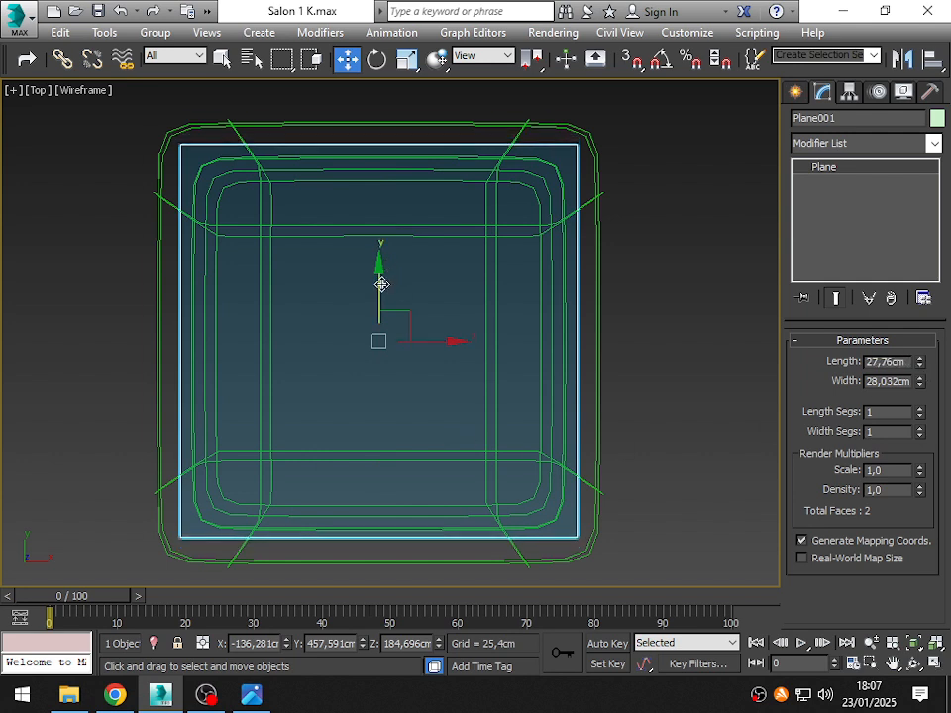
drag(381, 284, 379, 287)
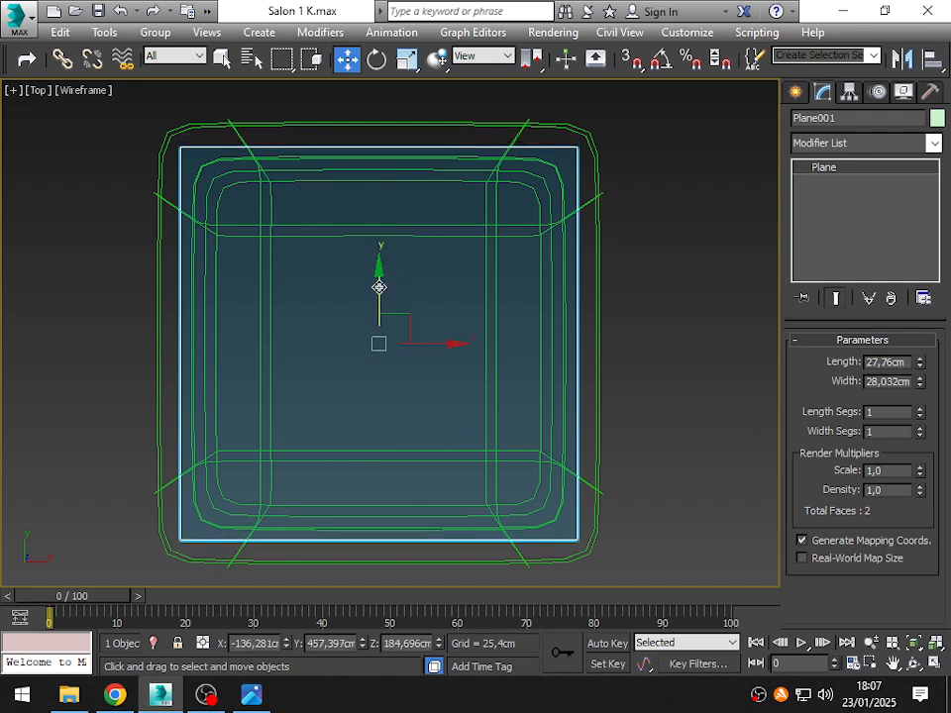
- Return to a shaded perspective view of the whole scene and select the plane inside the planter
key(ctrl+a)
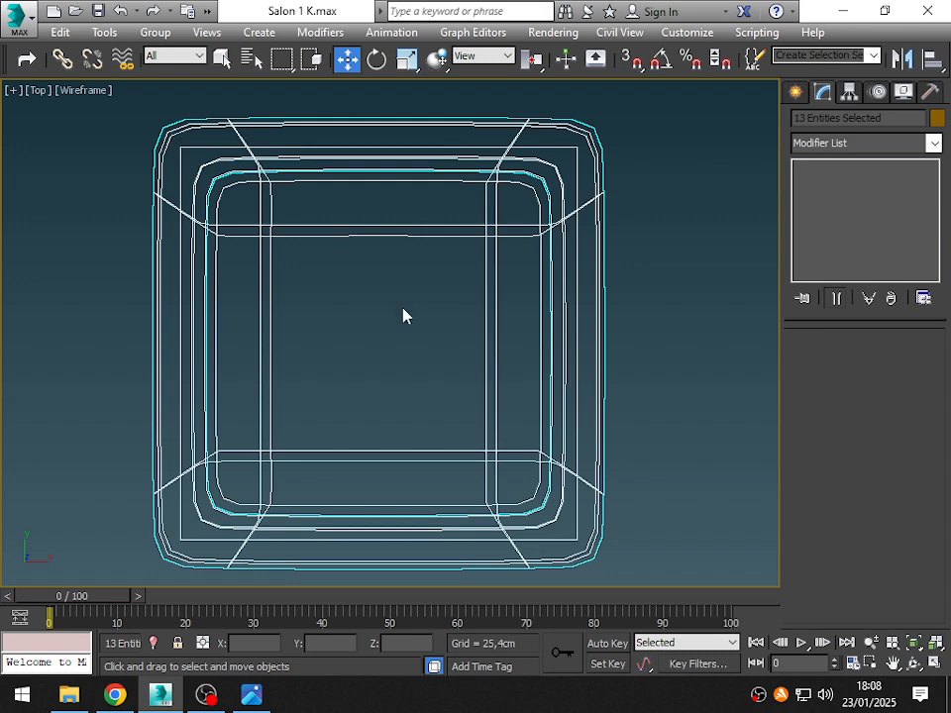
key(F3)
key(p)
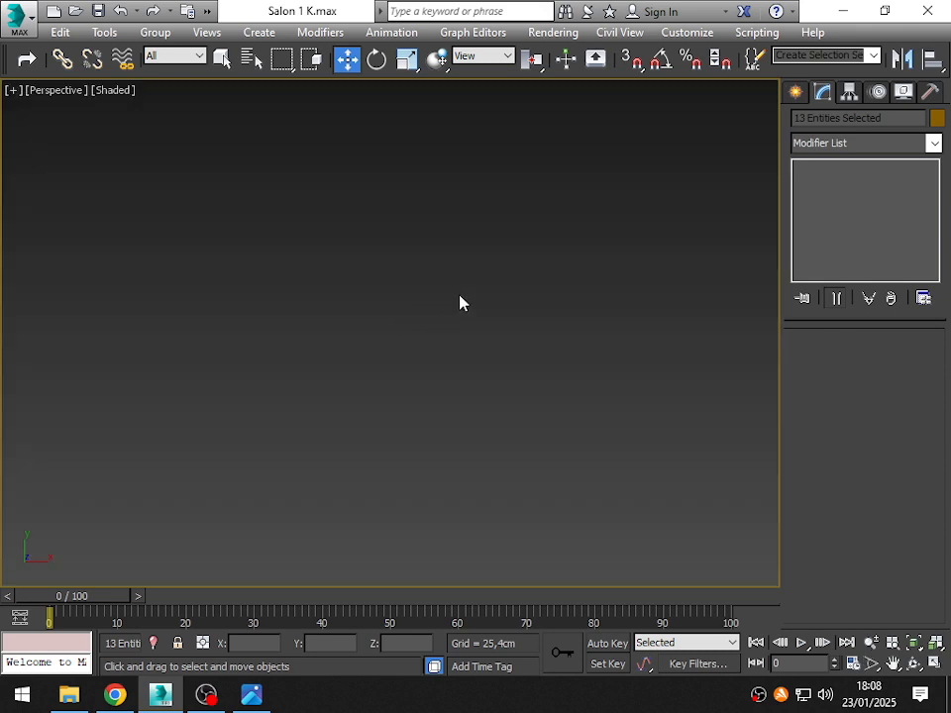
key(z)
alt+middle_drag(303, 376, 380, 242)
click(146, 246)
click(200, 345)
- Zoom to the selected plane and examine from several angles how it fits against the planter's inner walls
text(x)
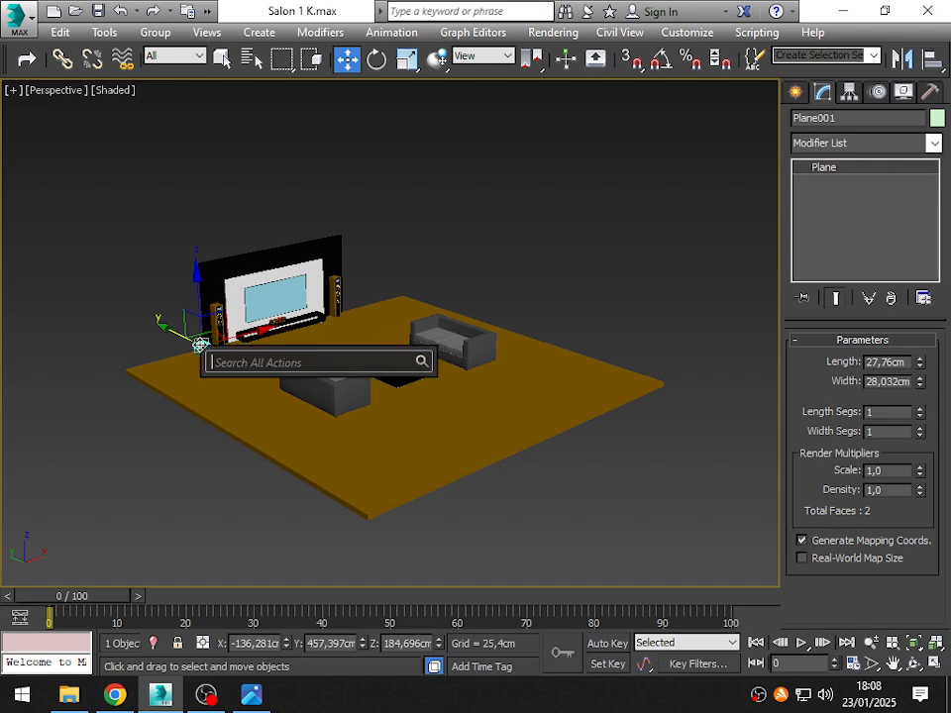
text(z)
key(Escape)
key(z)
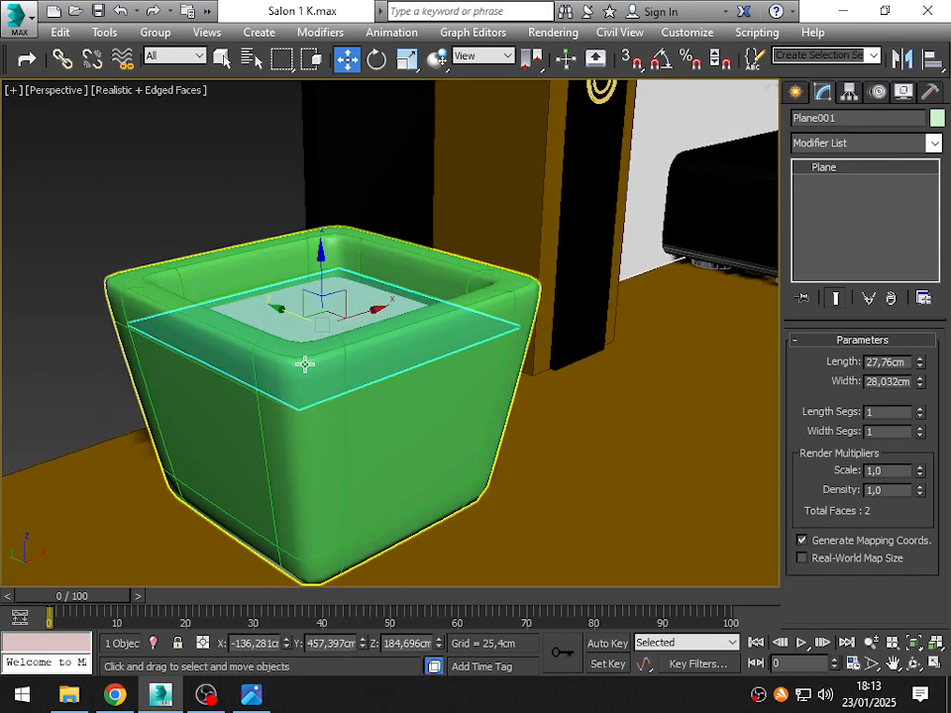
scroll(306, 365, up, 3)
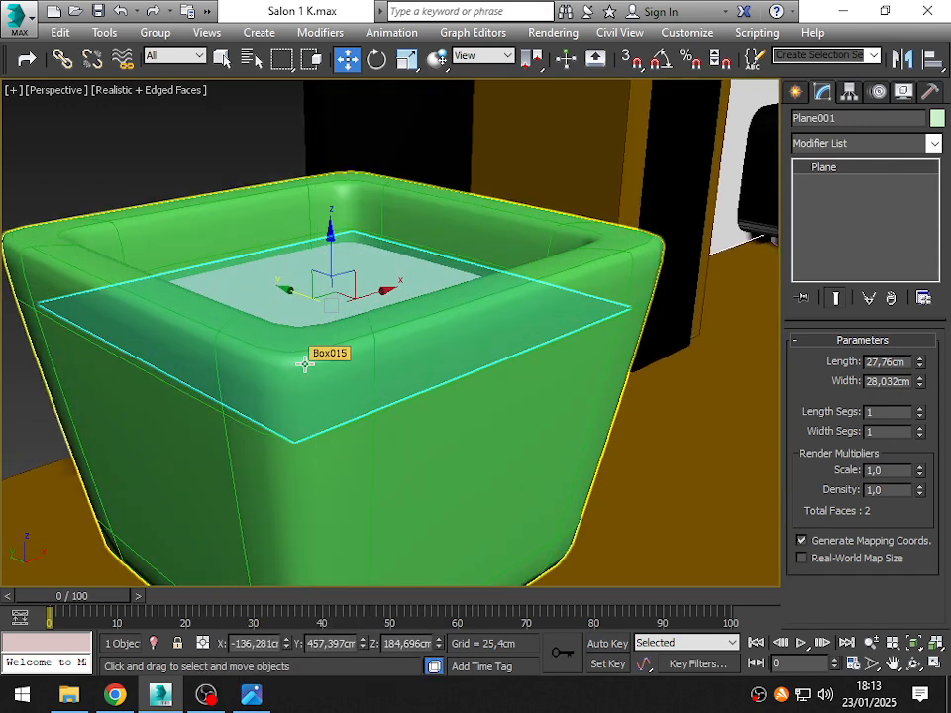
mouse_move(306, 366)
alt+middle_down()
mouse_move(385, 376)
mouse_move(3, 354)
mouse_move(43, 385)
mouse_move(22, 376)
mouse_move(100, 314)
mouse_move(96, 329)
alt+middle_up()
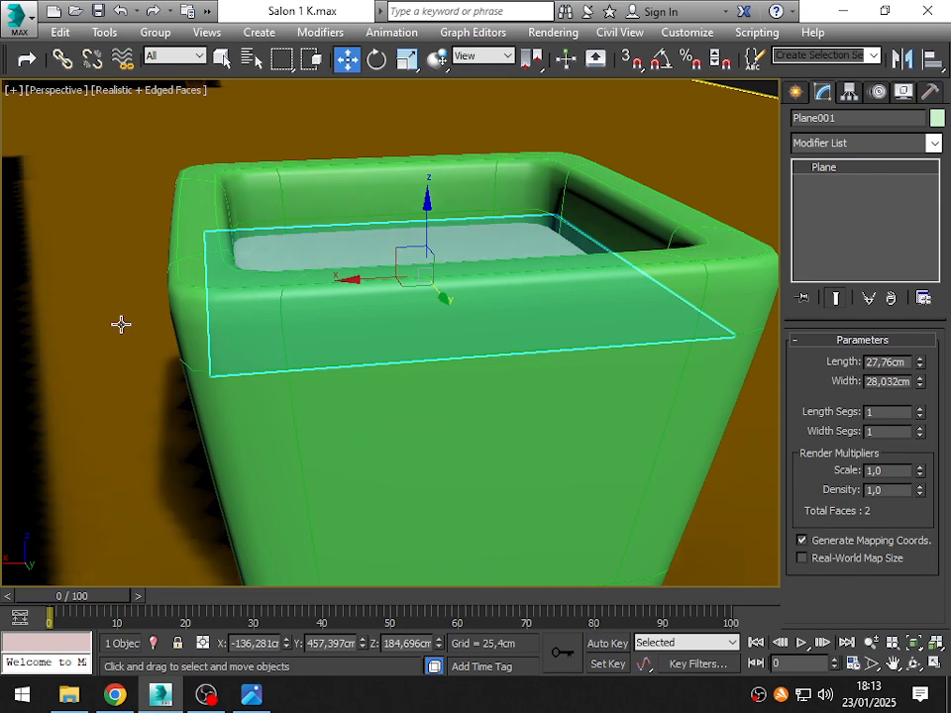
alt+middle_drag(140, 312, 263, 262)
scroll(263, 262, up, 8)
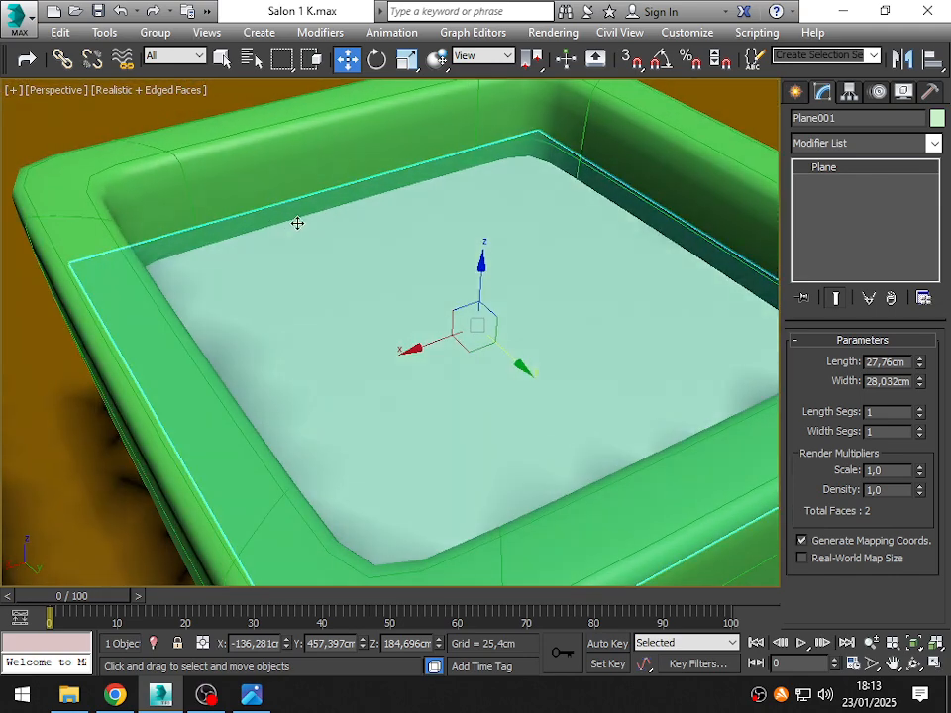
alt+middle_drag(293, 225, 533, 340)
scroll(369, 332, down, 6)
- Change the planter's object color to the orange-brown swatch of the basic colors
click(388, 383)
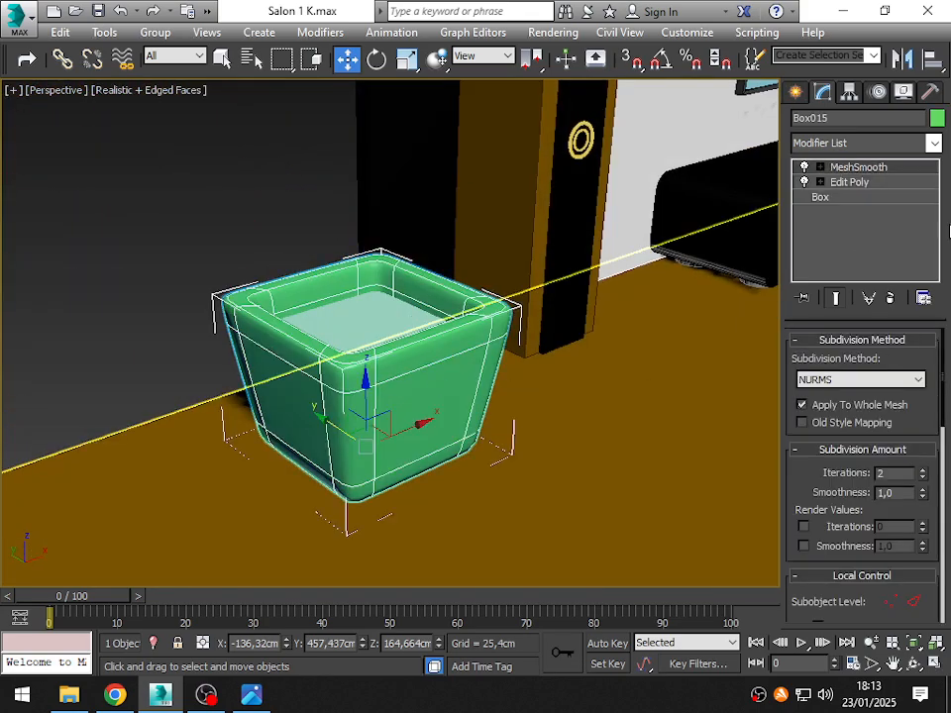
click(937, 118)
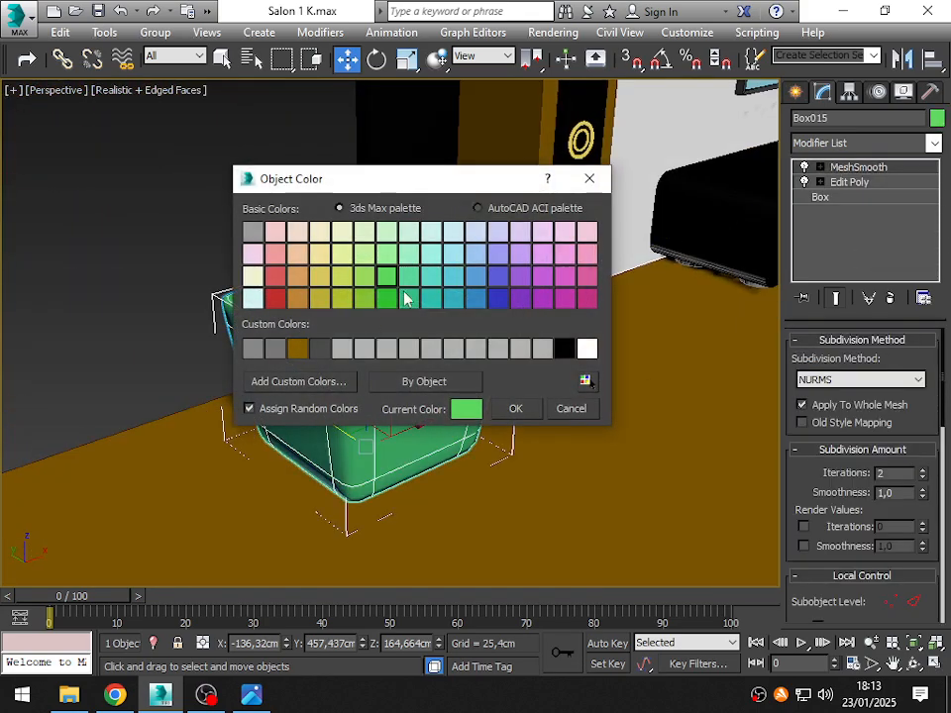
click(303, 301)
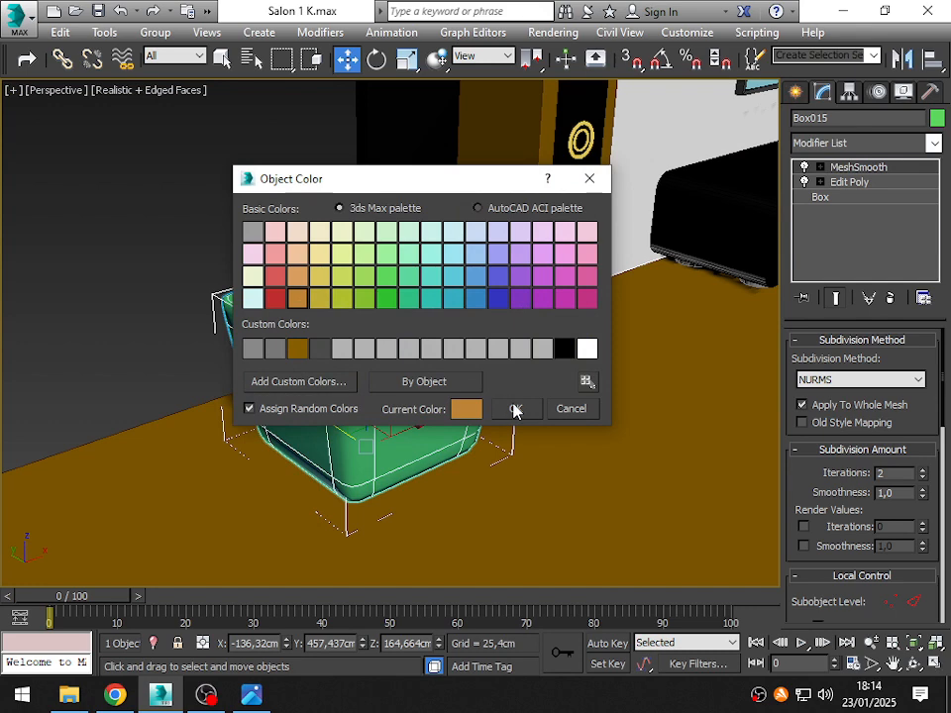
click(514, 410)
- Assign the soil plane inside the planter a custom dark brown object color with red 38, green 8 and blue 0
click(355, 315)
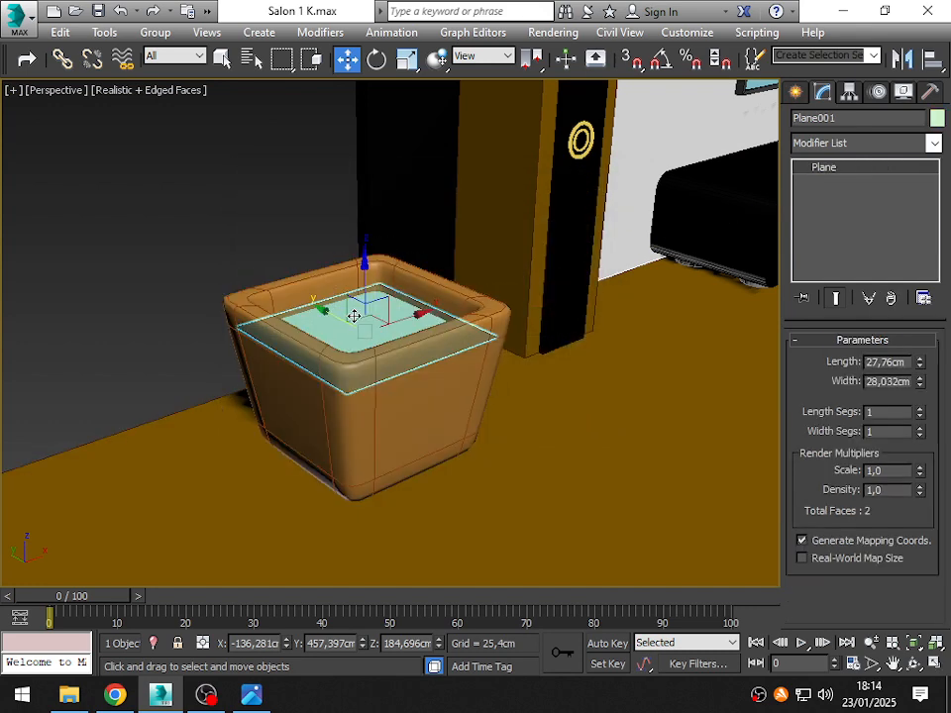
click(937, 119)
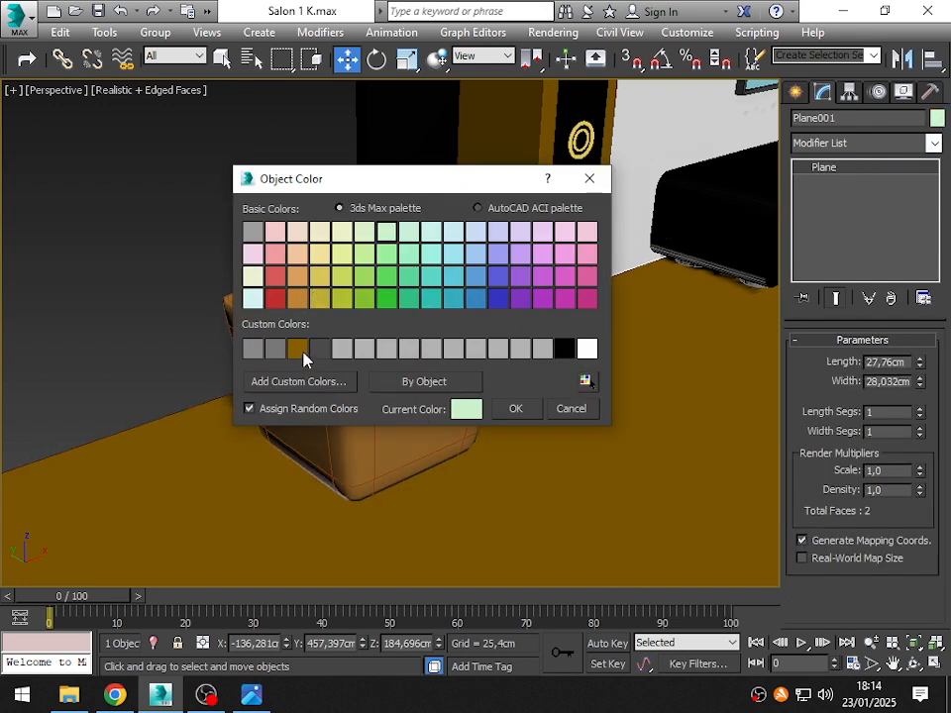
click(251, 351)
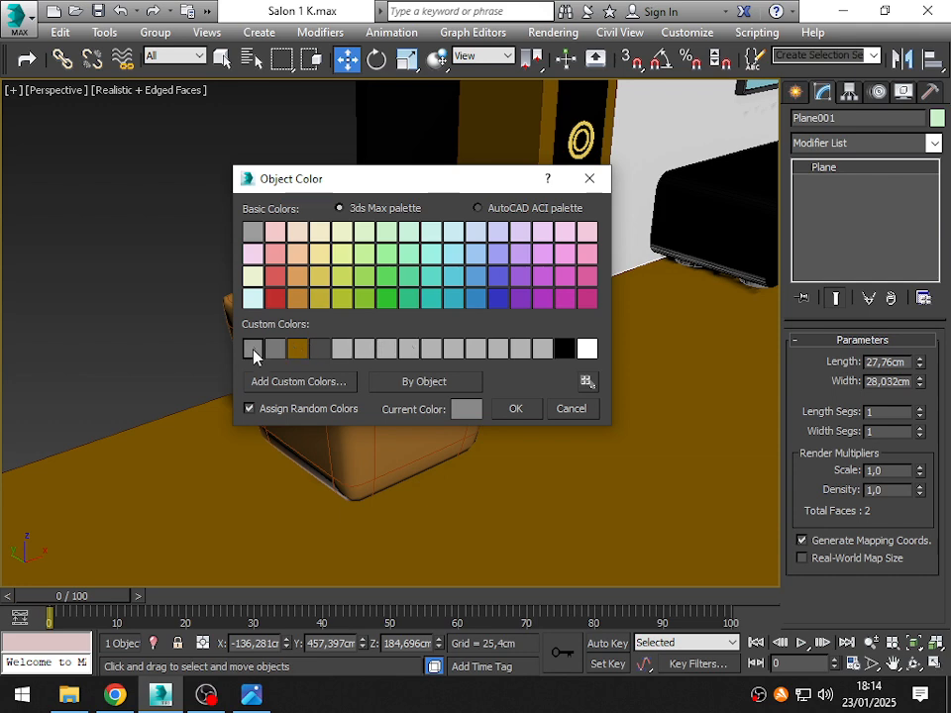
click(264, 389)
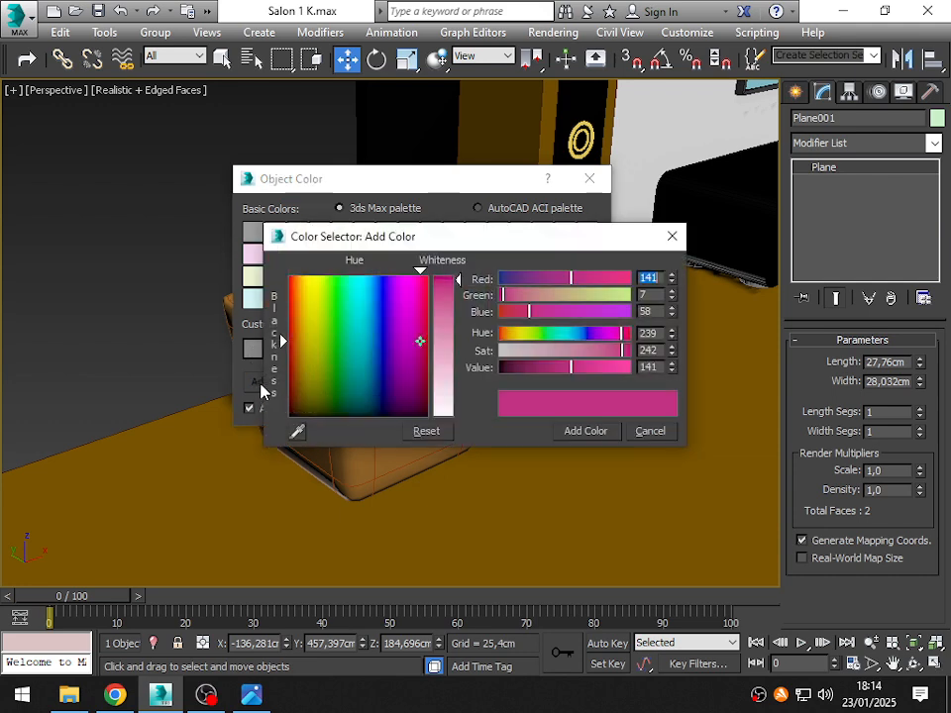
mouse_move(300, 359)
mouse_down()
mouse_move(295, 322)
mouse_move(296, 409)
mouse_move(293, 400)
mouse_up()
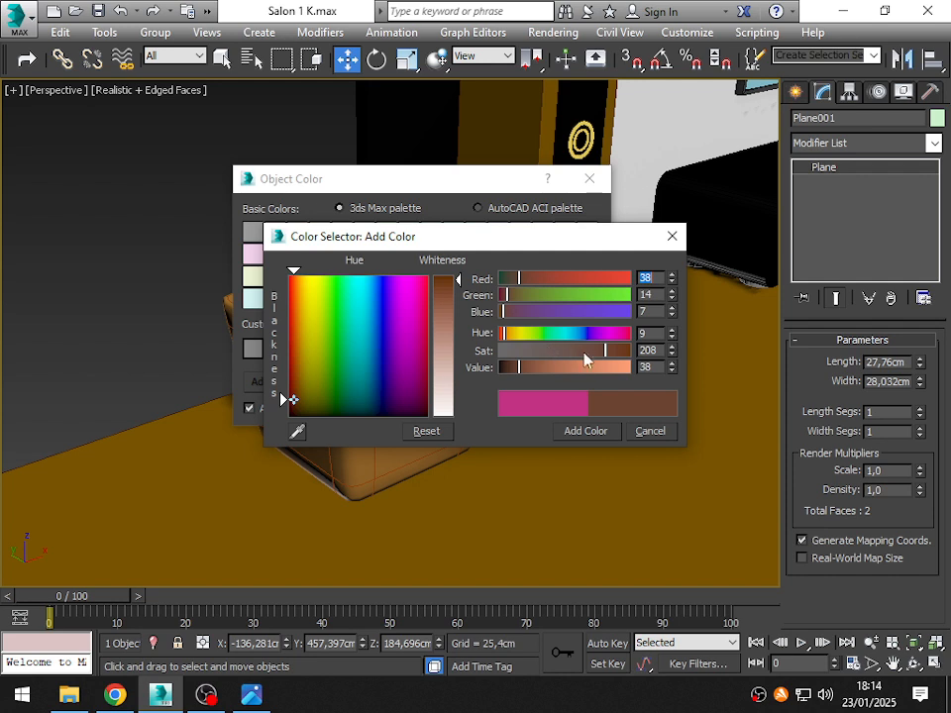
drag(608, 358, 631, 355)
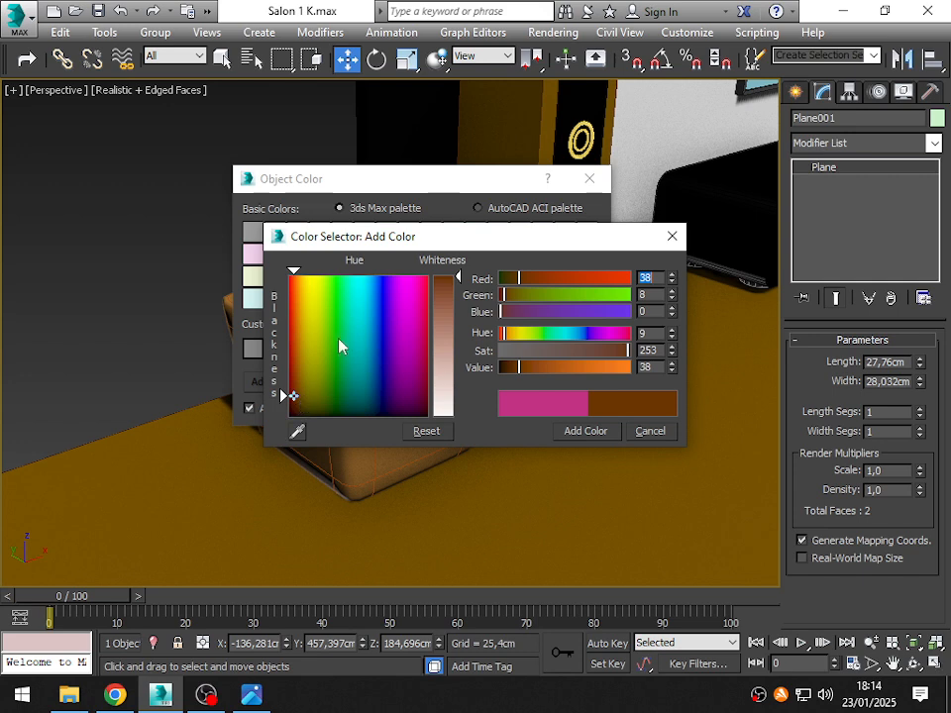
click(587, 433)
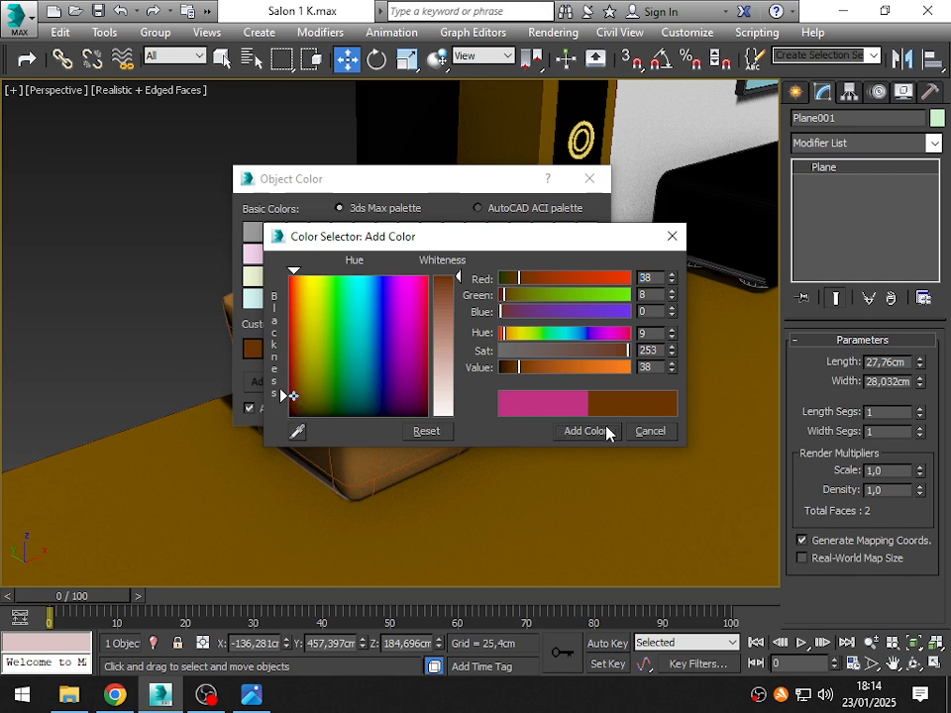
click(671, 238)
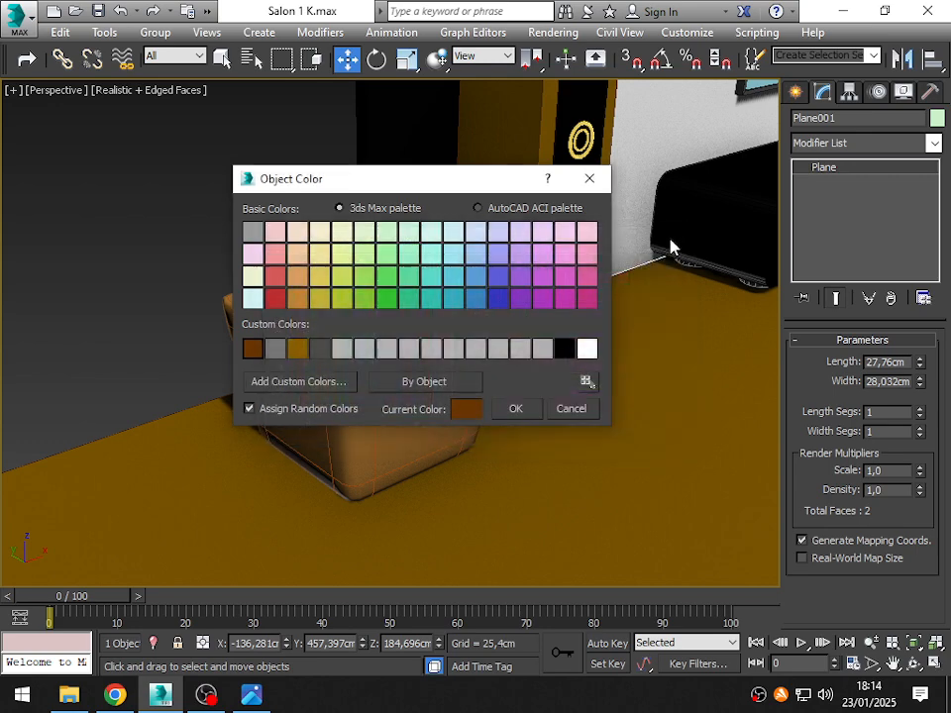
click(515, 410)
click(244, 164)
- In the front view, select the planter together with its soil plane and move both along X, away from the sofa, into open space
alt+middle_drag(244, 163, 293, 344)
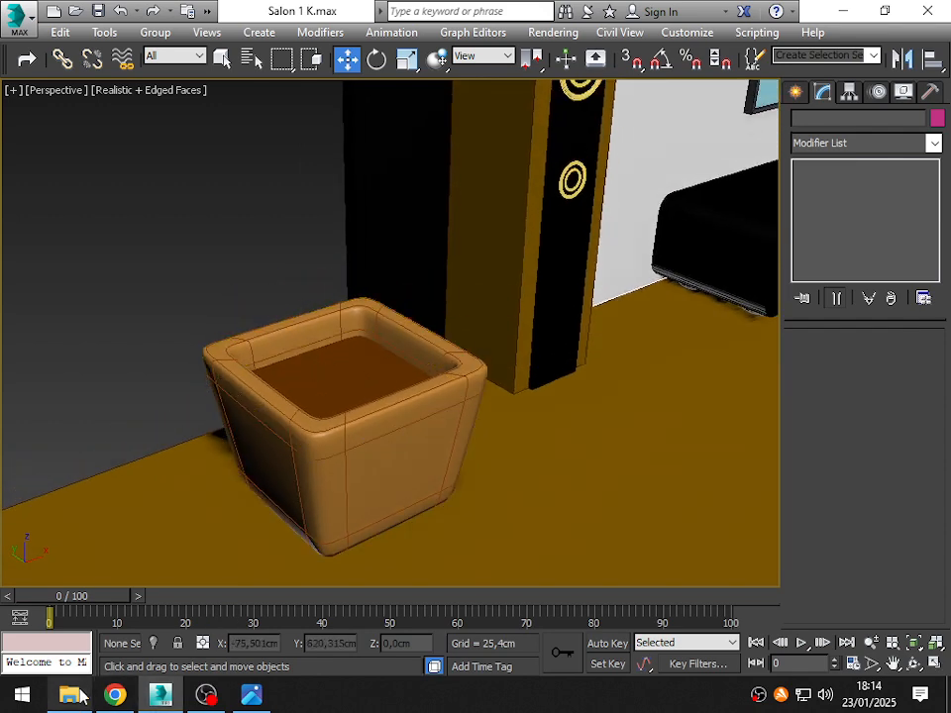
alt+middle_drag(359, 351, 317, 312)
key(f)
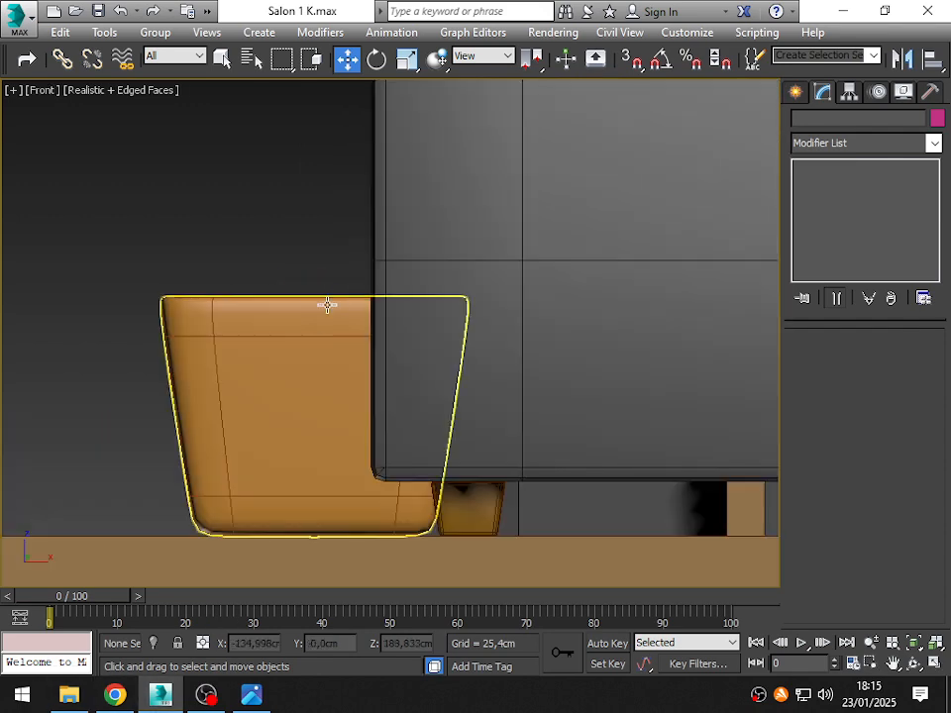
scroll(333, 302, down, 8)
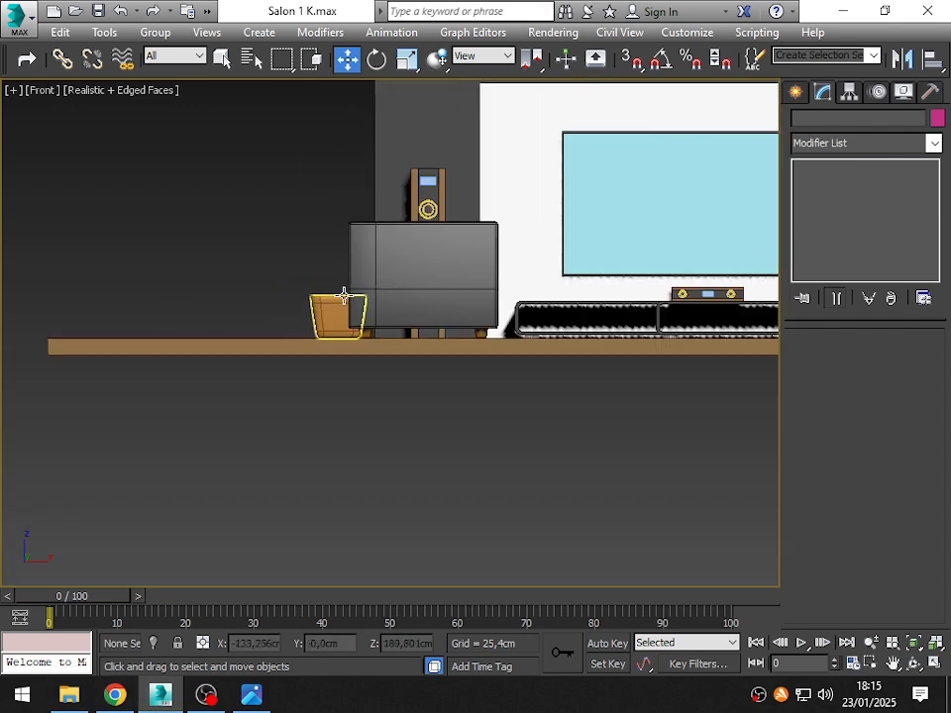
scroll(342, 287, down, 1)
scroll(342, 297, up, 6)
scroll(356, 307, down, 2)
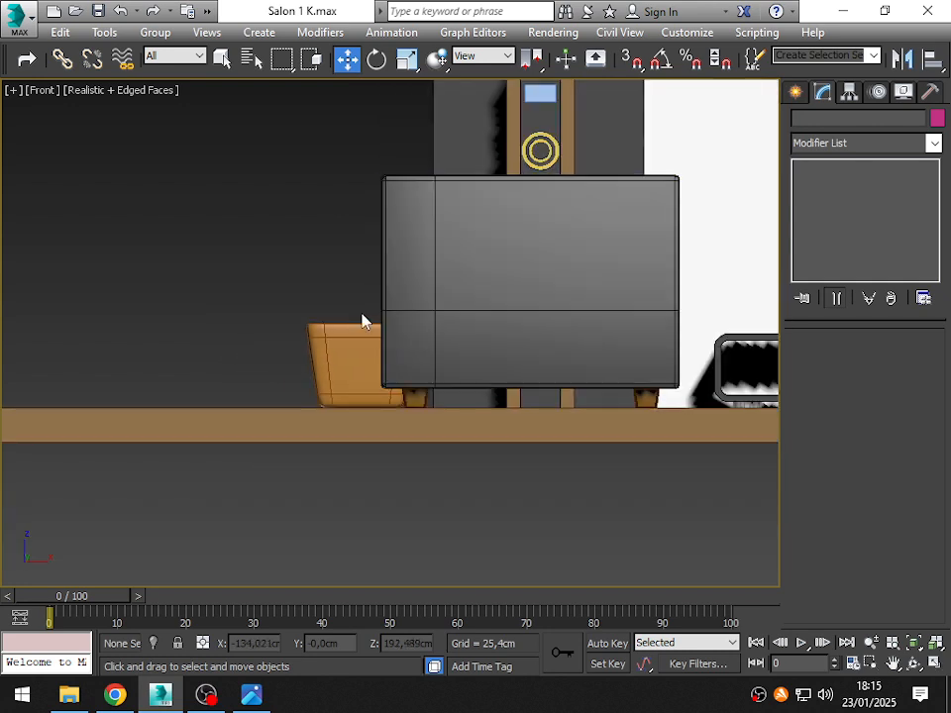
middle_drag(362, 321, 259, 354)
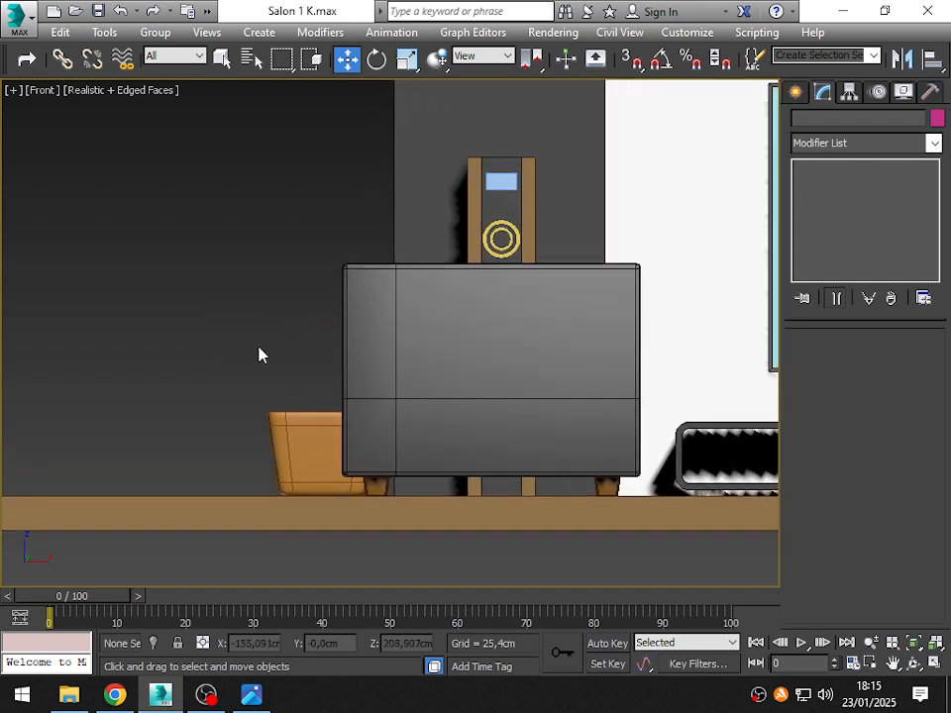
scroll(269, 338, down, 2)
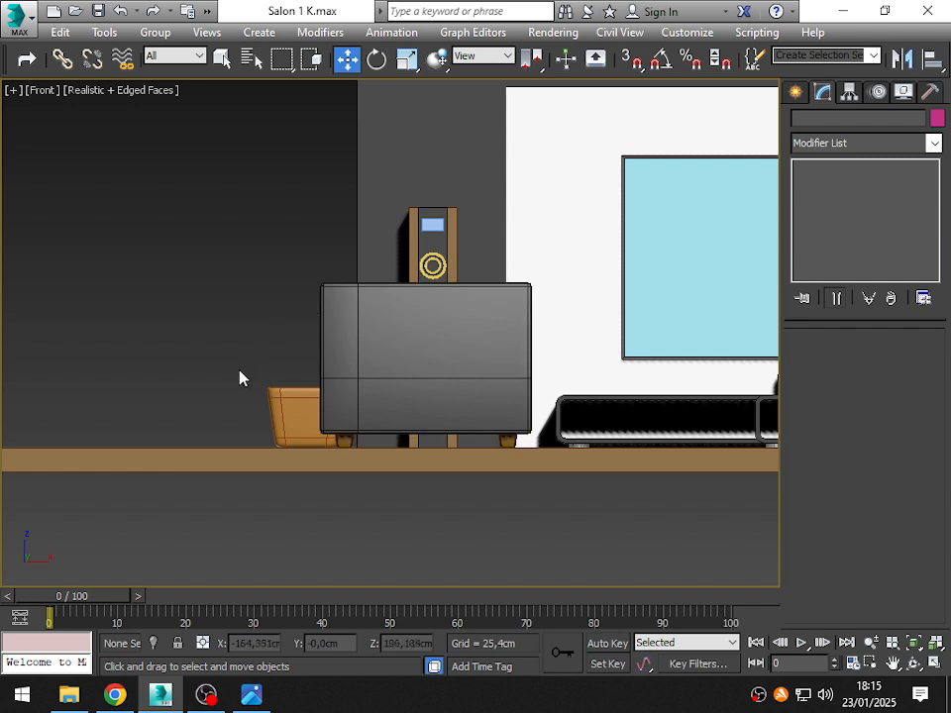
drag(266, 386, 287, 416)
drag(365, 405, 249, 409)
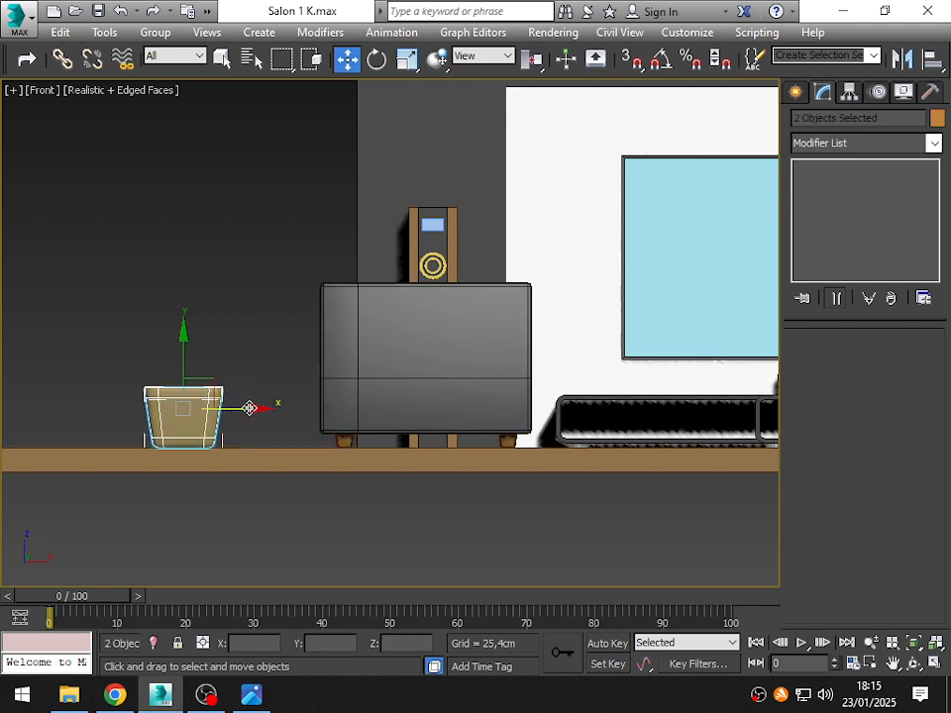
- Frame the empty space above the planter in the front view and prepare the Line spline tool with AutoGrid turned off
middle_drag(226, 292, 358, 273)
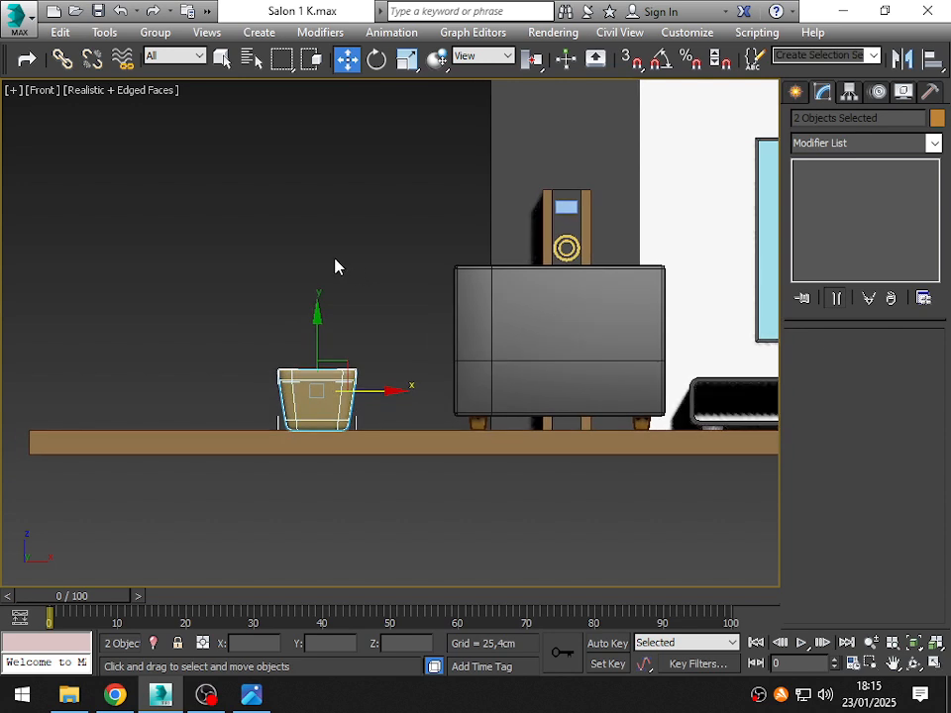
key(z)
middle_drag(324, 251, 271, 390)
scroll(272, 391, down, 5)
middle_drag(312, 247, 334, 332)
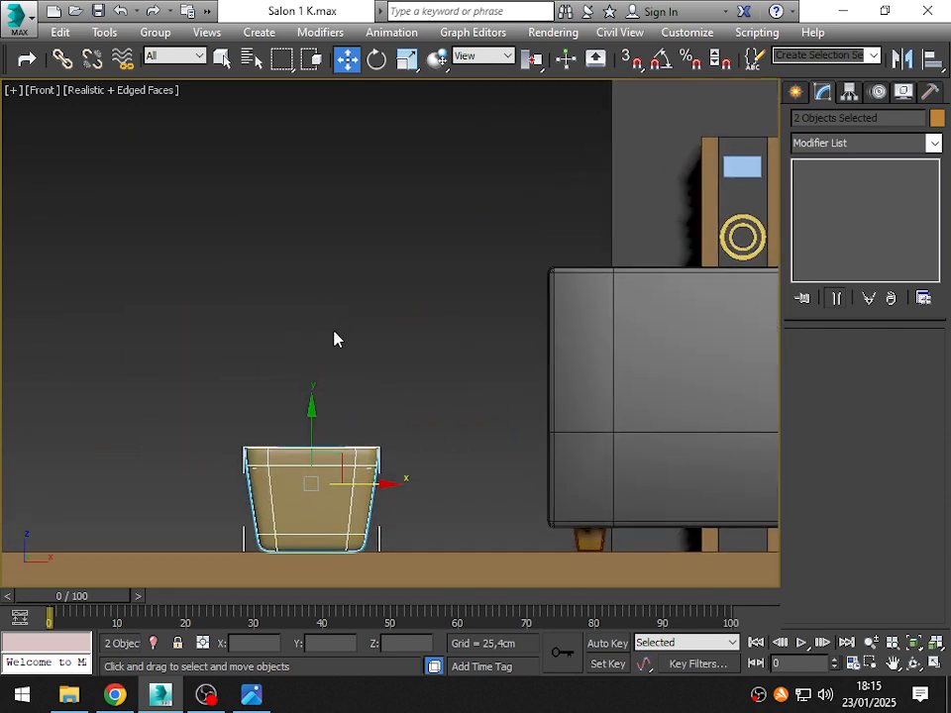
scroll(334, 339, down, 3)
middle_drag(336, 284, 368, 313)
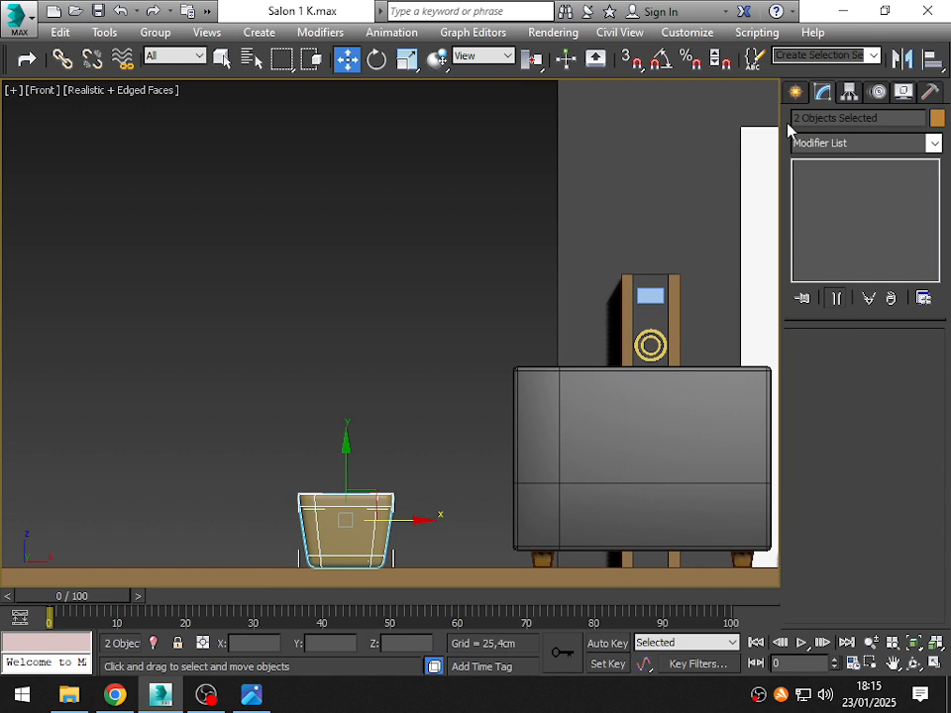
click(796, 91)
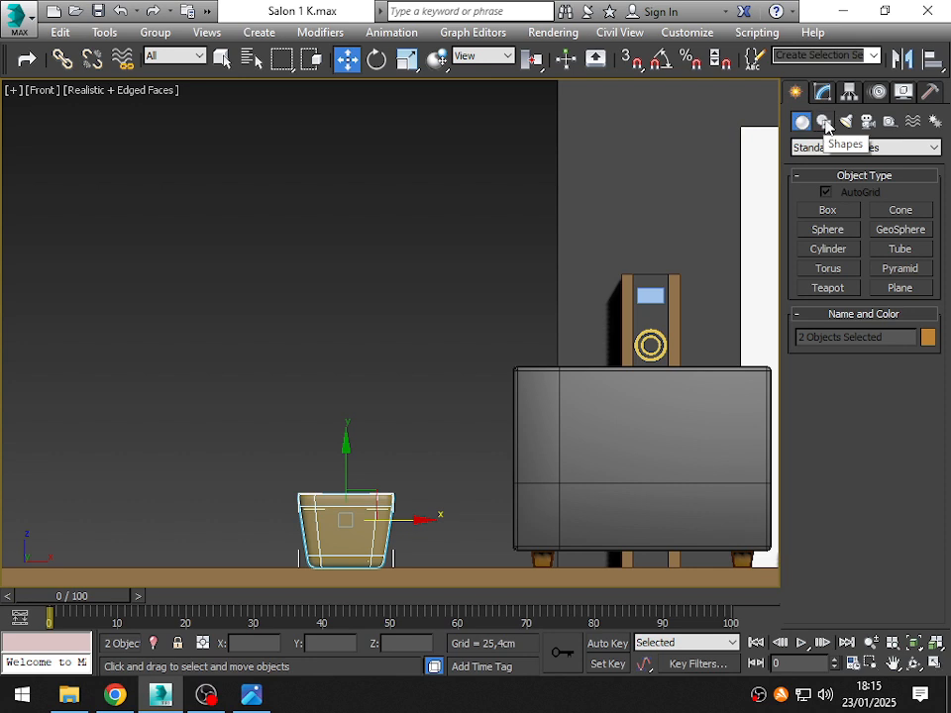
click(823, 122)
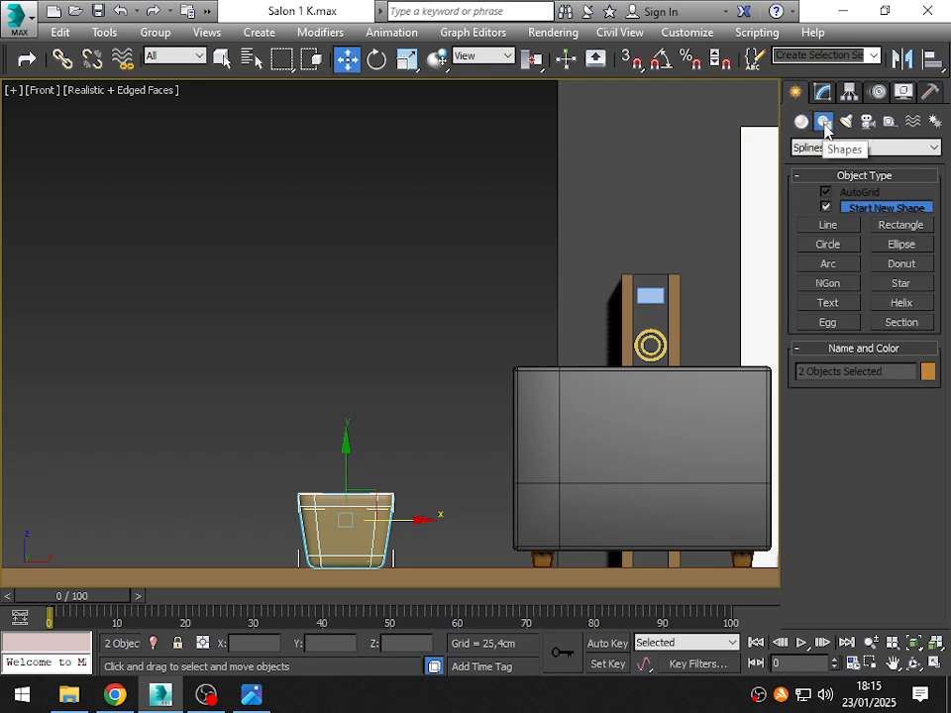
click(831, 228)
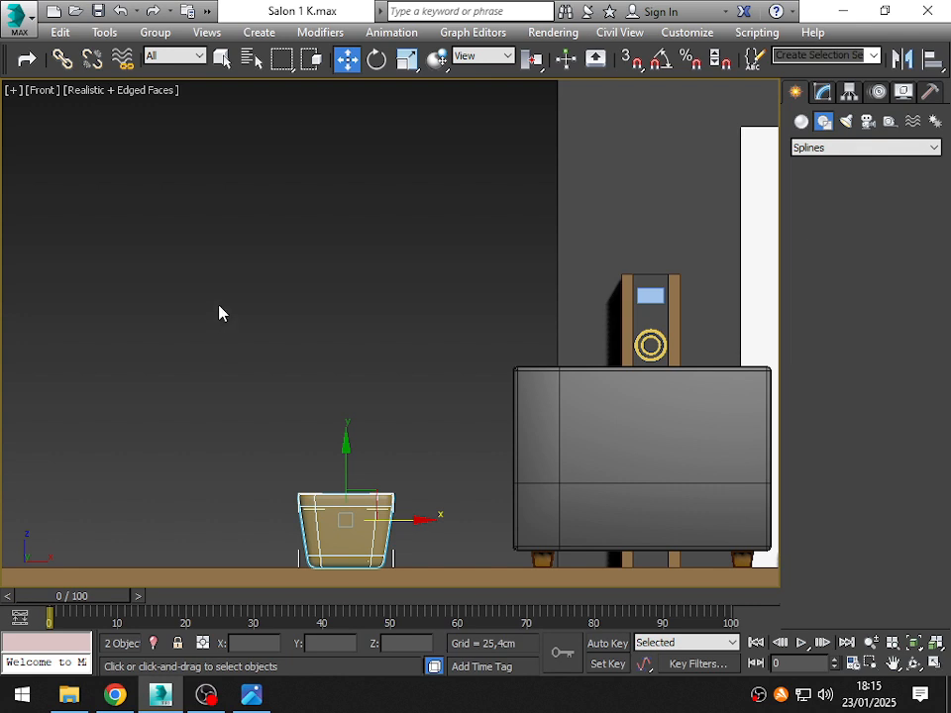
scroll(219, 307, down, 1)
scroll(219, 307, up, 1)
middle_drag(309, 384, 267, 384)
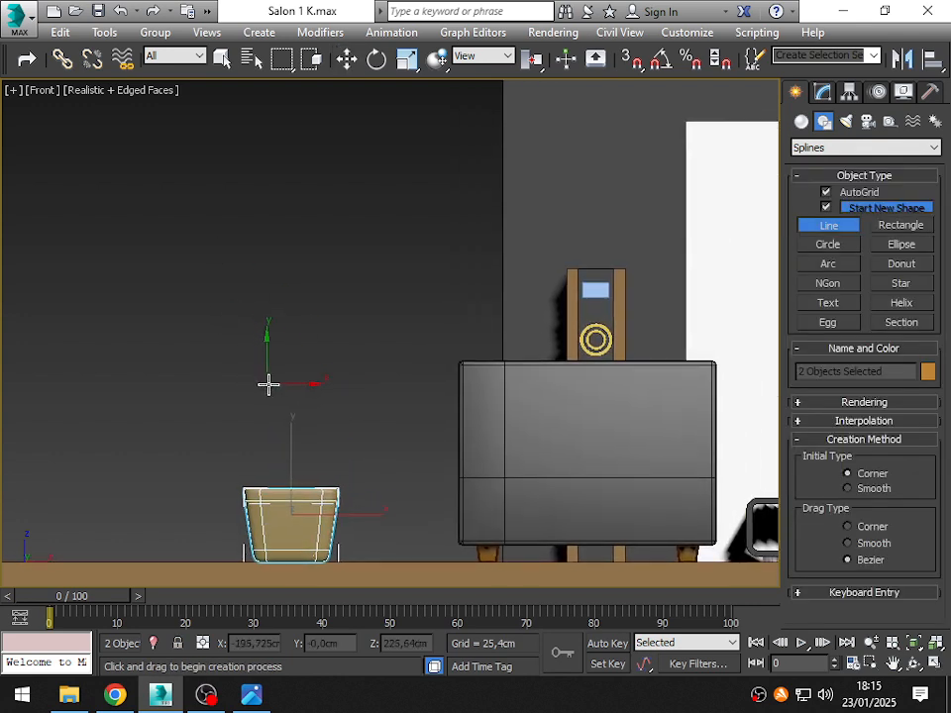
click(841, 192)
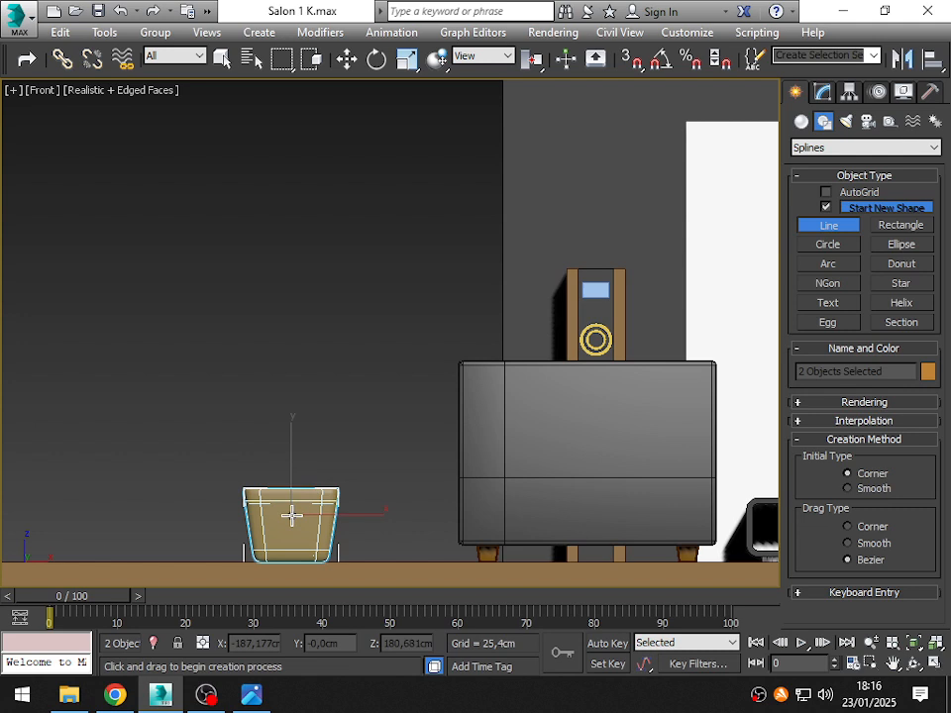
- Draw an open zigzag line of six corner vertices rising about 140 cm from inside the planter as the plant's stem
click(287, 520)
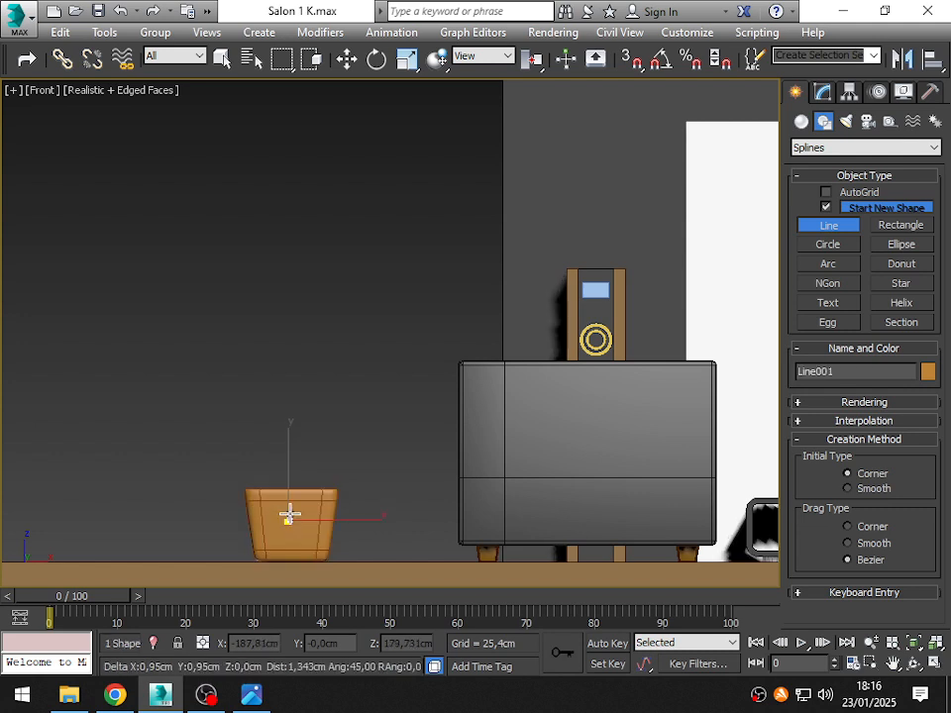
click(307, 435)
click(288, 343)
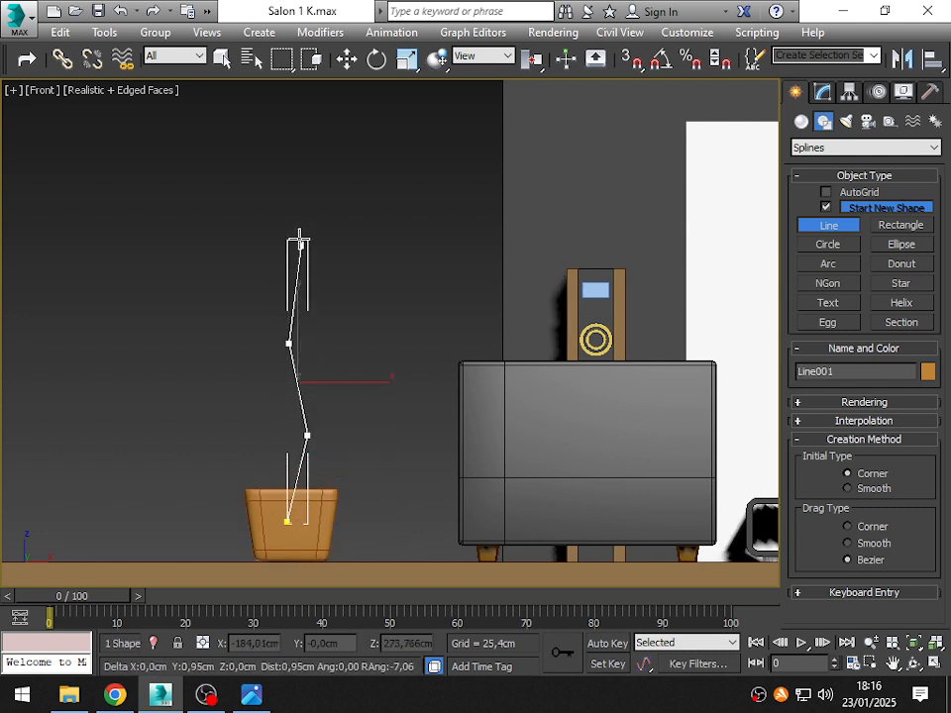
click(300, 246)
click(276, 160)
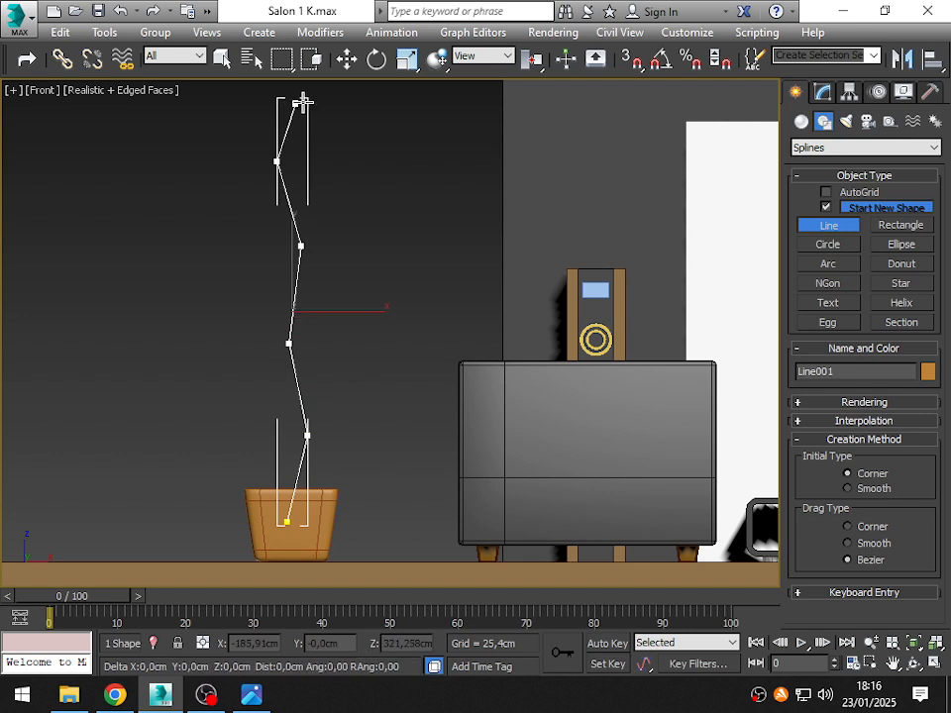
click(301, 101)
right_click(452, 178)
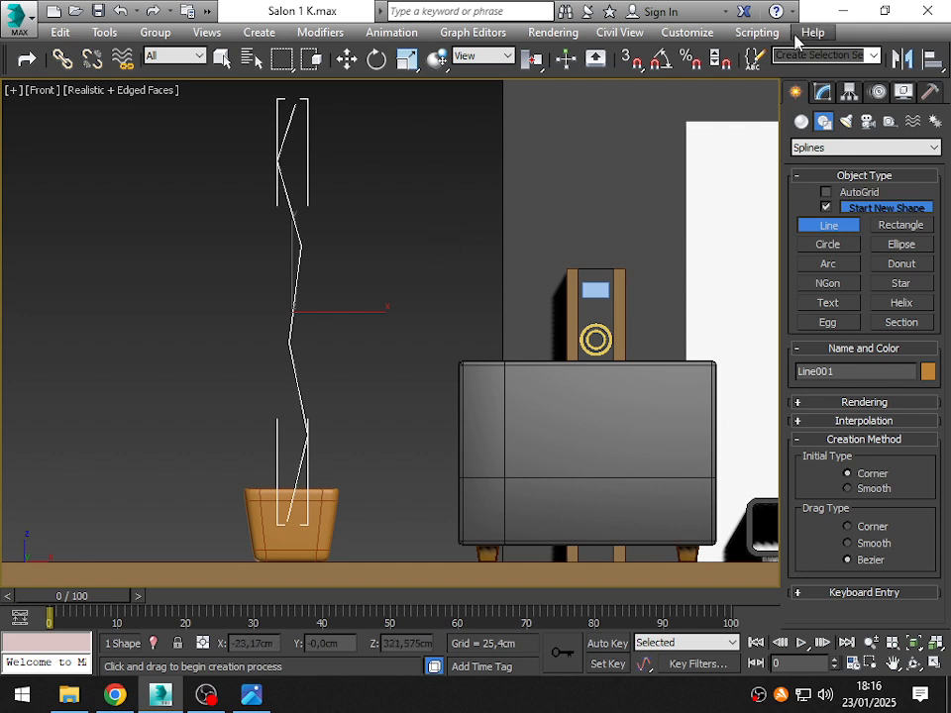
- Move the stem line's third and fifth vertices slightly along X to soften the zigzag, to about -186.97 and -188.18 cm
click(832, 93)
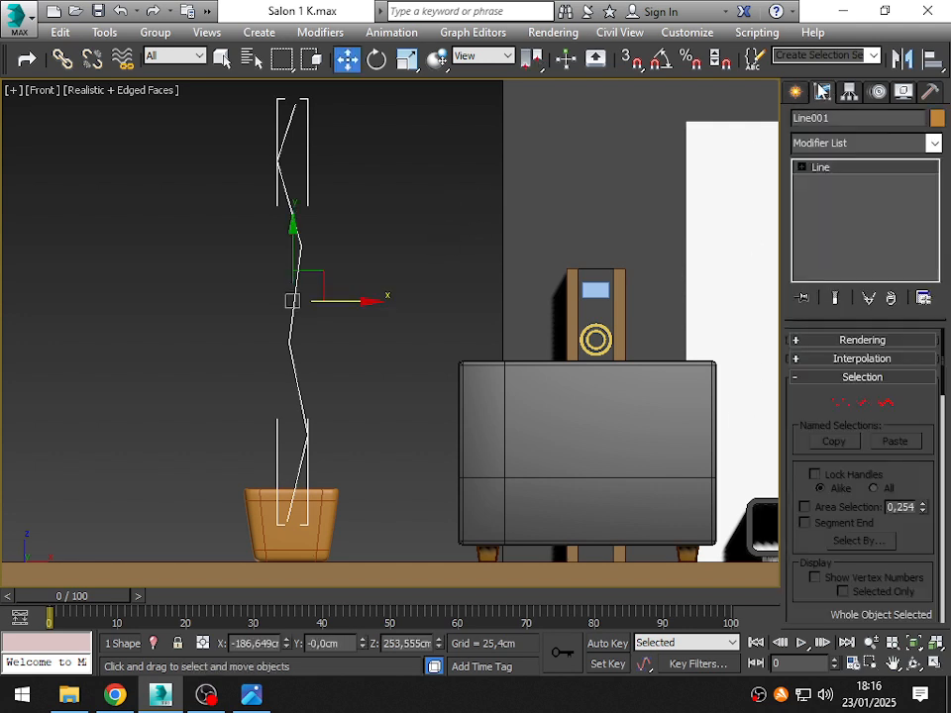
click(840, 402)
click(276, 159)
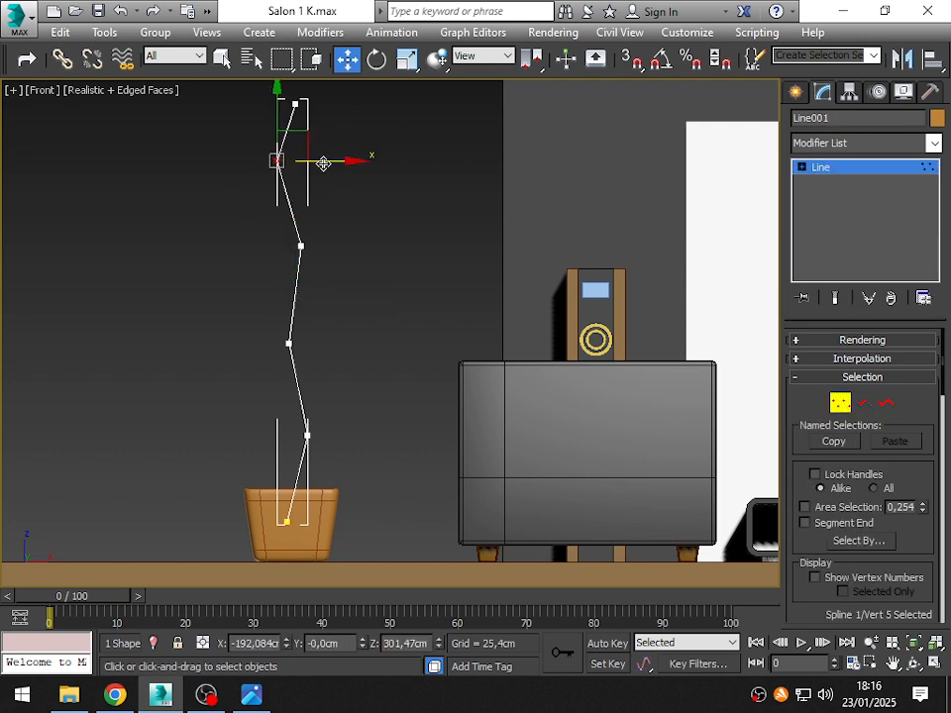
drag(323, 161, 333, 163)
click(288, 344)
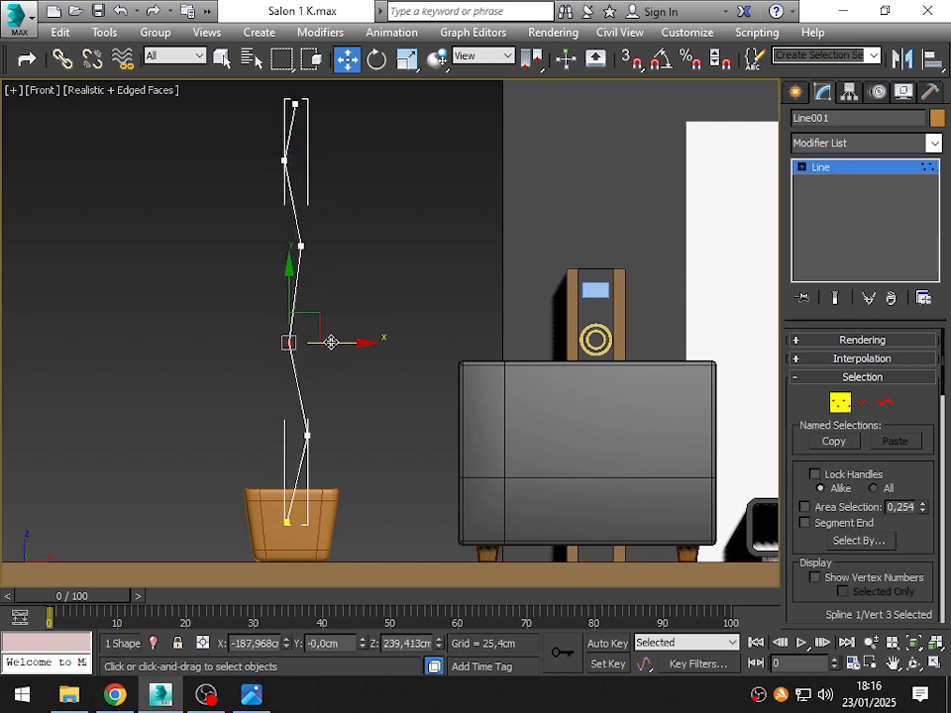
mouse_move(329, 340)
mouse_down()
mouse_move(99, 366)
mouse_move(312, 350)
mouse_move(337, 340)
mouse_up()
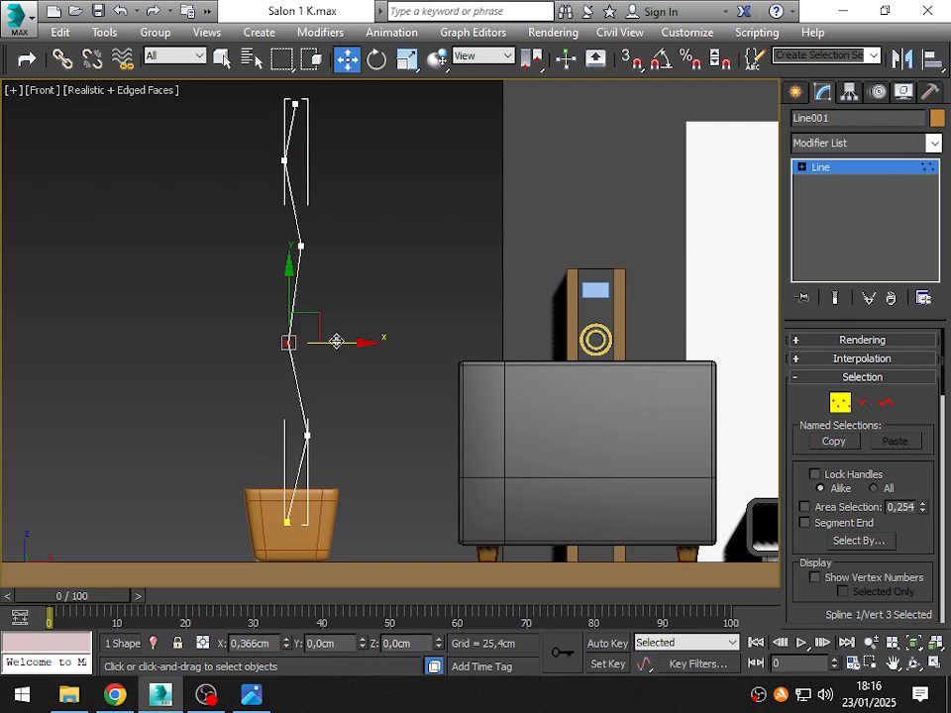
click(284, 161)
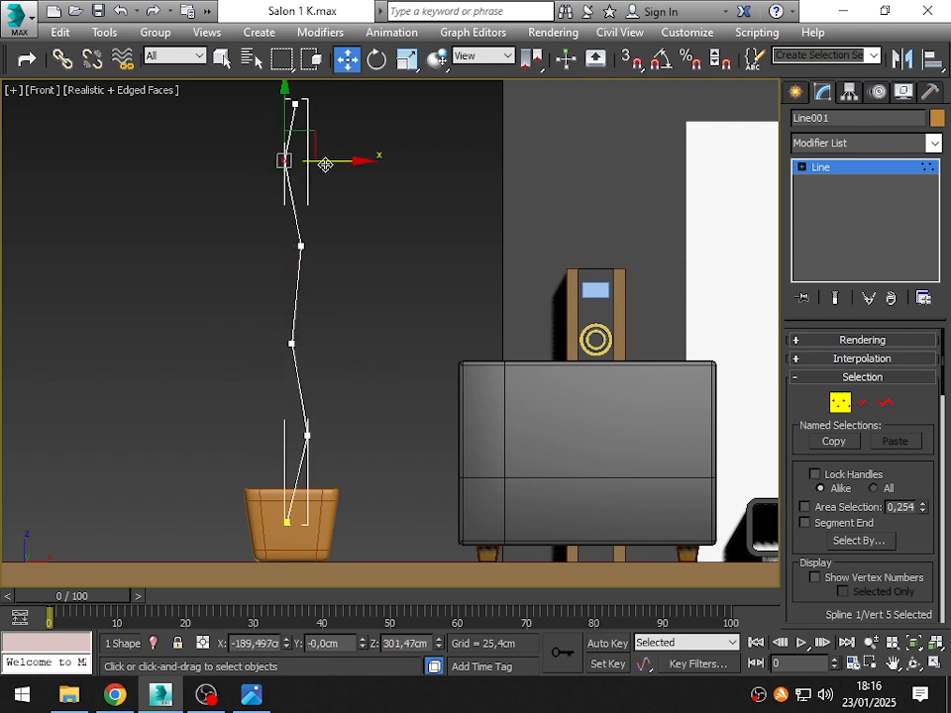
- Delete the topmost segment of the stem line
click(862, 402)
click(291, 131)
key(Delete)
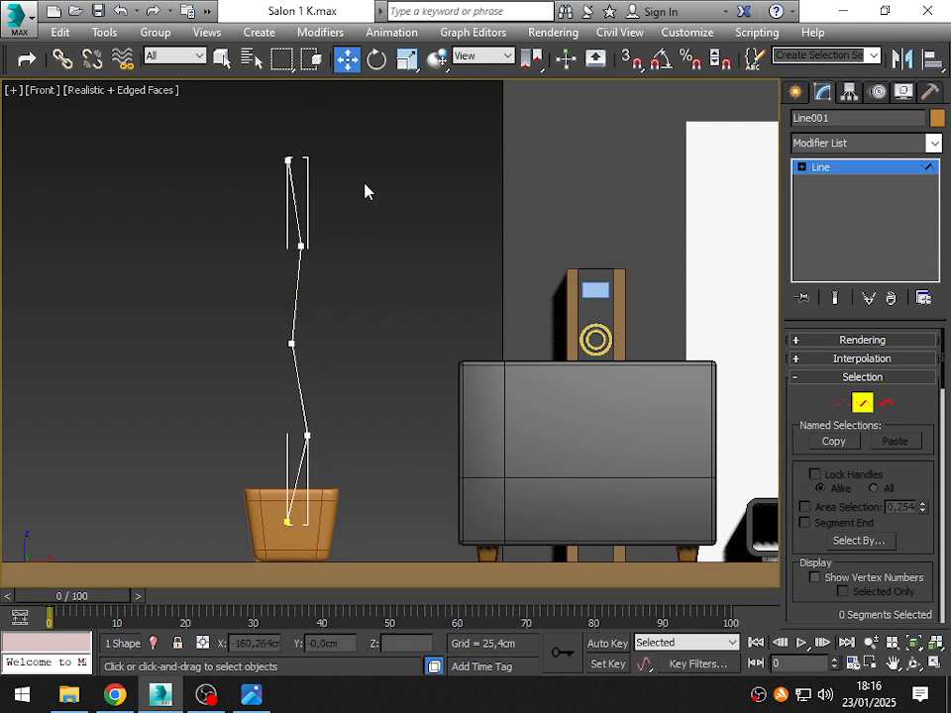
- Check the remaining stem segments one by one from the base upward and return to whole-object selection
click(300, 462)
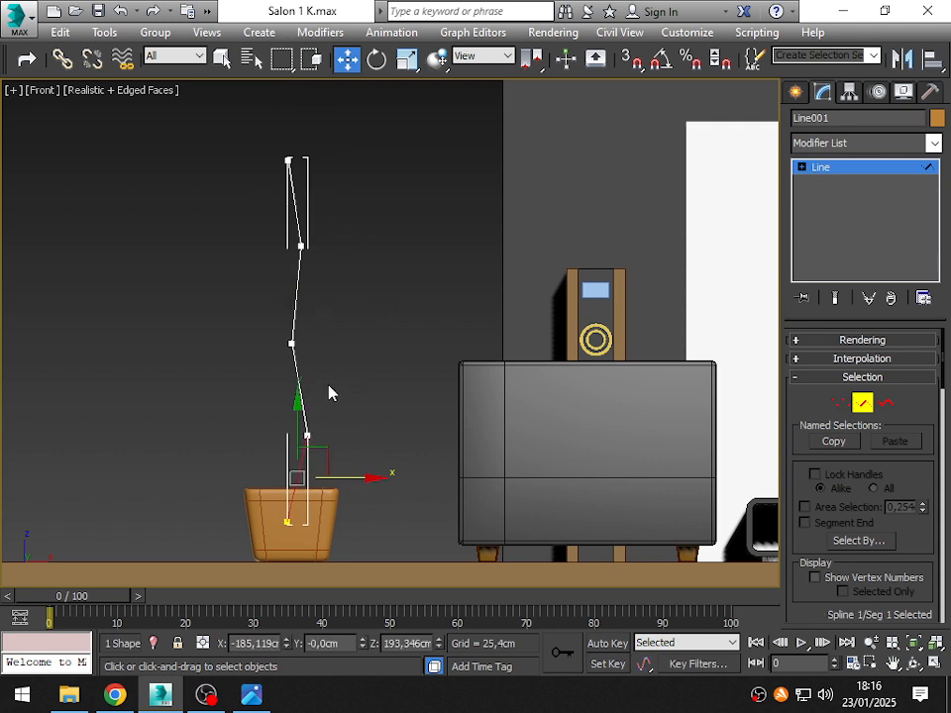
click(298, 376)
click(297, 283)
click(293, 190)
click(403, 238)
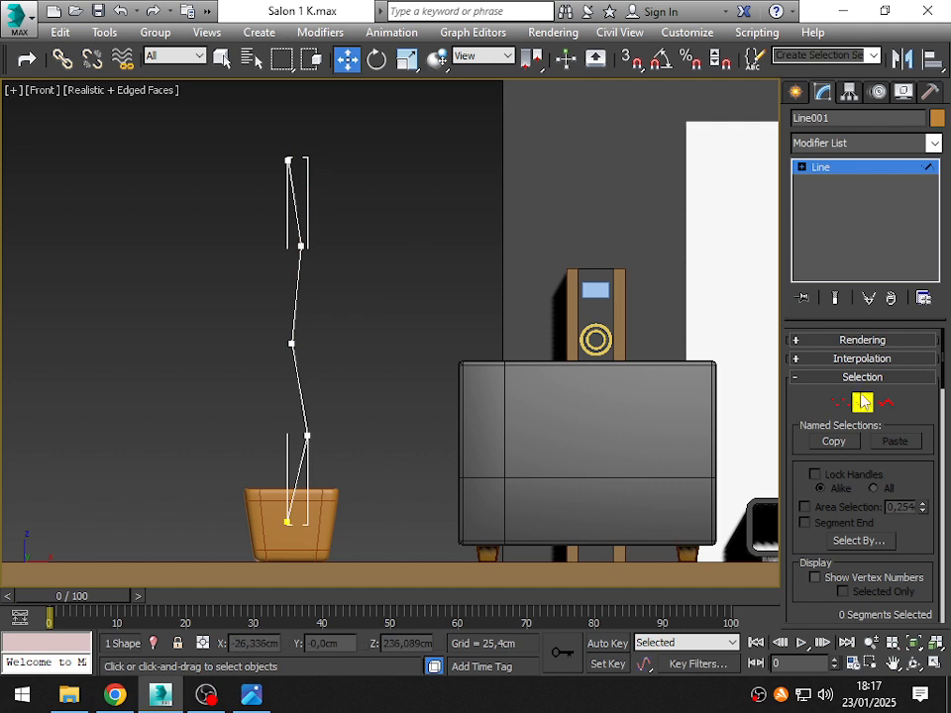
click(863, 403)
middle_drag(334, 370, 334, 375)
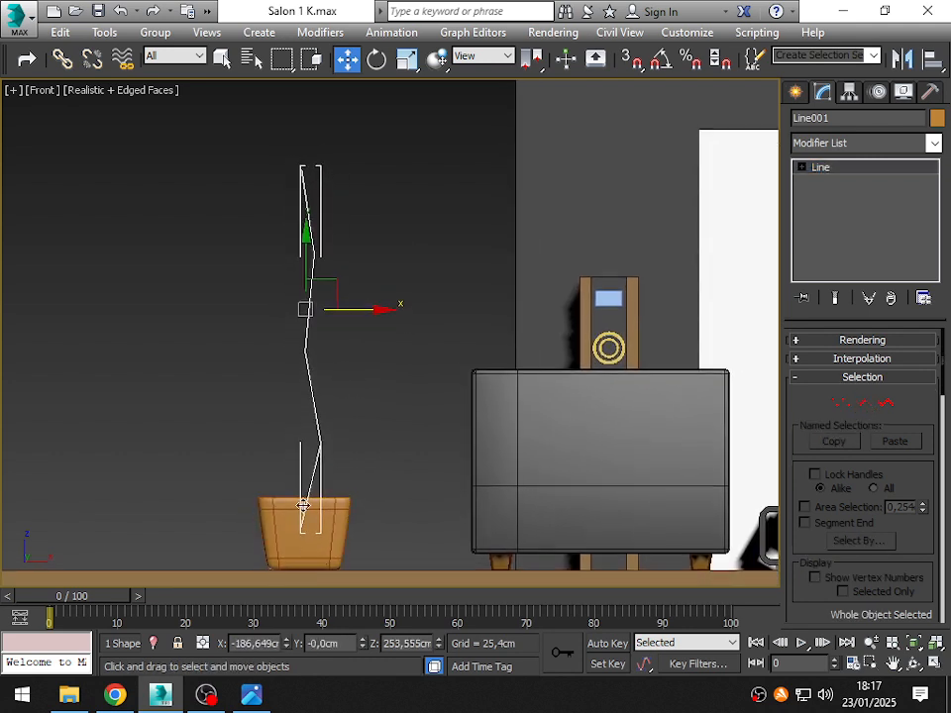
- Make the stem line a solid tube by enabling it in both the renderer and the viewport
scroll(314, 461, up, 3)
scroll(314, 464, down, 5)
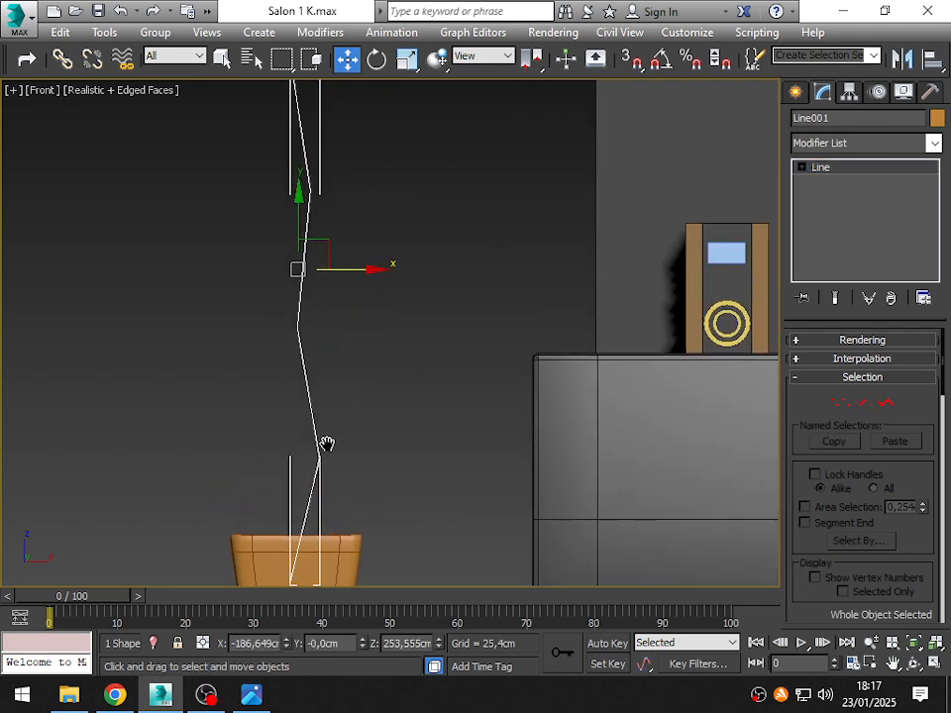
click(845, 342)
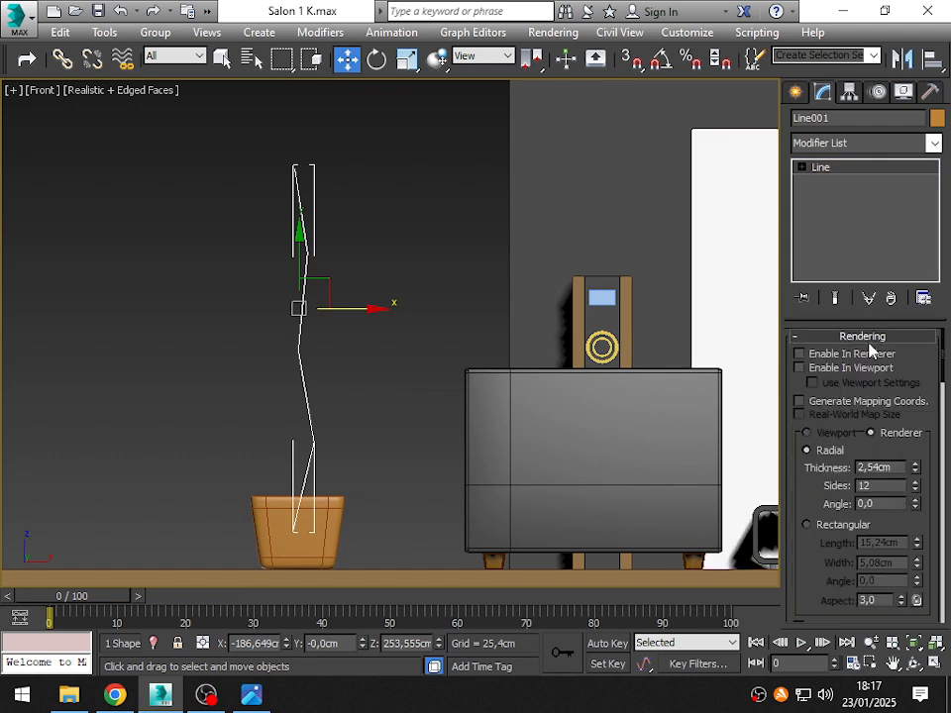
click(817, 356)
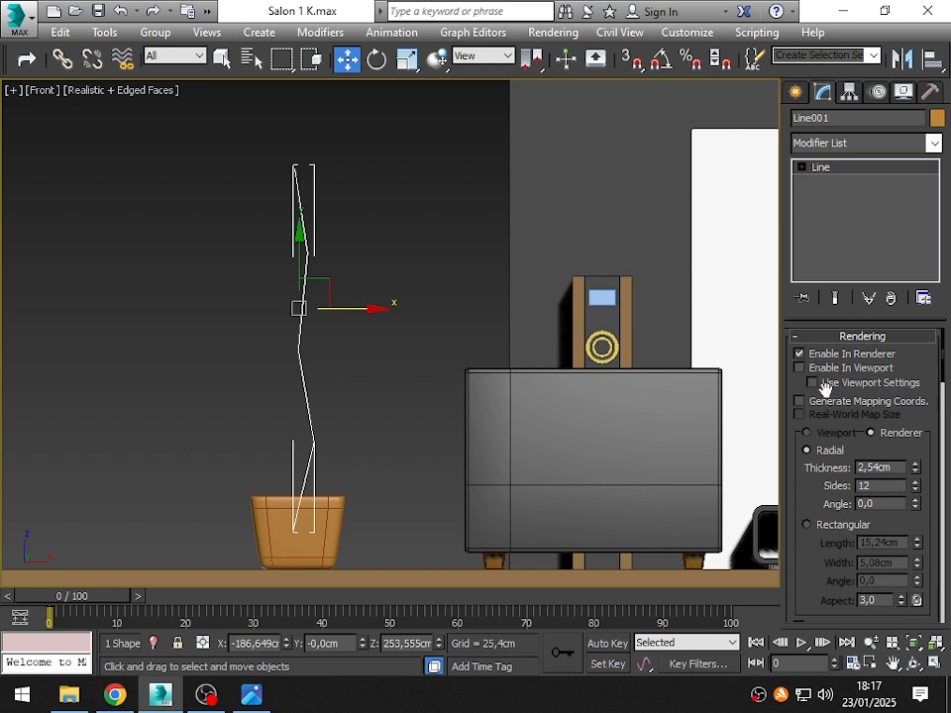
click(823, 369)
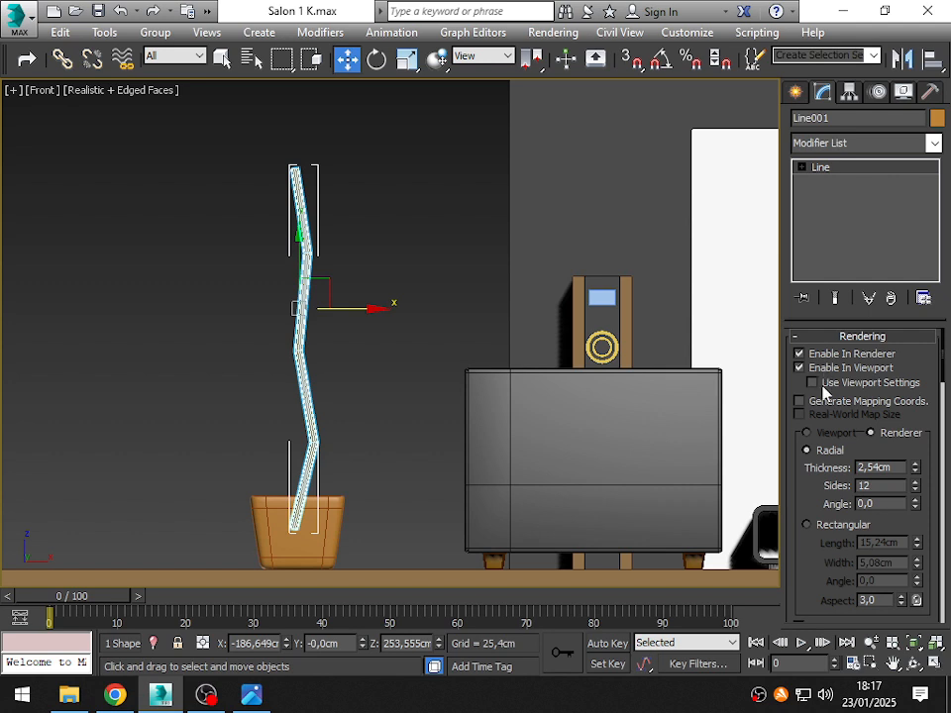
- Set the stem's radial rendering thickness to 1.15 cm
scroll(822, 389, down, 3)
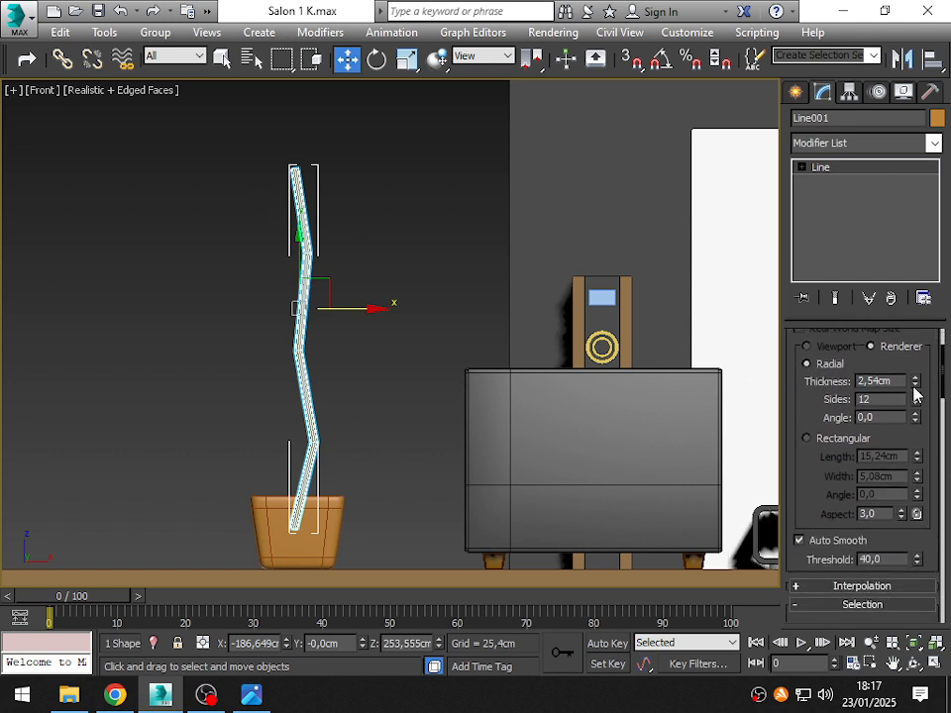
drag(914, 385, 913, 434)
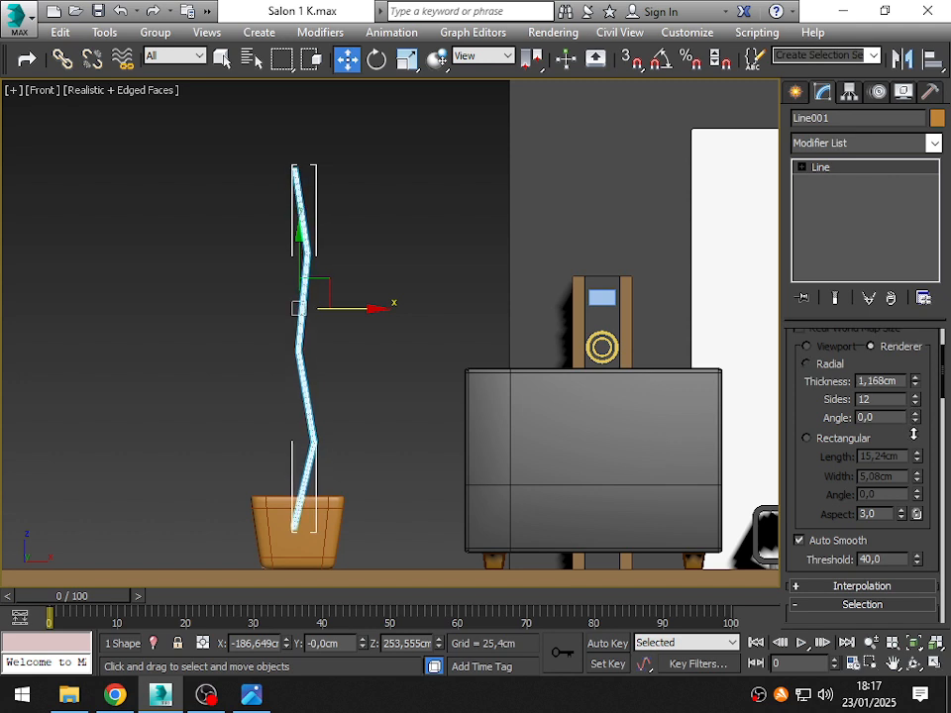
double_click(870, 385)
text(1,1)
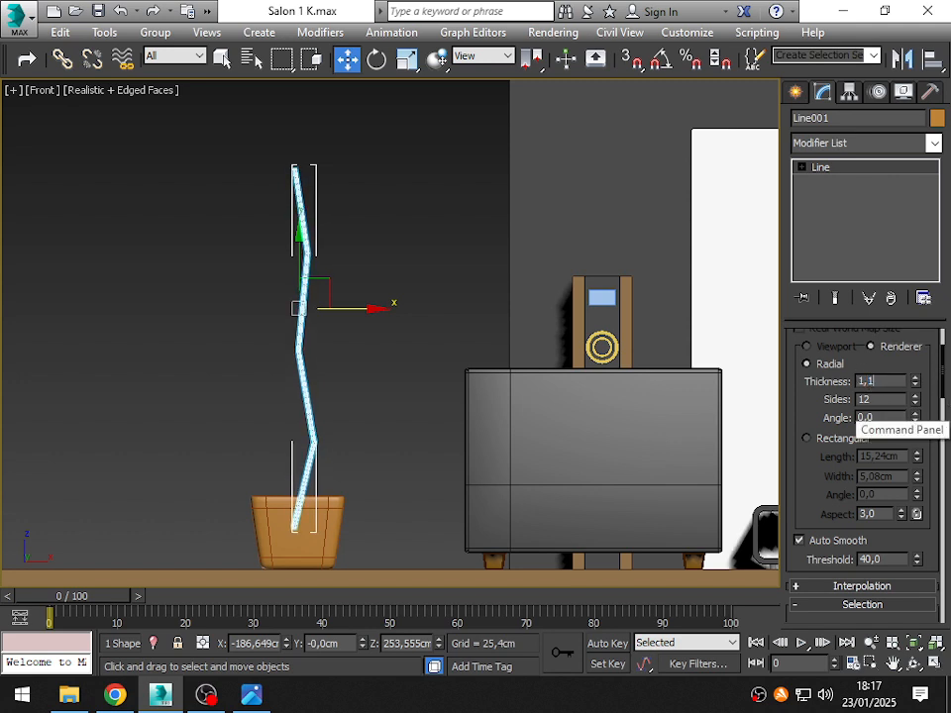
text(5)
key(Return)
middle_drag(336, 303, 269, 277)
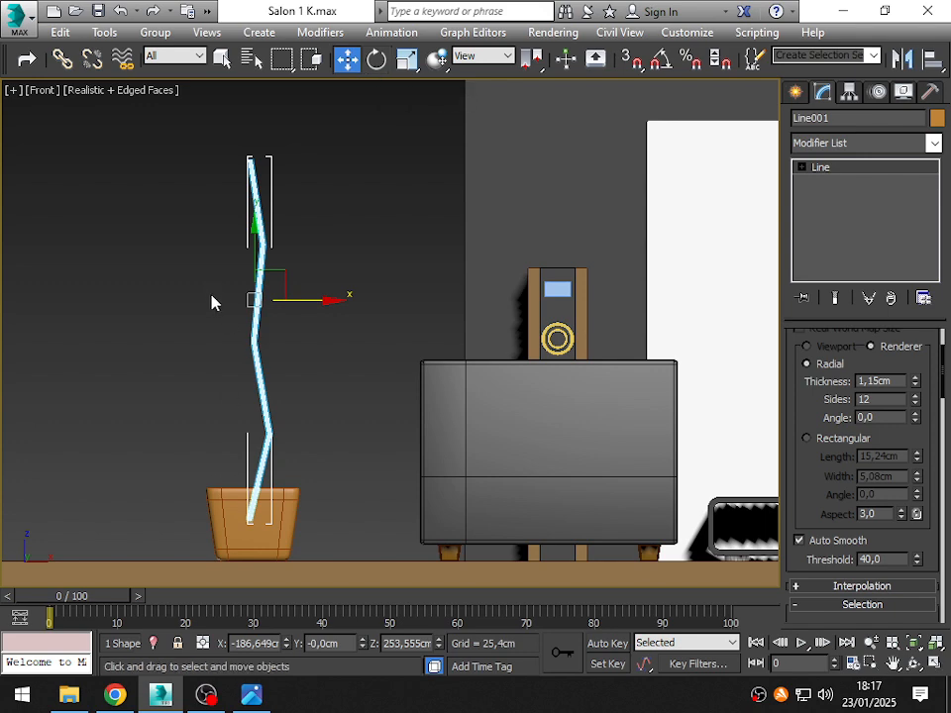
- Rotate-clone the stem 129° about its vertical axis as Copy, making 5 copies
click(377, 60)
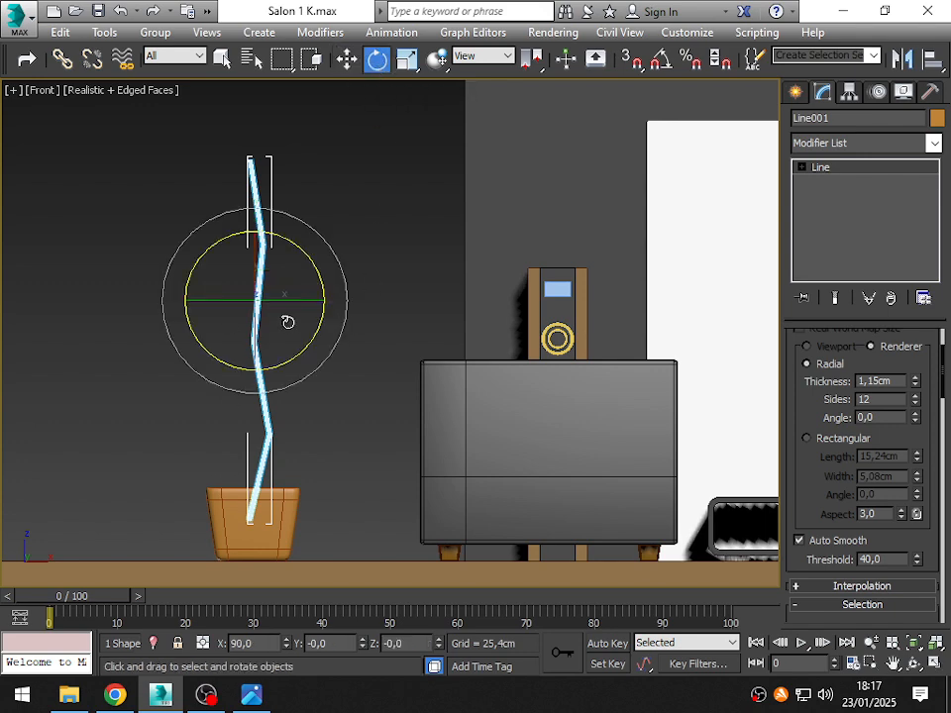
middle_drag(286, 321, 214, 310)
scroll(219, 357, up, 2)
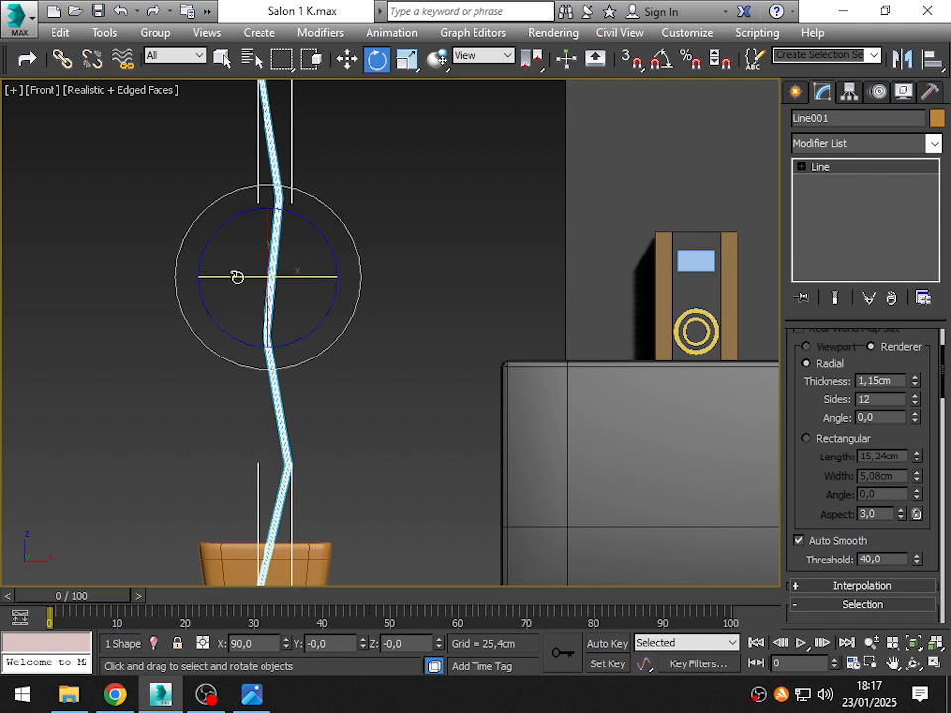
mouse_move(236, 278)
shift+mouse_down()
mouse_move(491, 298)
mouse_move(463, 303)
mouse_move(473, 303)
shift+mouse_up()
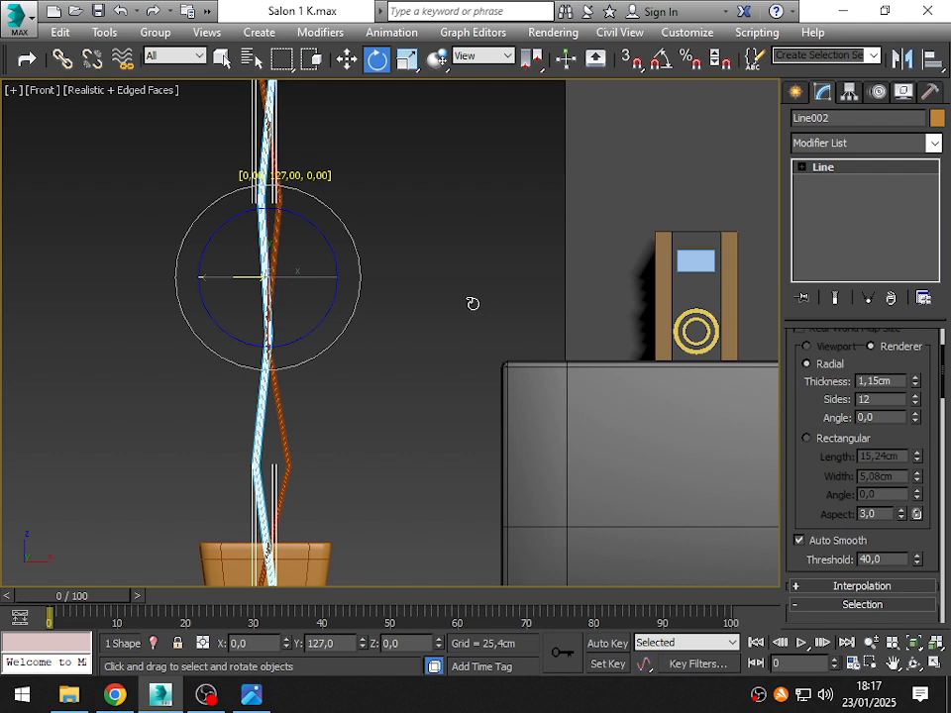
shift+drag(473, 303, 473, 302)
shift+drag(474, 303, 474, 302)
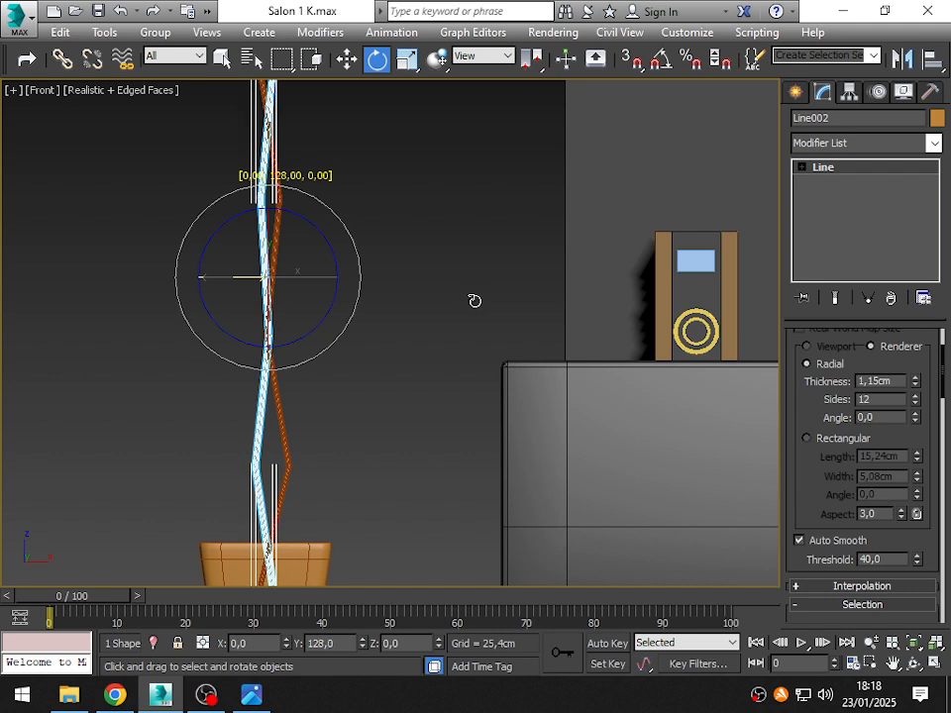
shift+drag(474, 301, 477, 301)
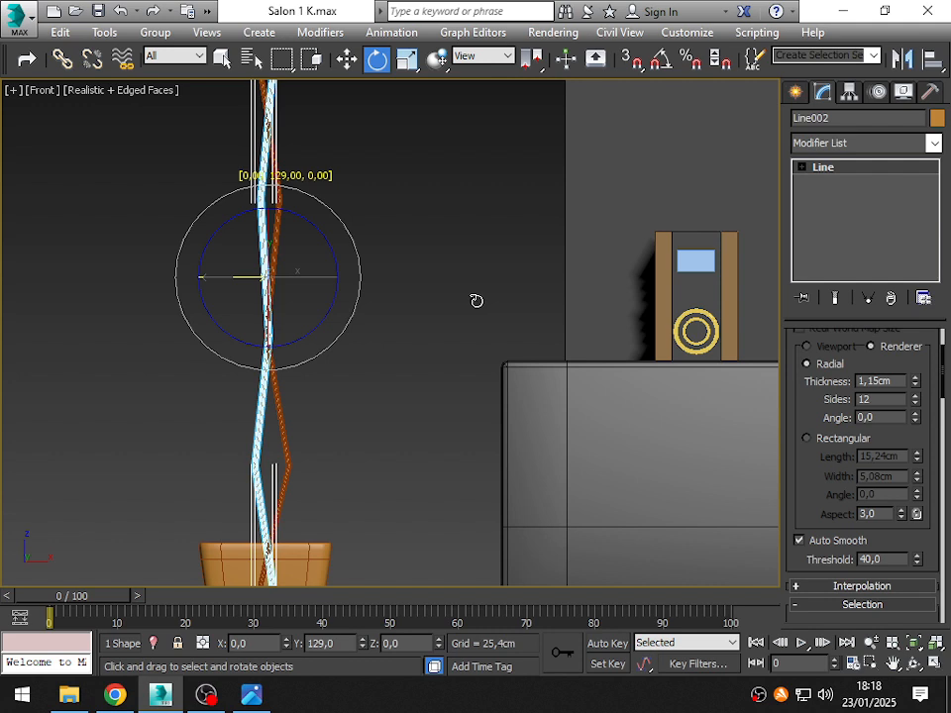
shift+drag(477, 300, 476, 302)
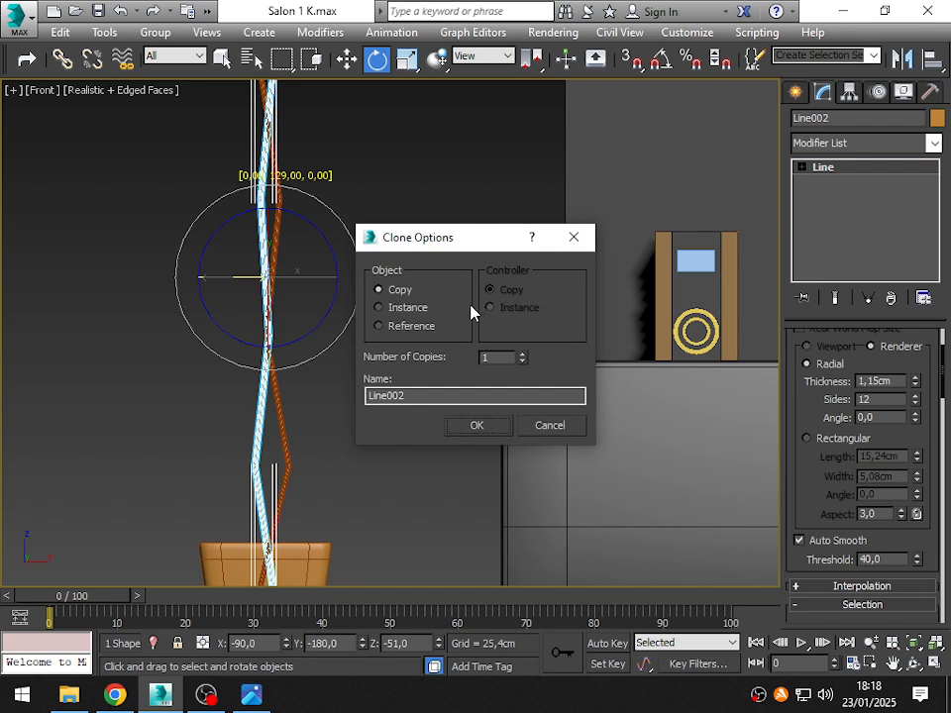
text(5)
click(476, 426)
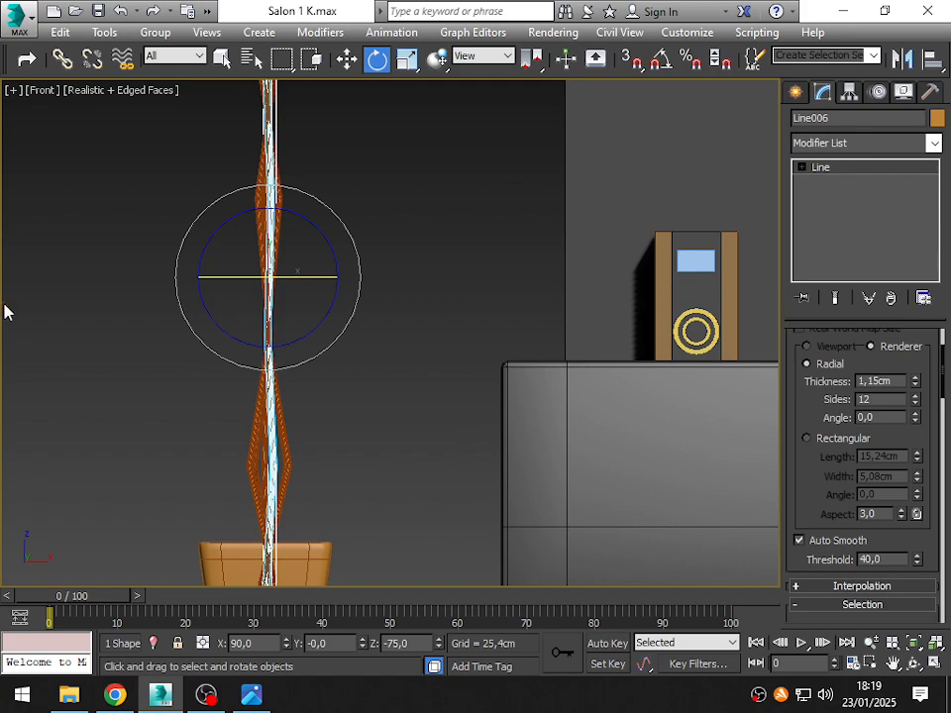
- In the perspective view, select all six stems and move them a short way along Y toward the planter
key(p)
alt+middle_drag(174, 323, 448, 381)
scroll(447, 381, down, 5)
alt+middle_drag(396, 351, 364, 333)
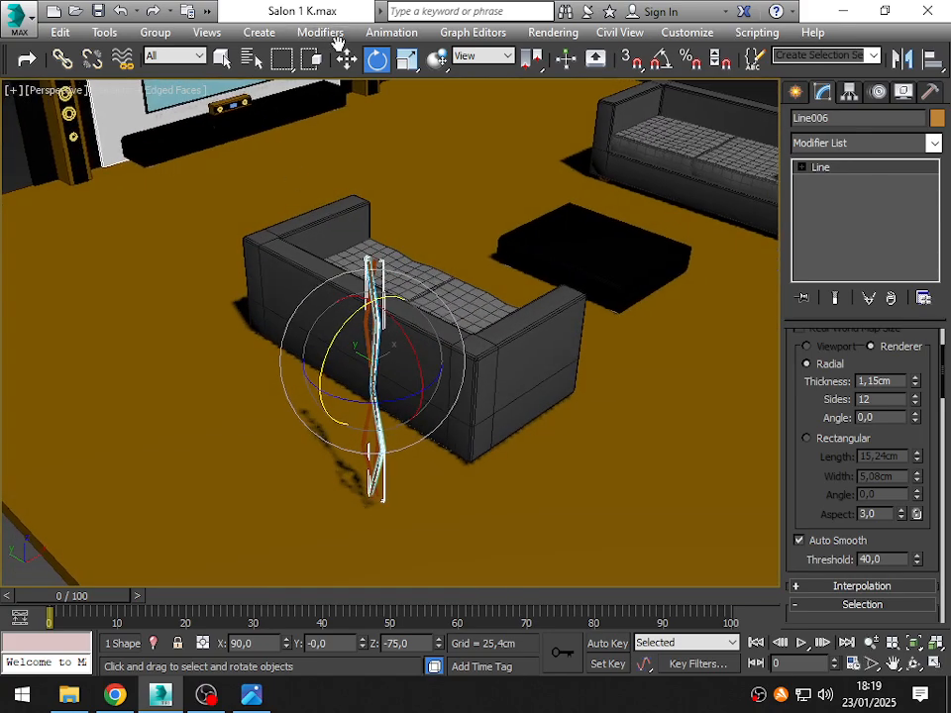
click(345, 60)
alt+middle_drag(427, 416, 396, 424)
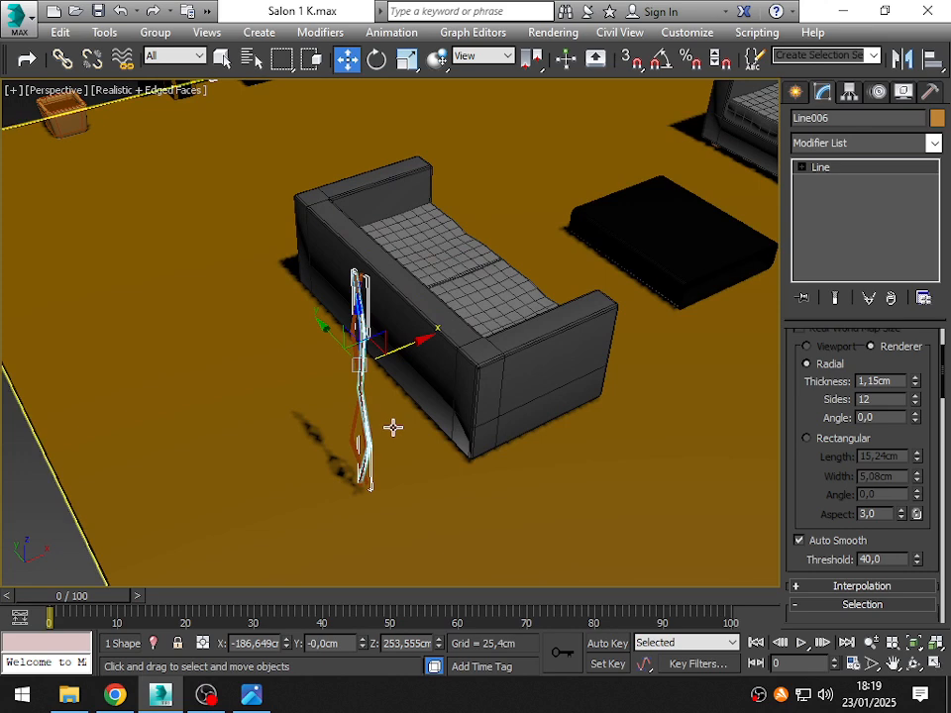
key(F3)
drag(366, 465, 392, 416)
key(F3)
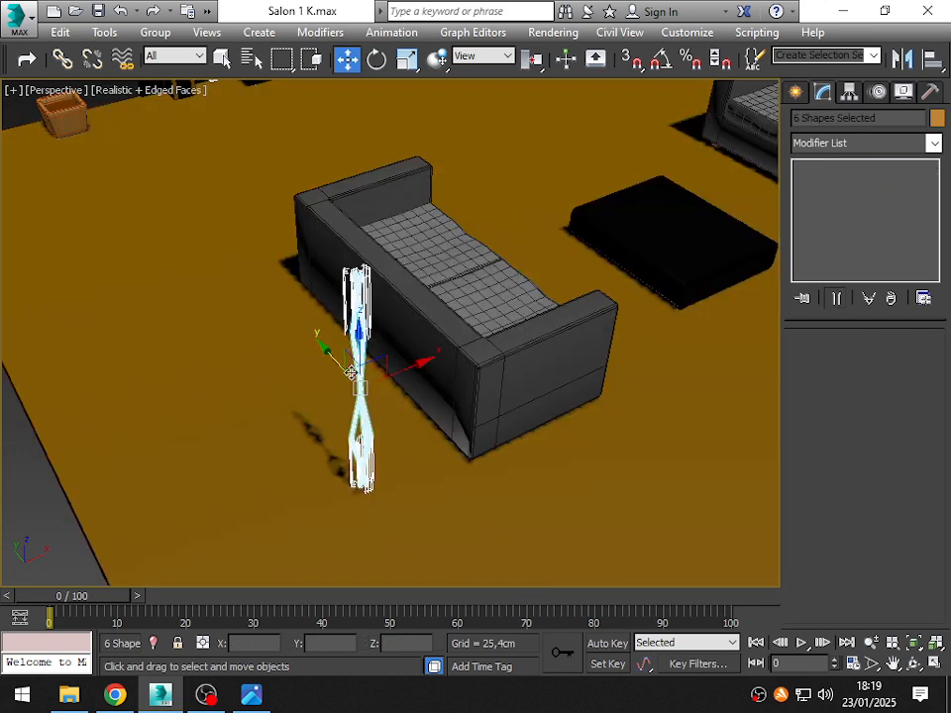
drag(331, 362, 226, 341)
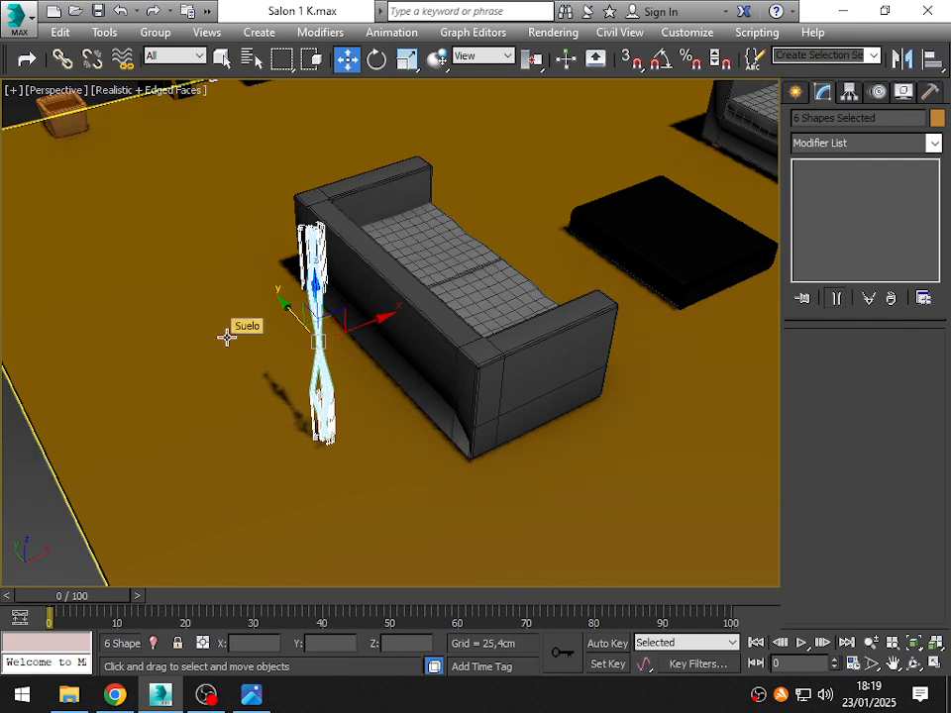
- Reselect the six stems and move them about 430.1 cm further along Y into the planter
key(F3)
click(185, 450)
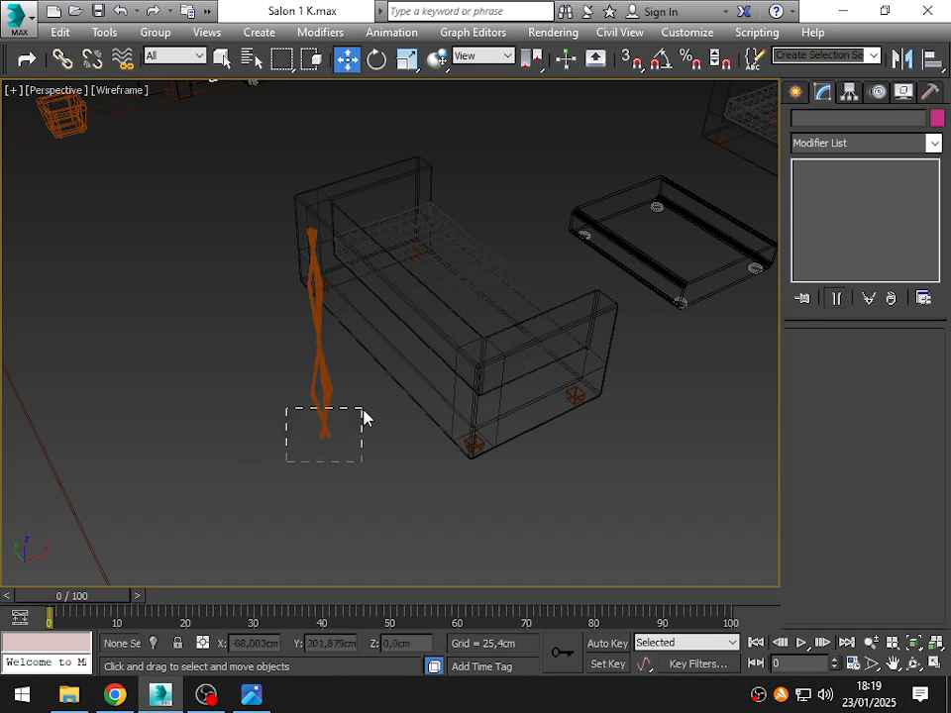
drag(362, 409, 363, 414)
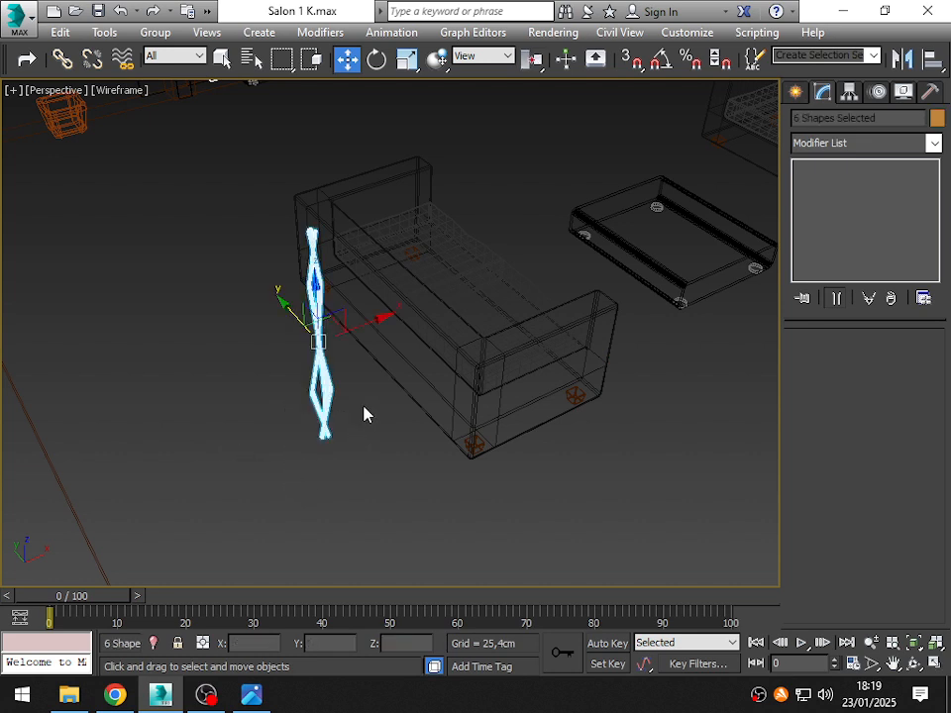
key(F3)
drag(320, 337, 45, 74)
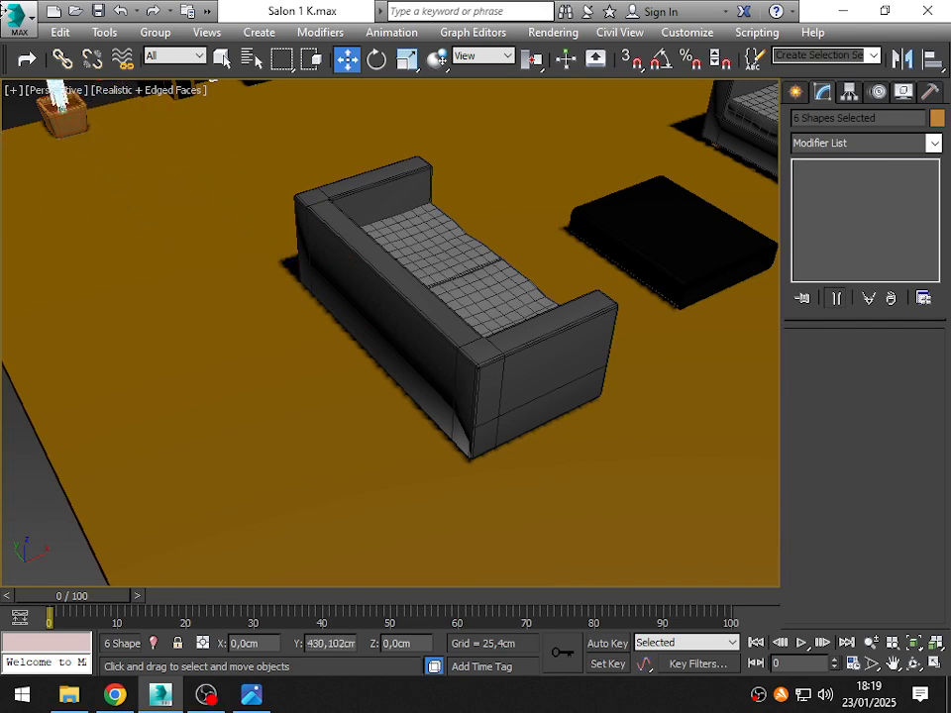
- Break up the stem bundle by moving two stems individually to separate spots near the edges of the soil
key(z)
alt+middle_drag(228, 229, 251, 283)
scroll(253, 283, up, 2)
drag(260, 212, 295, 230)
alt+middle_drag(311, 338, 337, 352)
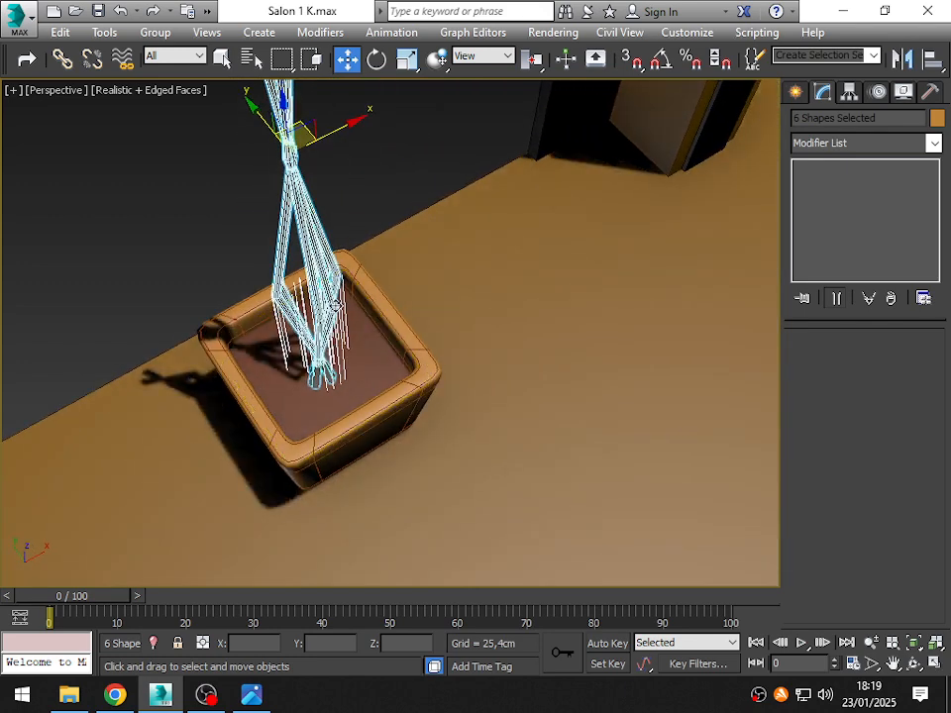
scroll(382, 315, up, 2)
click(40, 256)
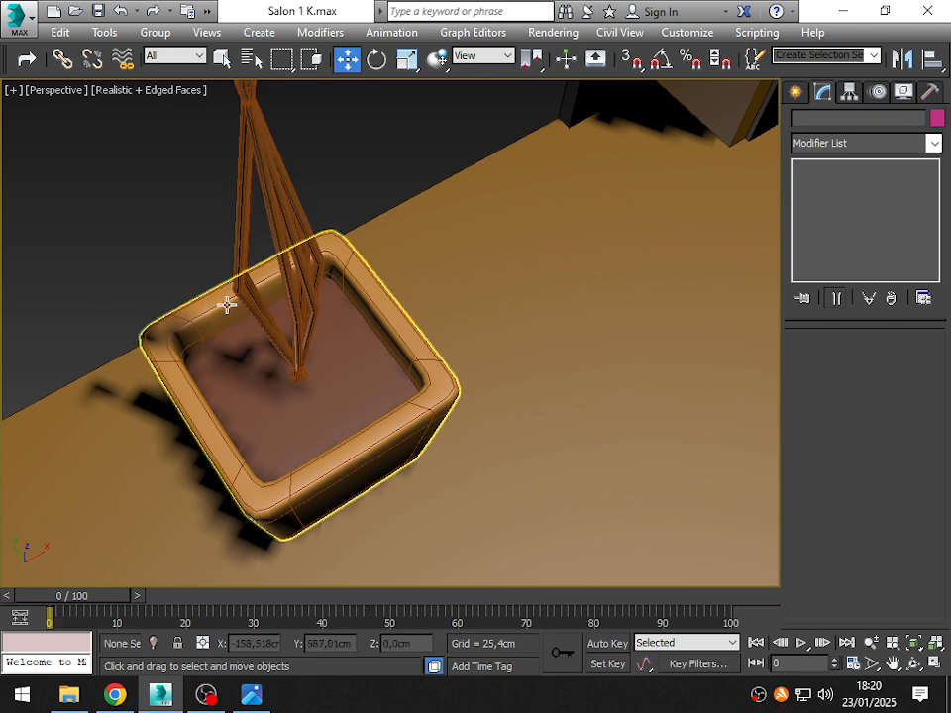
click(259, 340)
scroll(266, 397, down, 1)
middle_drag(267, 397, 294, 432)
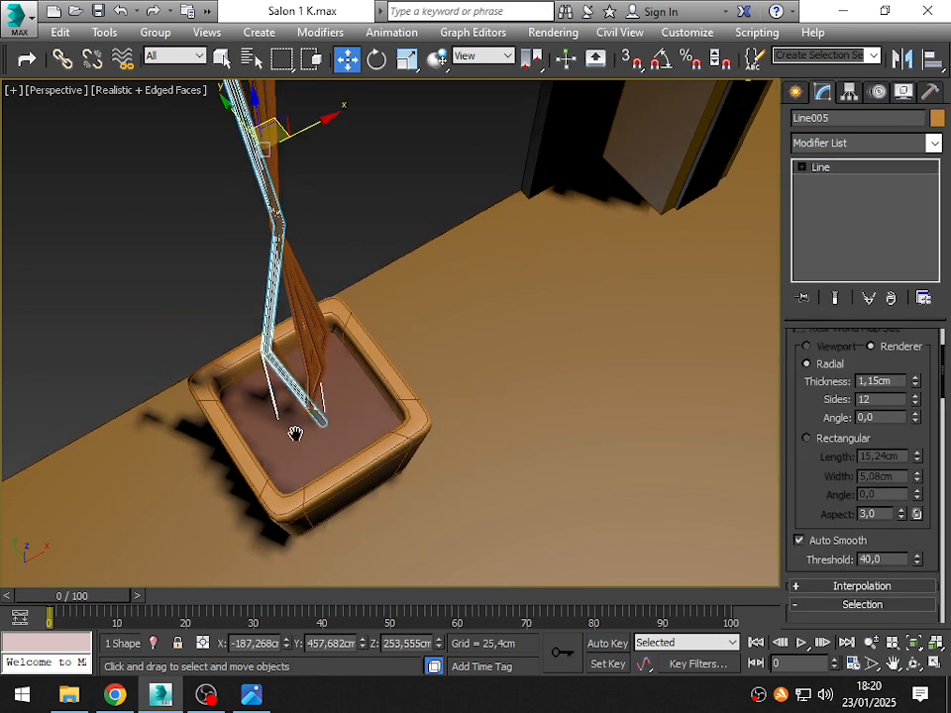
drag(280, 135, 245, 204)
drag(310, 385, 361, 399)
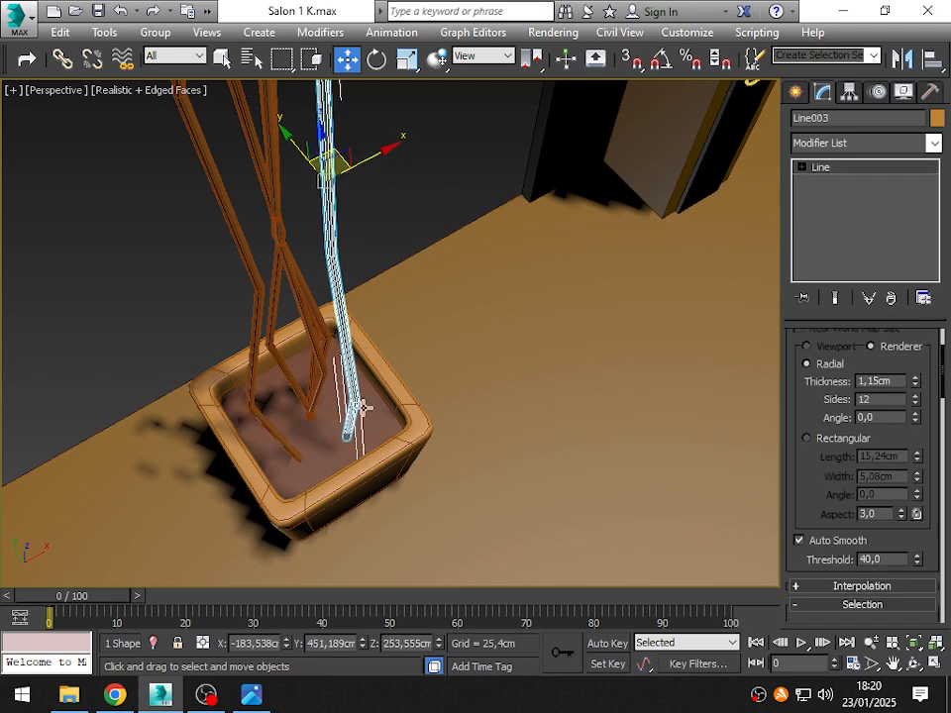
- Spread more of the bundled stems over the soil, moving them individually toward the back of the planter
drag(249, 350, 244, 343)
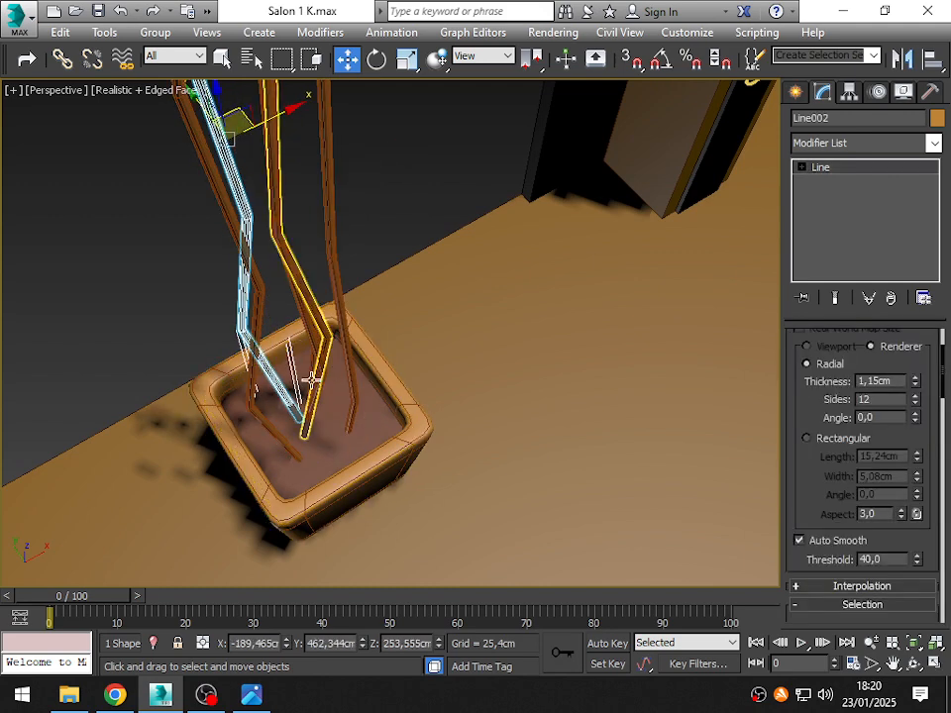
drag(312, 382, 306, 341)
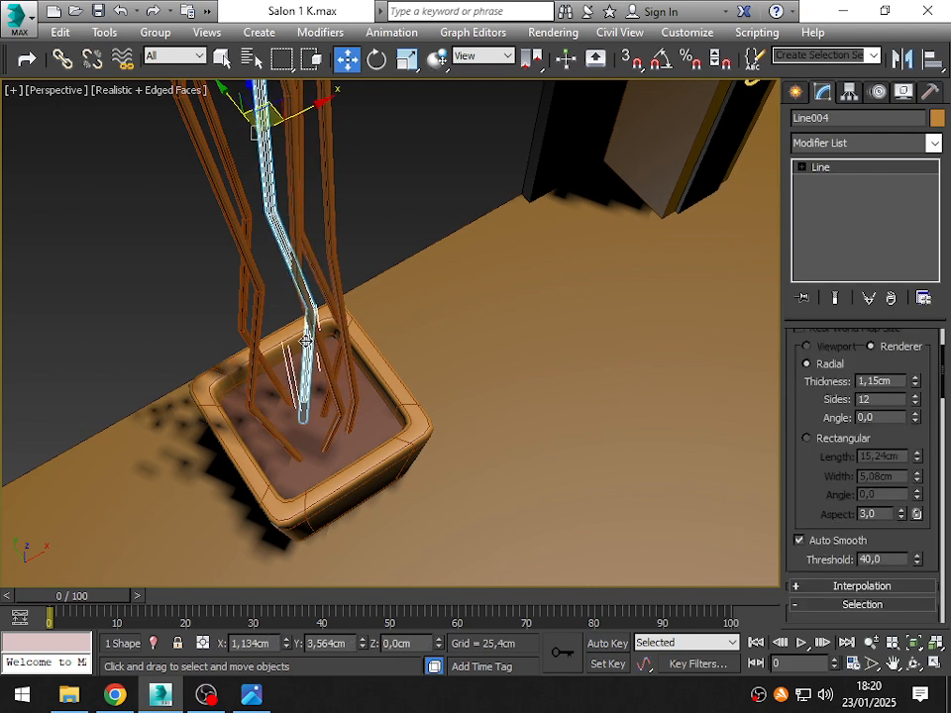
click(154, 314)
mouse_move(182, 361)
alt+middle_down()
mouse_move(276, 387)
mouse_move(240, 308)
mouse_move(300, 313)
mouse_move(159, 312)
mouse_move(142, 327)
mouse_move(190, 355)
alt+middle_up()
mouse_move(307, 471)
mouse_down()
mouse_move(322, 475)
mouse_move(310, 481)
mouse_up()
drag(327, 410, 353, 399)
- Fine-tune the stem spacing, placing one at about X -192.4, Y 448.7 cm and another at X -195.1, Y 453.8 cm
alt+middle_drag(229, 459, 327, 363)
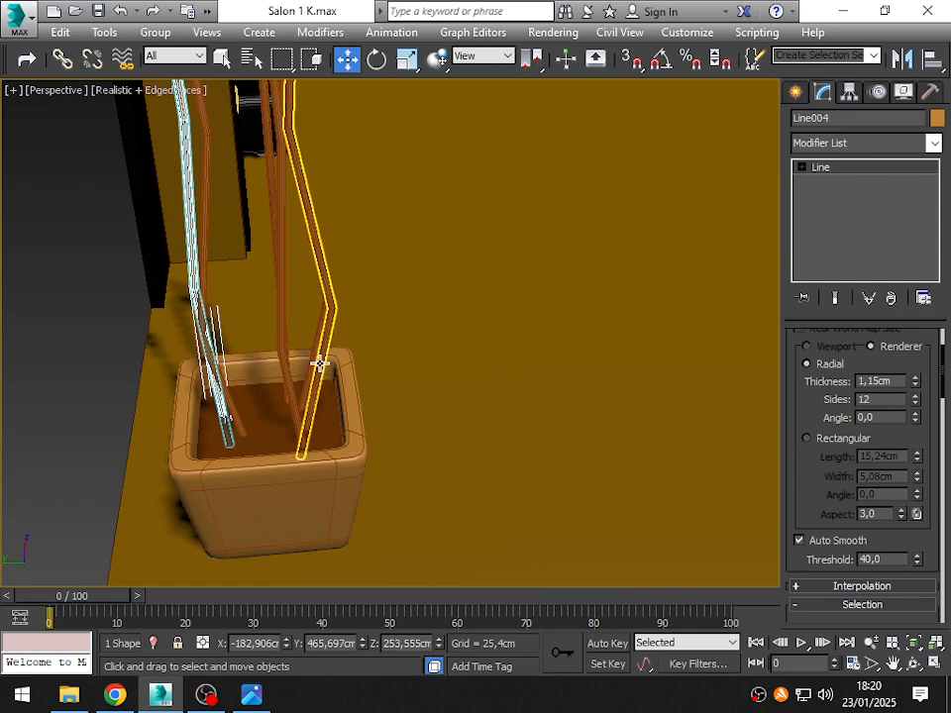
drag(317, 365, 333, 374)
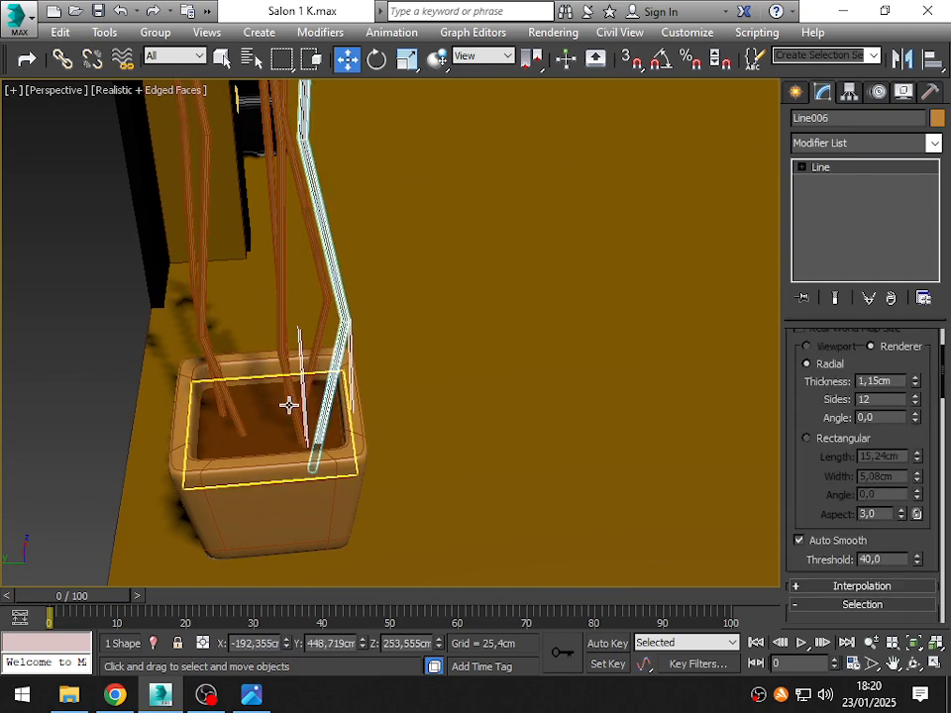
drag(281, 408, 284, 416)
alt+middle_drag(284, 416, 166, 282)
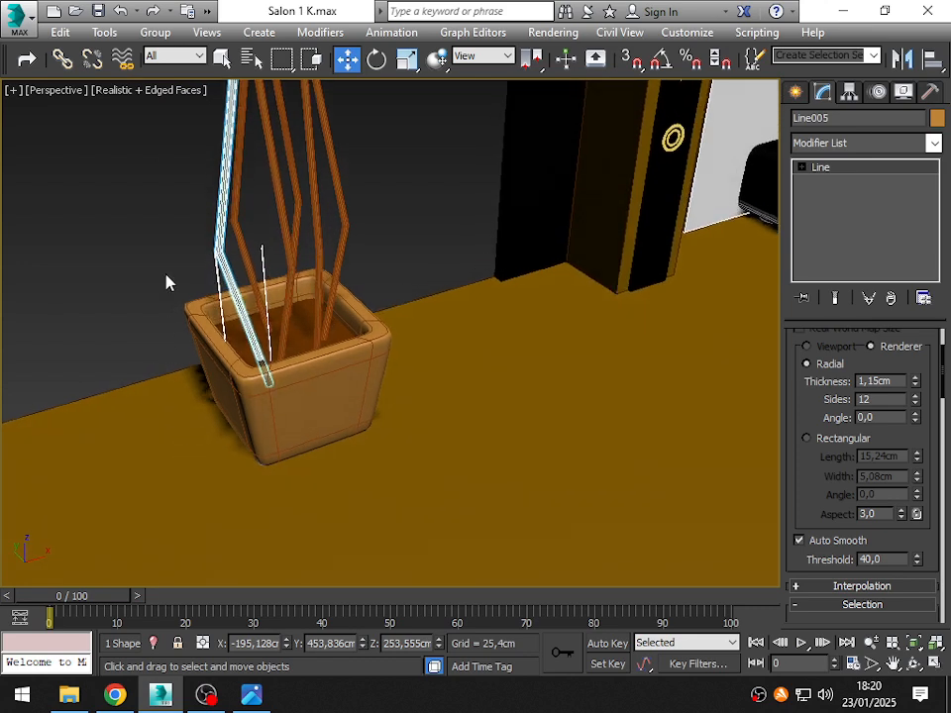
click(166, 282)
- Switch the perspective view to Shaded without edged faces and inspect how the stems stand in the planter
middle_drag(208, 352, 232, 425)
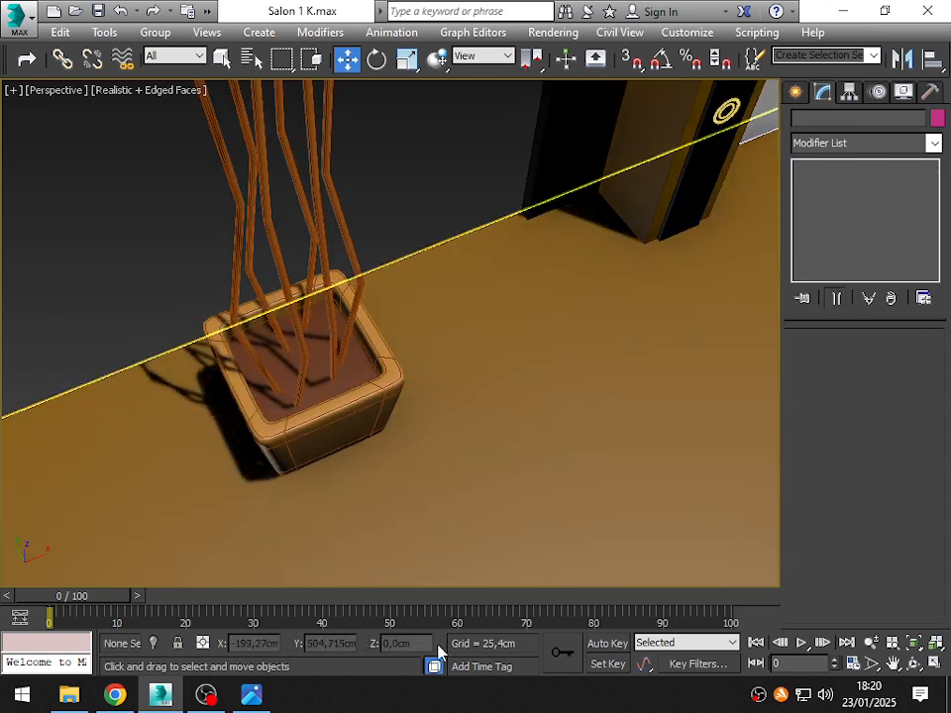
click(129, 89)
click(161, 132)
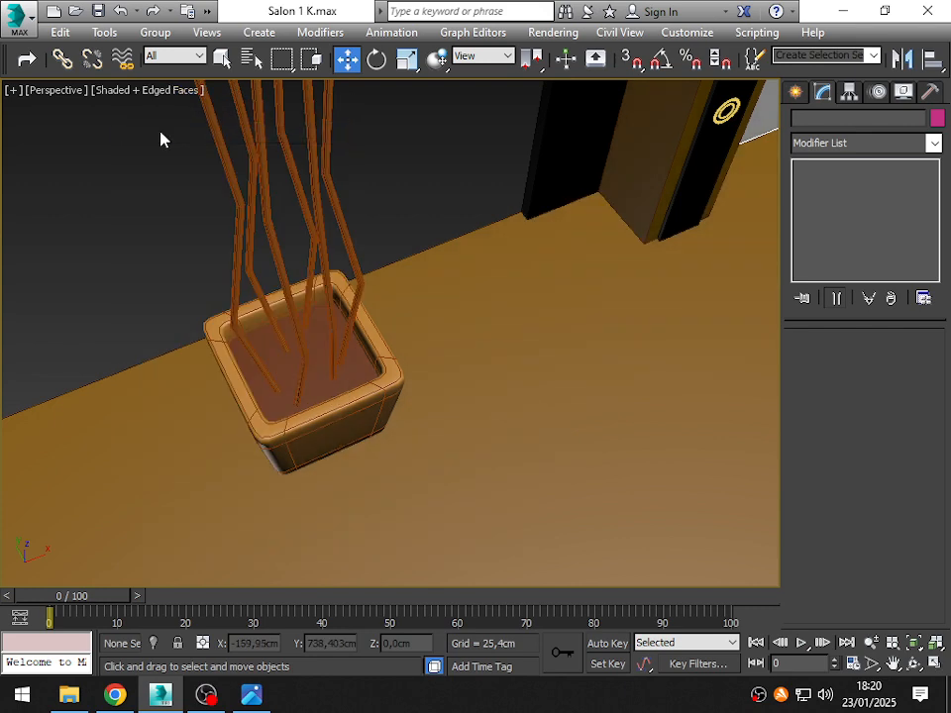
click(159, 90)
click(219, 173)
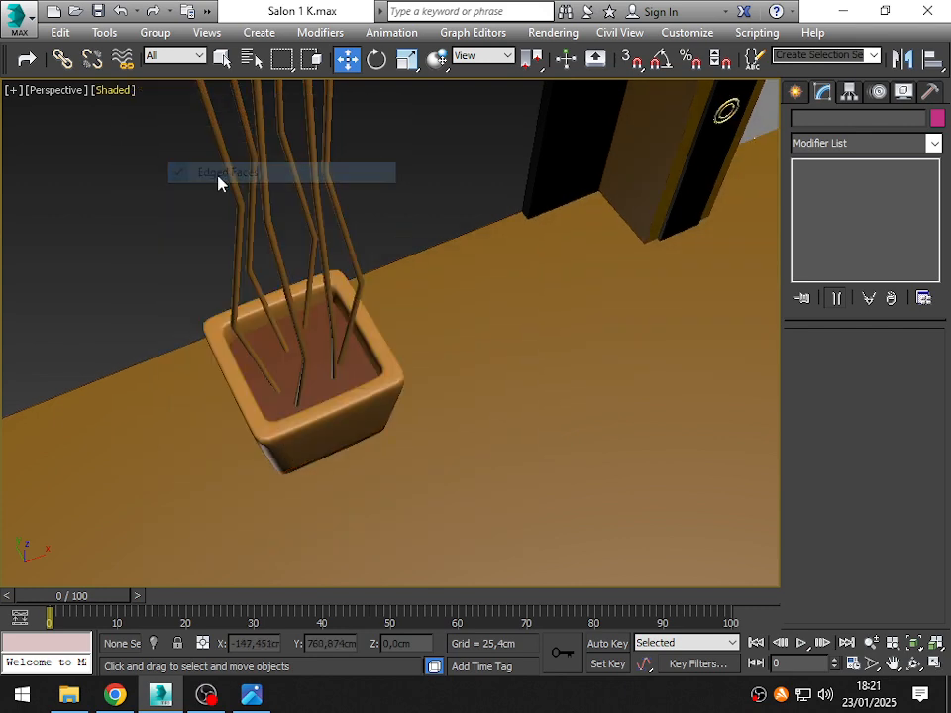
middle_drag(299, 286, 298, 271)
scroll(366, 323, up, 2)
middle_drag(417, 160, 442, 156)
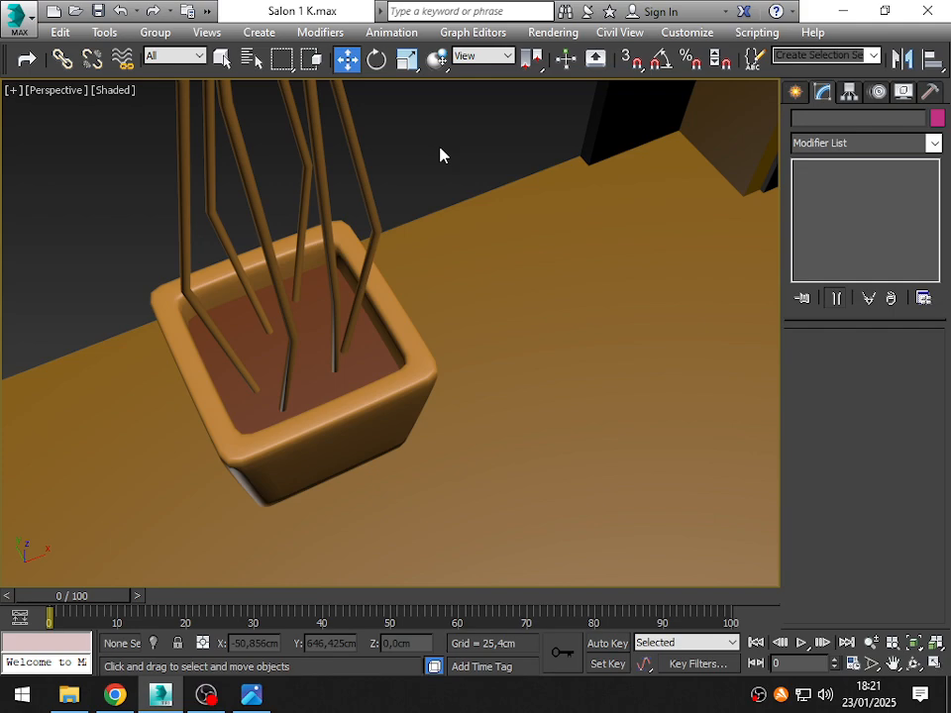
alt+middle_drag(355, 366, 182, 284)
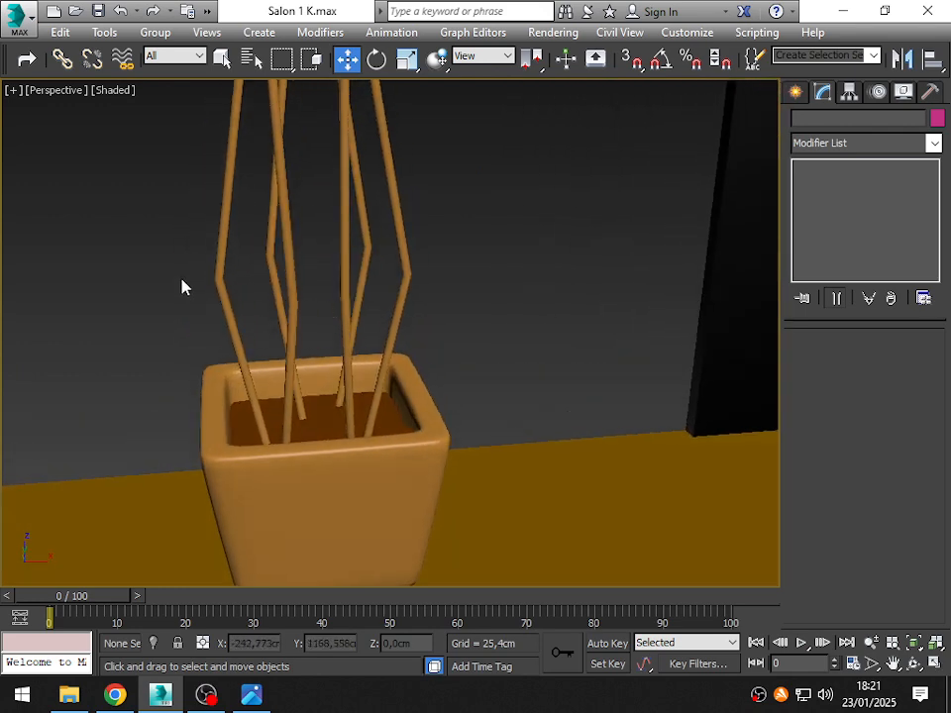
- Edit the vertices of the leftmost stem and move its lowest bend inward along X to about -196.3 cm
click(222, 254)
click(222, 255)
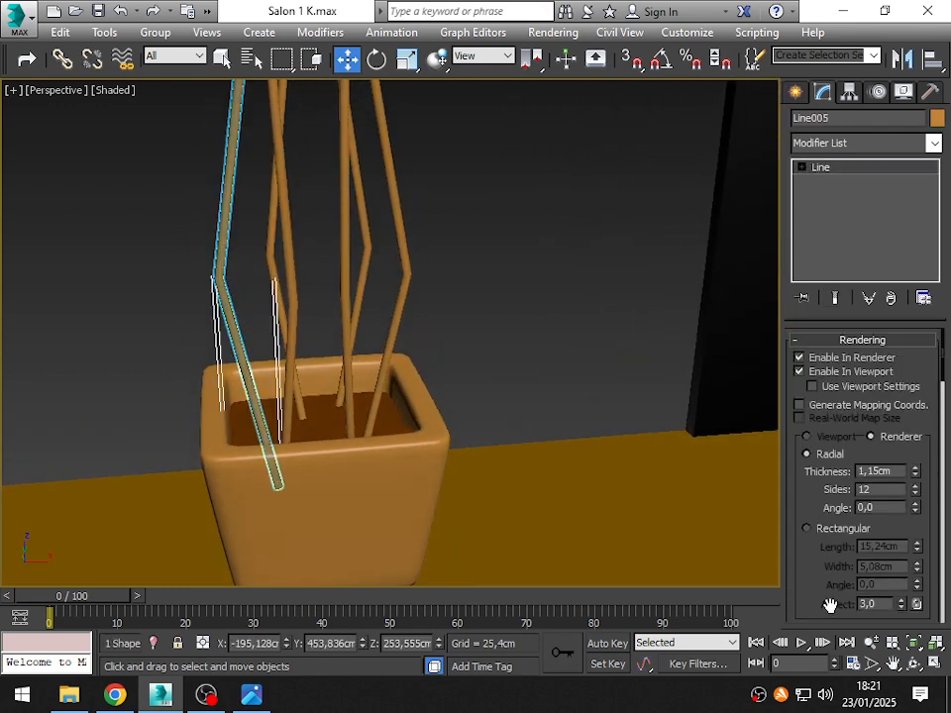
click(830, 341)
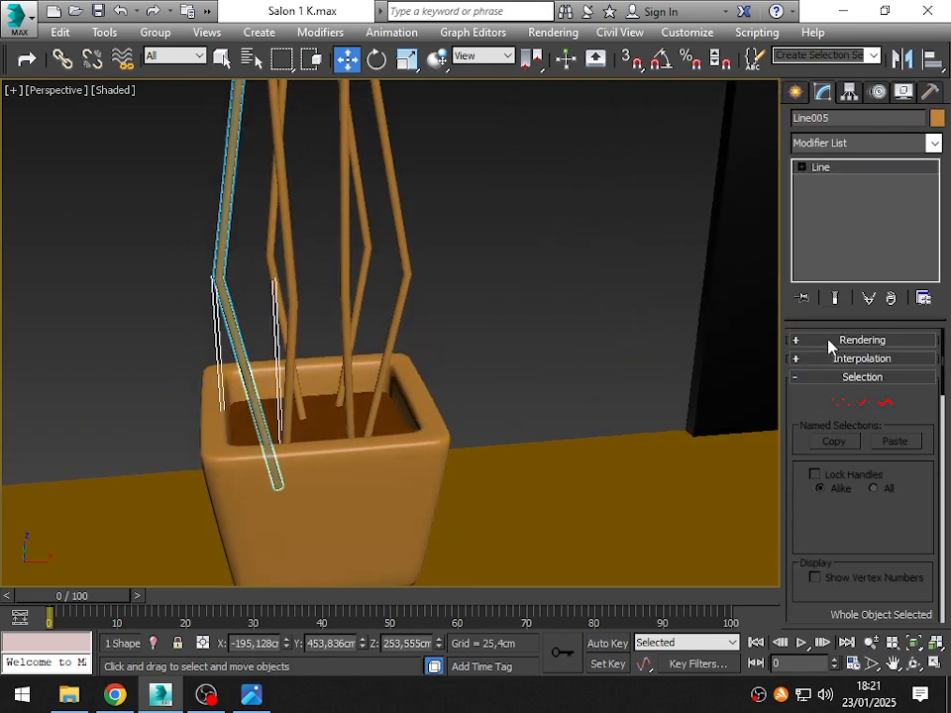
click(839, 402)
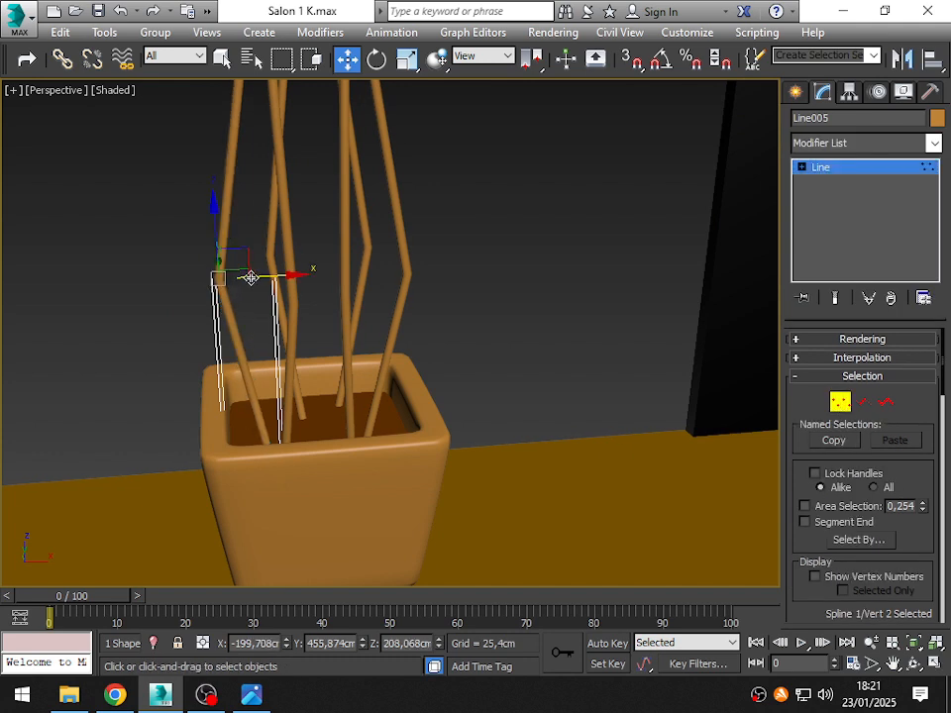
drag(251, 278, 277, 276)
- Shift the same stem's middle bend to about X -195.8 cm and nudge the bend above it sideways
middle_drag(295, 197, 288, 418)
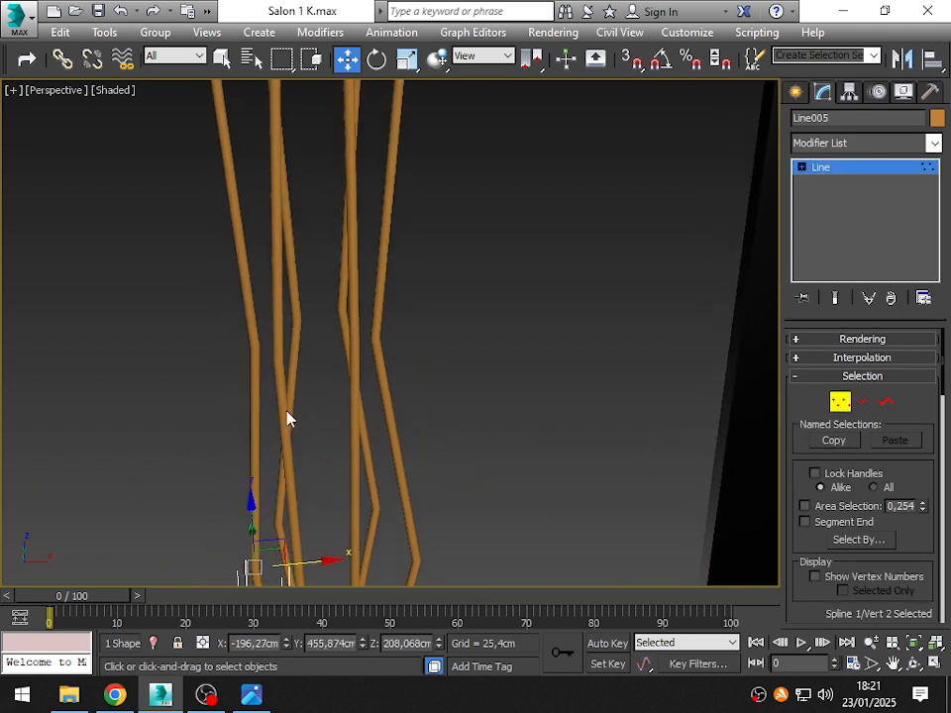
click(254, 348)
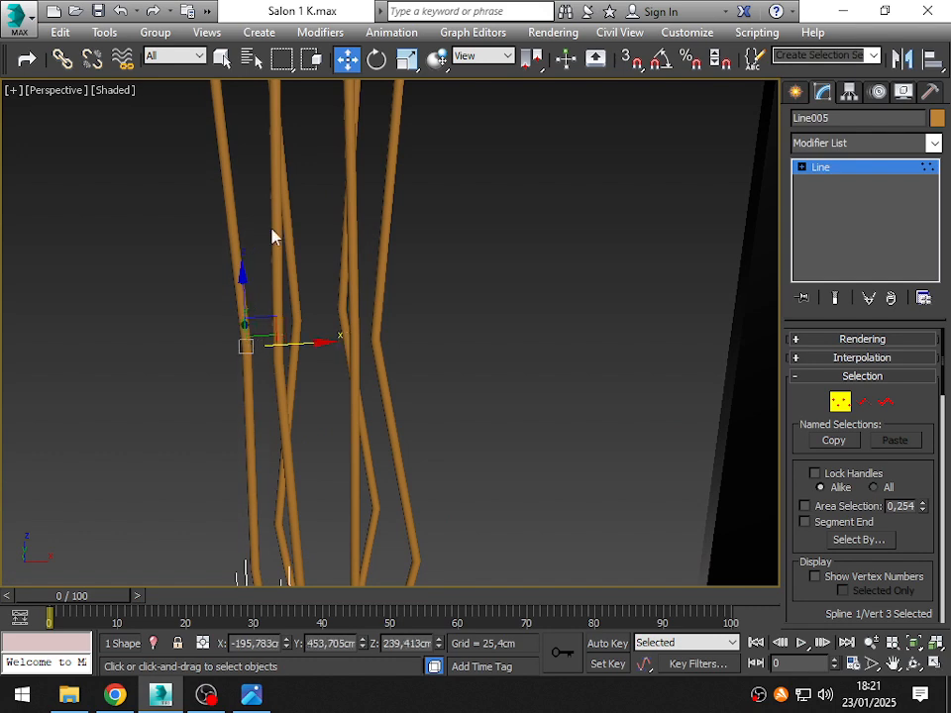
middle_drag(274, 236, 213, 317)
drag(215, 344, 204, 353)
- Move the stem's top end to about X -196.2, Y 453.2 cm, then finish vertex editing and deselect the stem
middle_drag(241, 262, 288, 501)
click(296, 318)
drag(296, 318, 267, 323)
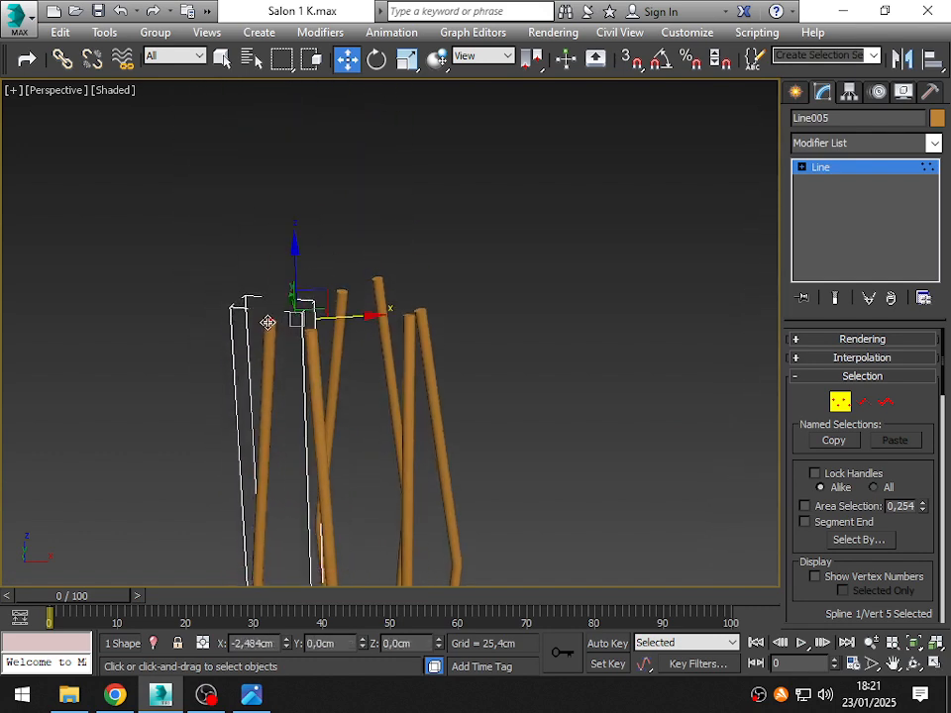
middle_drag(412, 513, 312, 157)
scroll(312, 158, down, 4)
middle_drag(301, 277, 313, 284)
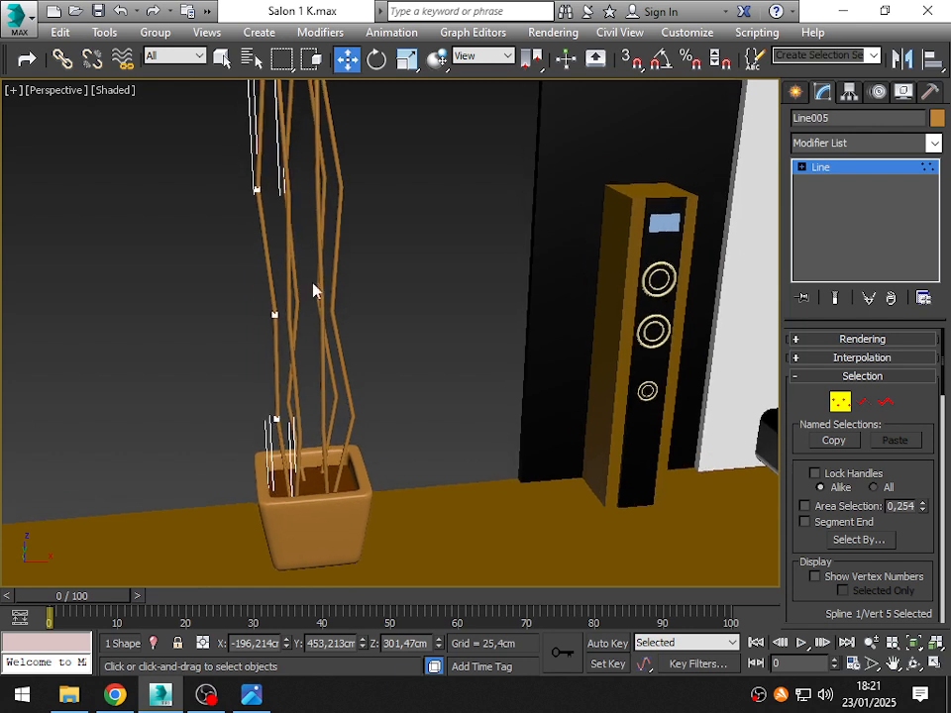
click(850, 401)
click(376, 424)
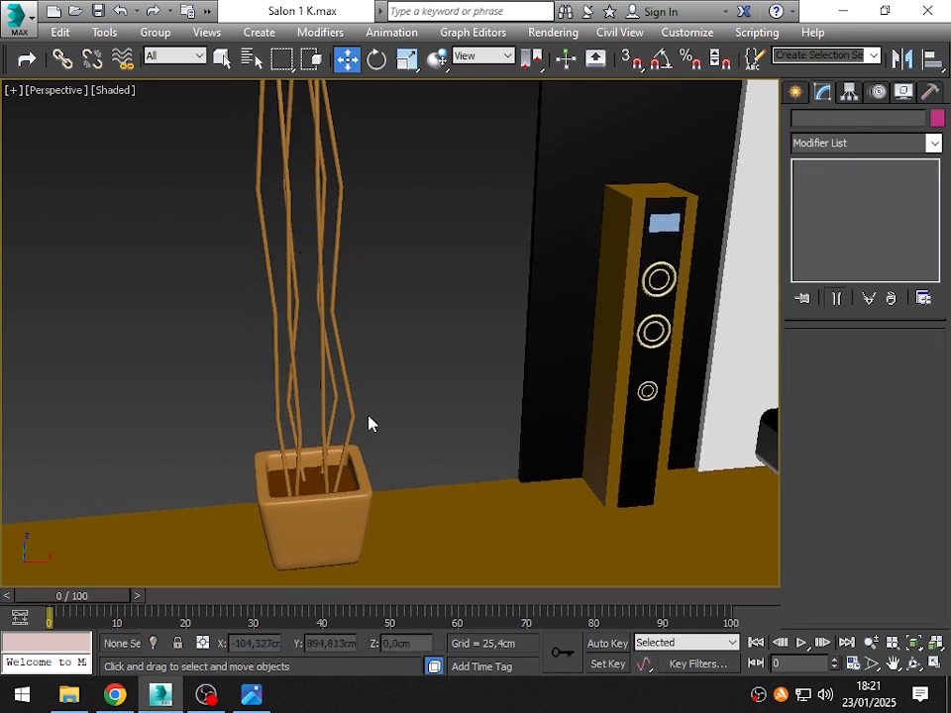
- Edit the vertices of the stem at the back of the planter, moving its lowest bend to about X -182.5, Y 466.6 cm
click(335, 398)
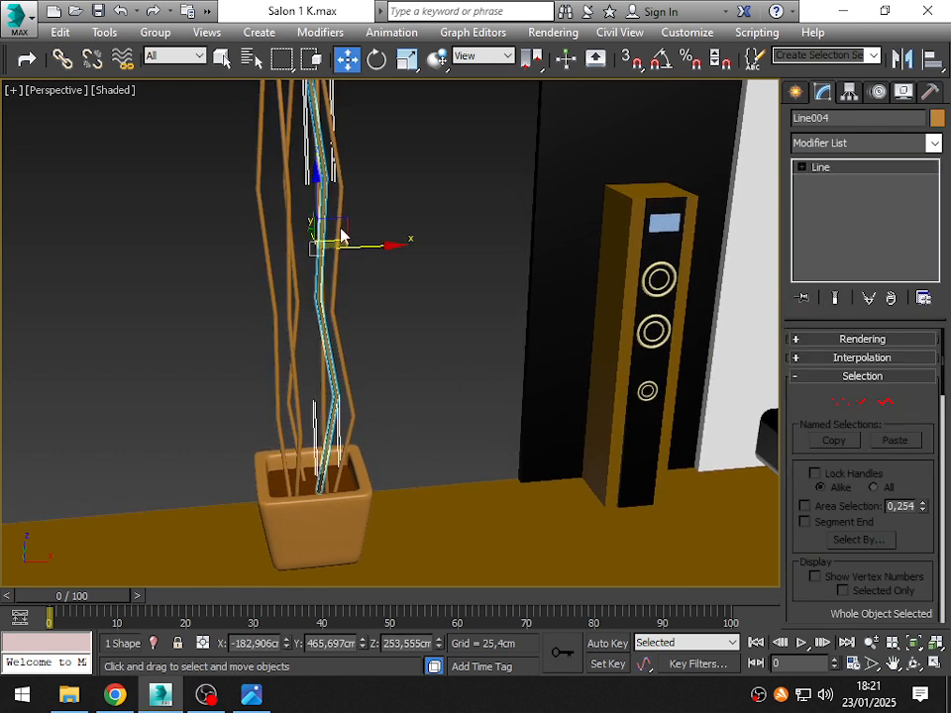
click(839, 402)
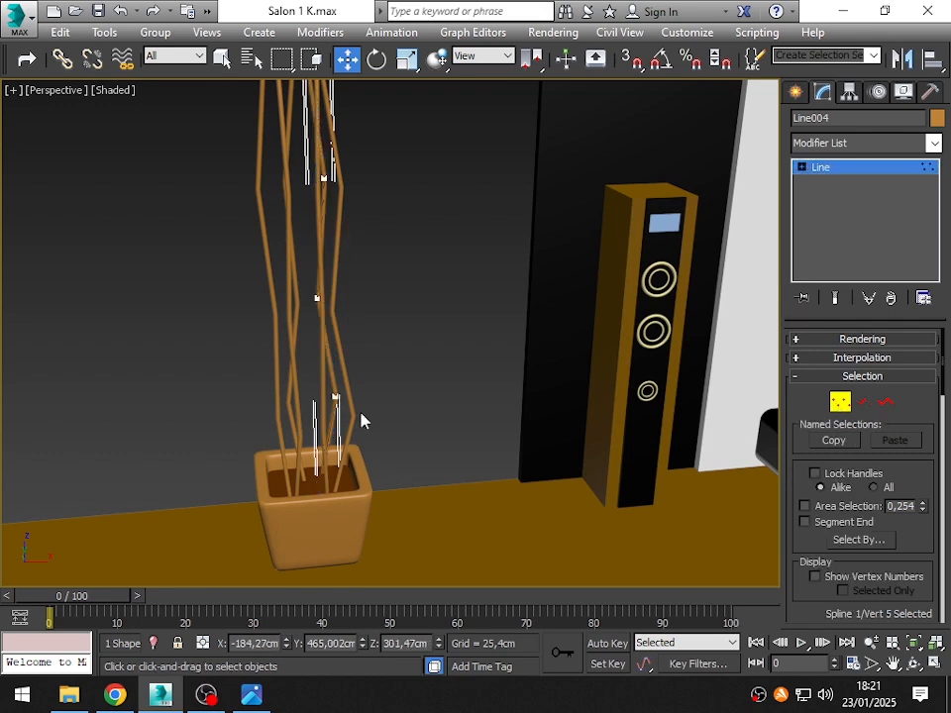
click(335, 397)
alt+middle_drag(335, 397, 309, 443)
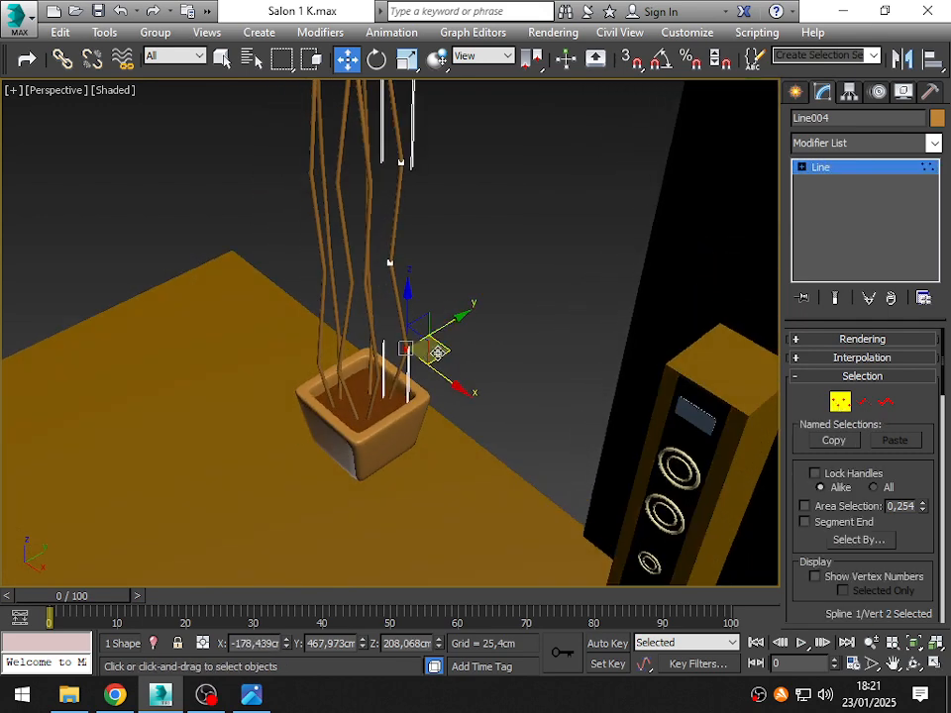
drag(436, 352, 426, 347)
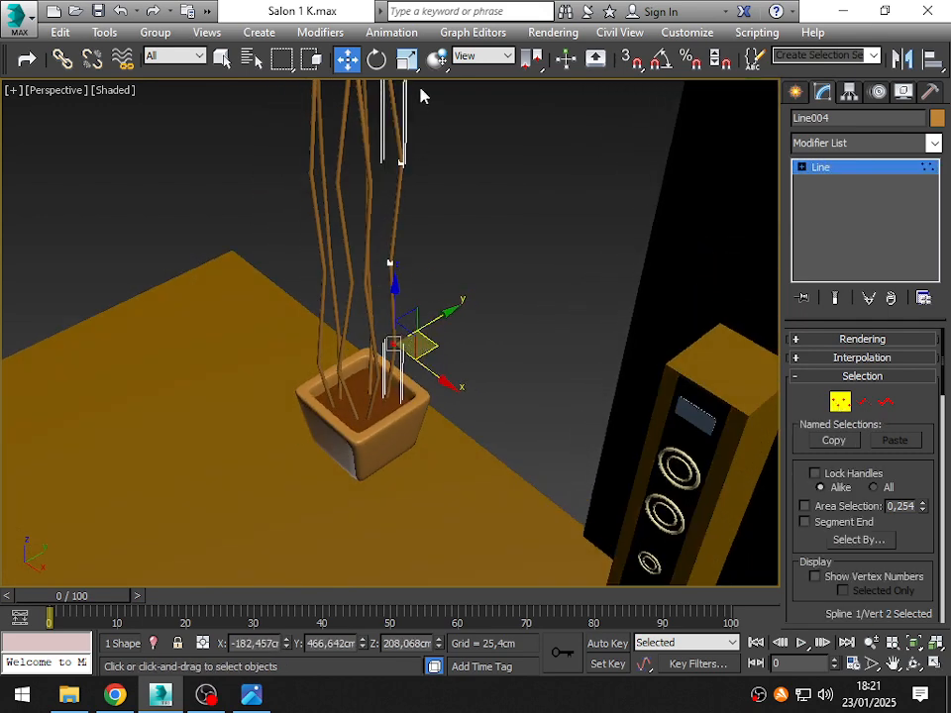
- Move the back stem's uppermost bend to about X -184.5, Y 463.5 cm, its tip to X -182.4, Y 465.4 cm, and finish vertex editing
click(405, 165)
alt+middle_drag(405, 165, 376, 306)
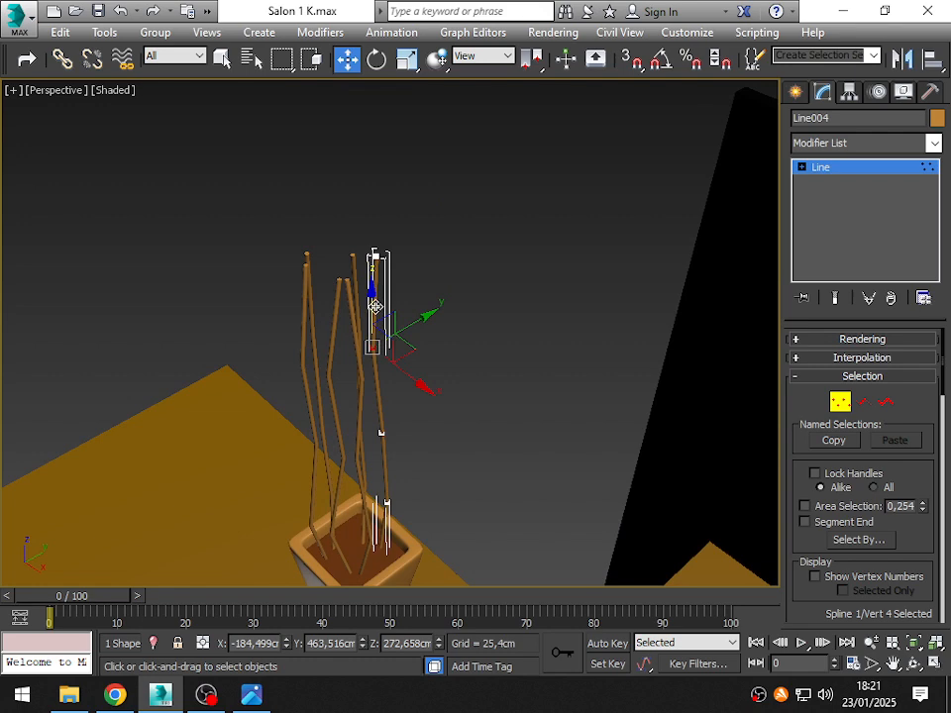
click(374, 257)
alt+middle_drag(382, 394, 368, 226)
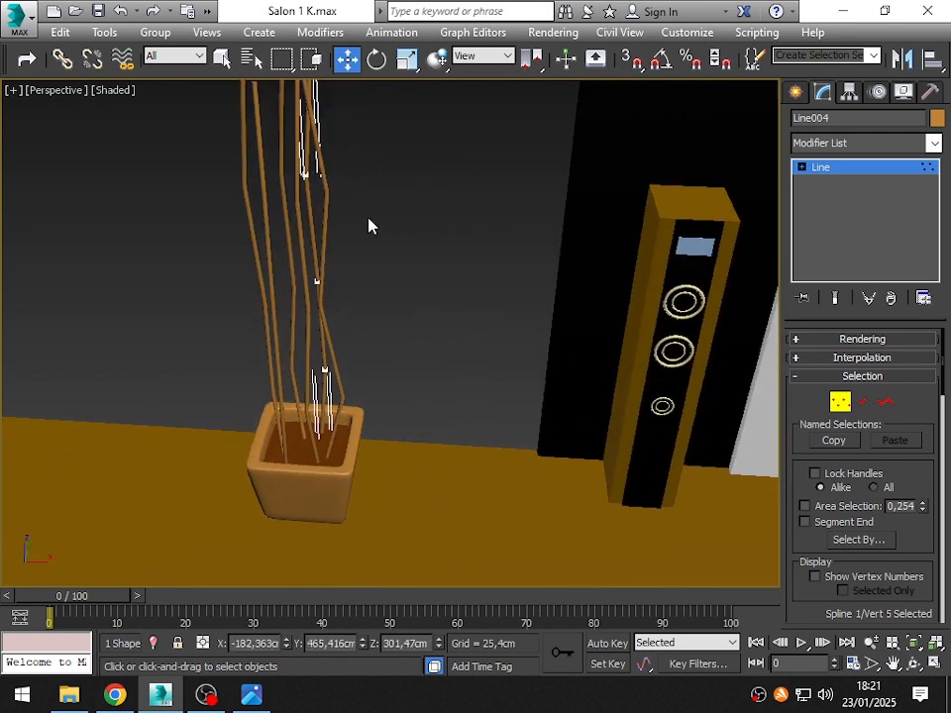
click(839, 405)
- Rotate the stem on the speaker side of the planter around its vertical axis to a Z rotation of about -75.2°
alt+middle_drag(282, 431, 352, 398)
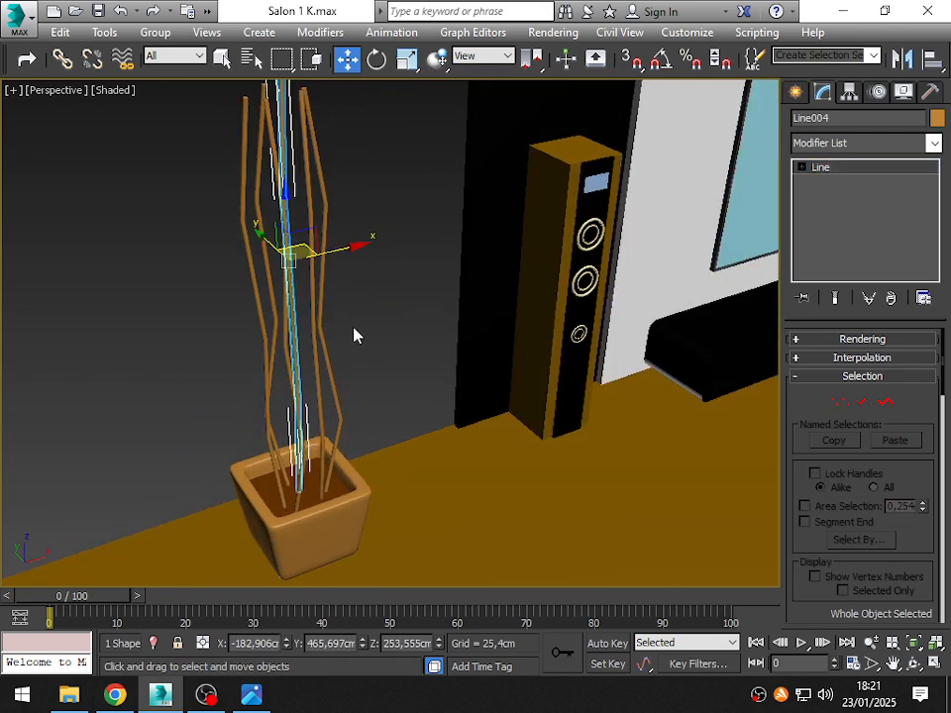
click(357, 335)
mouse_move(255, 399)
alt+middle_down()
mouse_move(273, 366)
mouse_move(214, 361)
mouse_move(325, 360)
mouse_move(487, 376)
mouse_move(505, 386)
mouse_move(209, 398)
mouse_move(247, 397)
alt+middle_up()
click(331, 423)
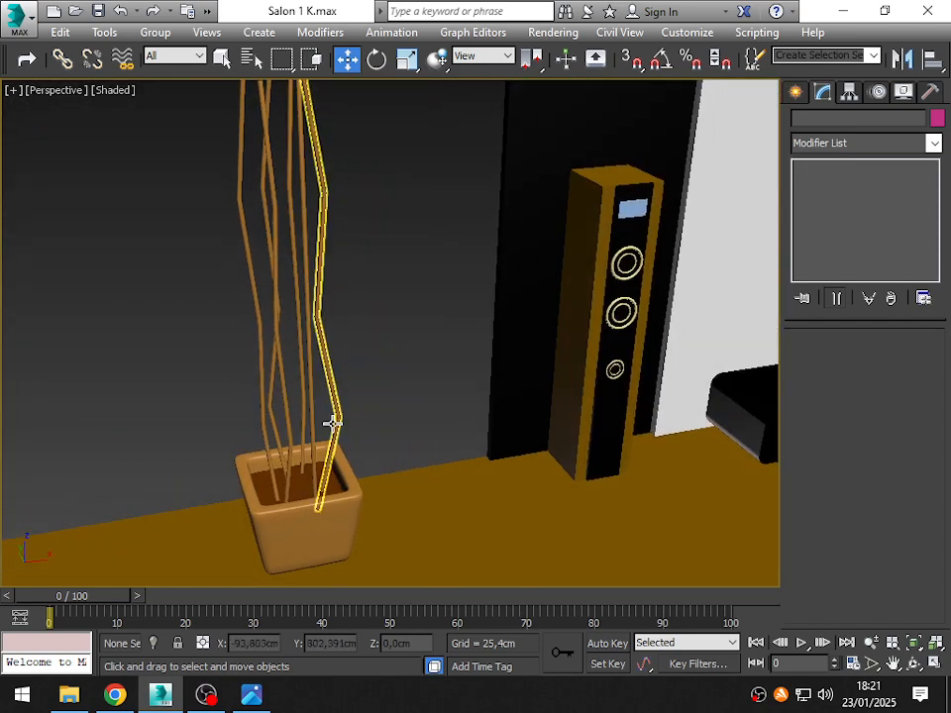
click(332, 423)
alt+middle_drag(340, 424, 309, 424)
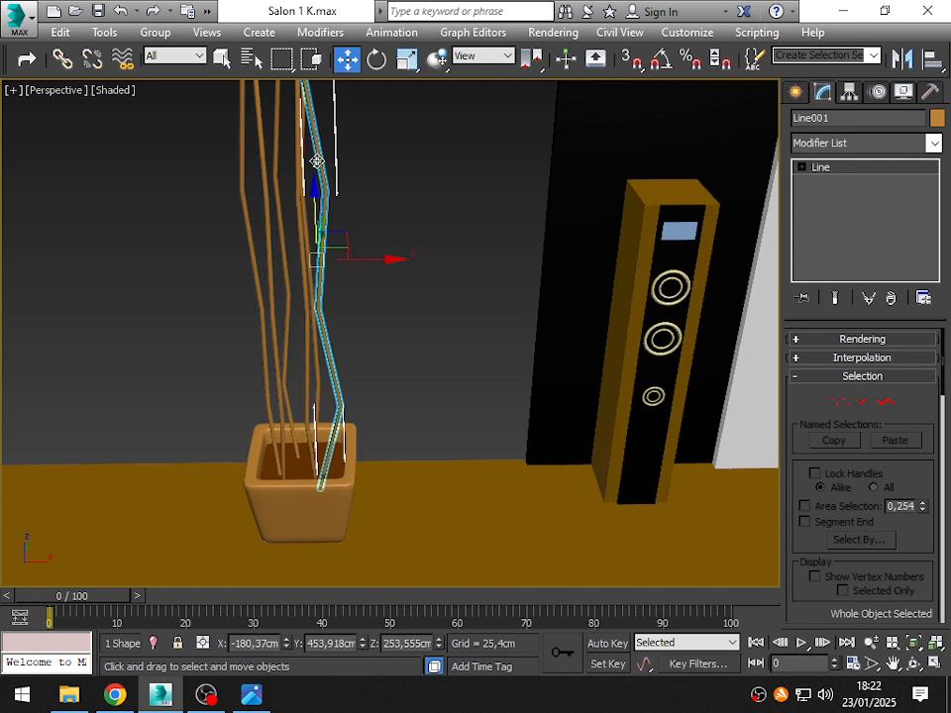
middle_drag(449, 200, 475, 265)
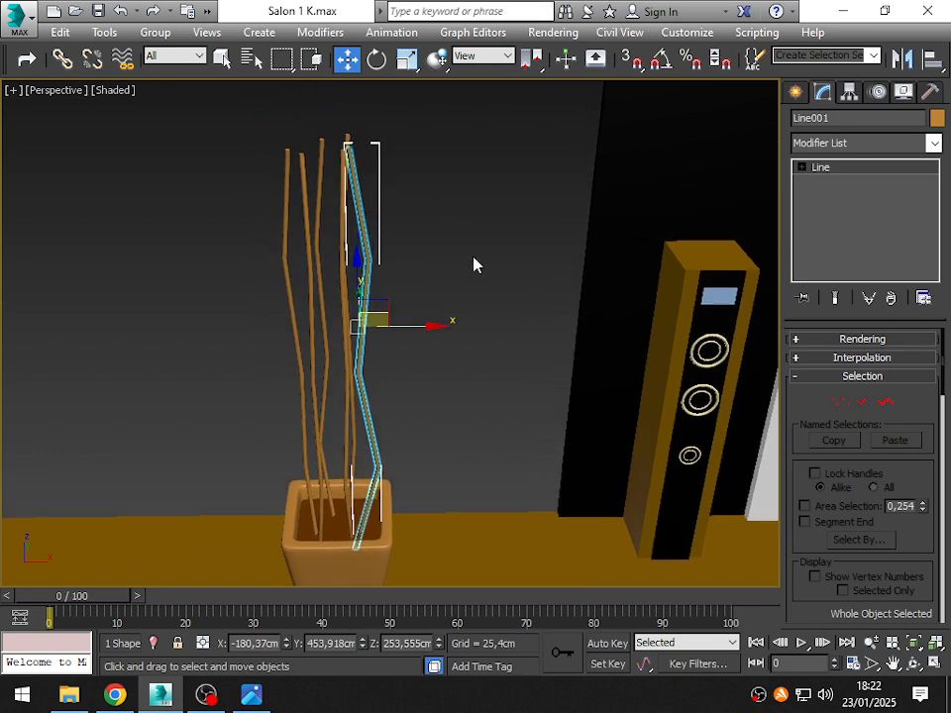
click(399, 289)
click(367, 265)
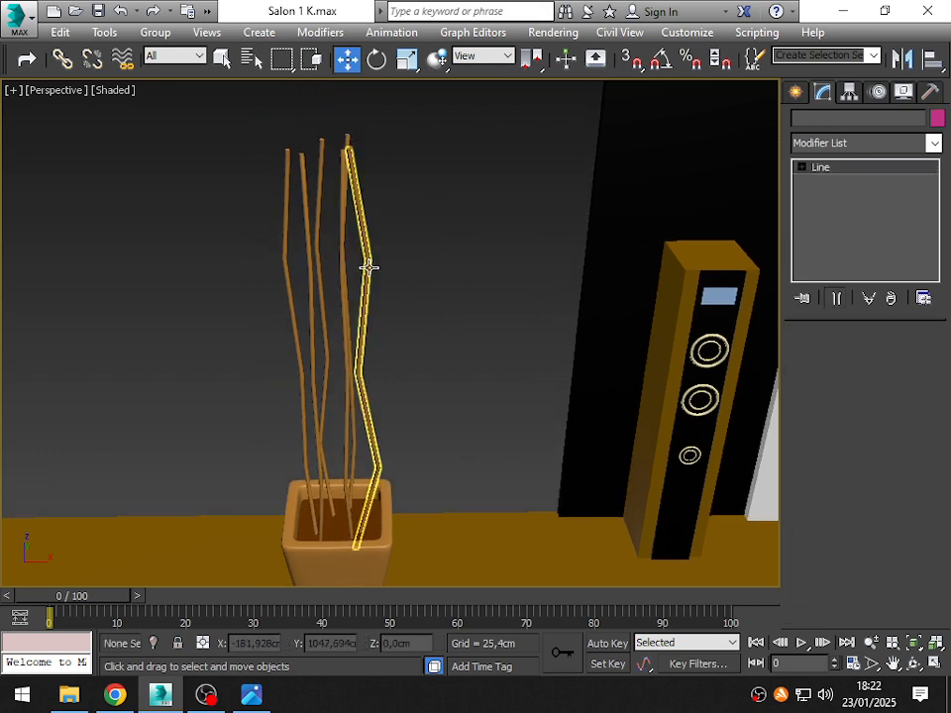
click(377, 61)
drag(311, 350, 498, 400)
alt+middle_drag(497, 400, 340, 456)
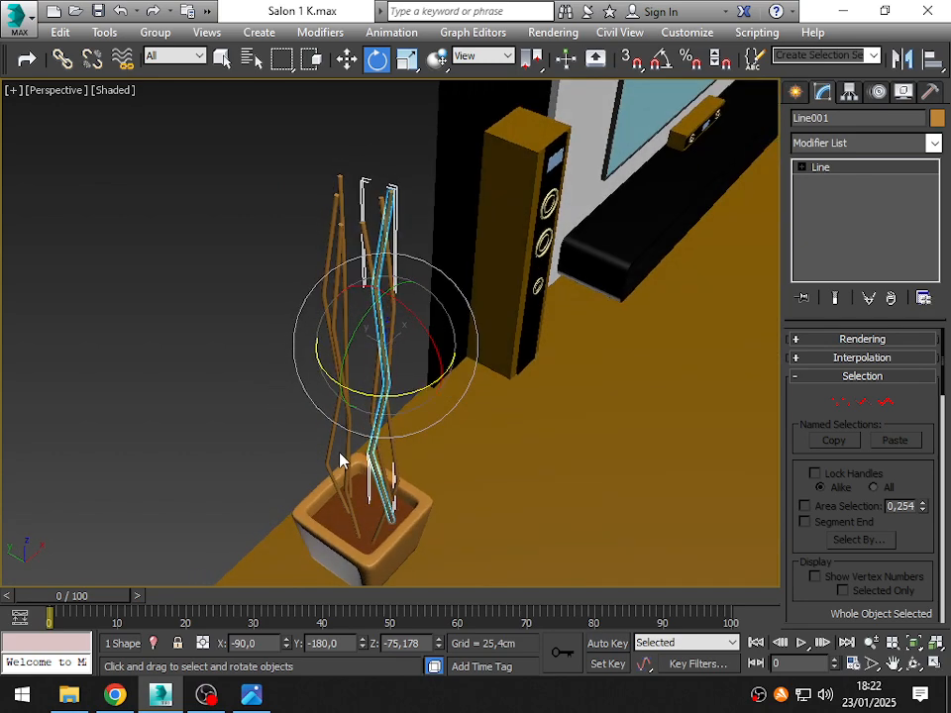
- Rotate the stem Line002 around its vertical axis to a Z rotation of about -6.6° and deselect it
click(312, 437)
drag(308, 394, 728, 382)
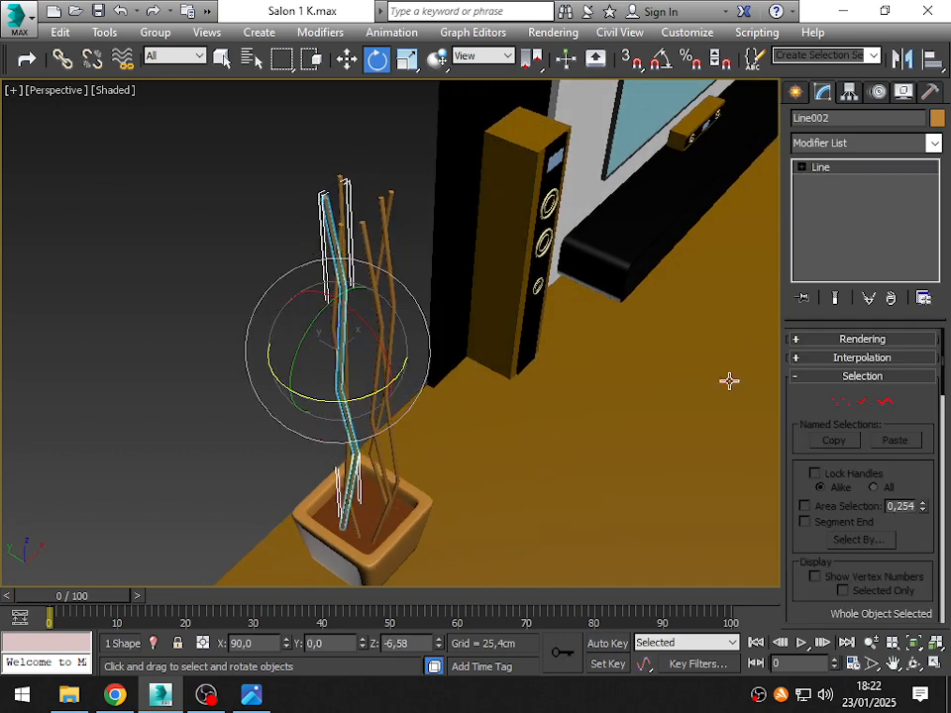
alt+middle_drag(728, 382, 363, 449)
click(524, 370)
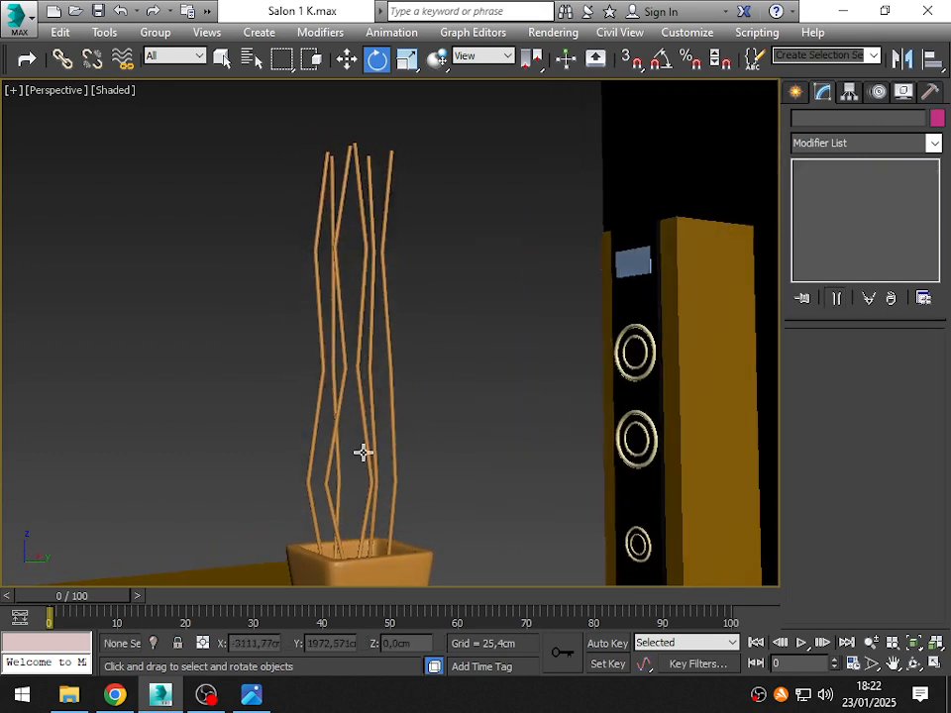
- Edit the vertices of the stem Line003 and reposition its lowest bend horizontally to vary the zigzag
click(331, 435)
click(840, 401)
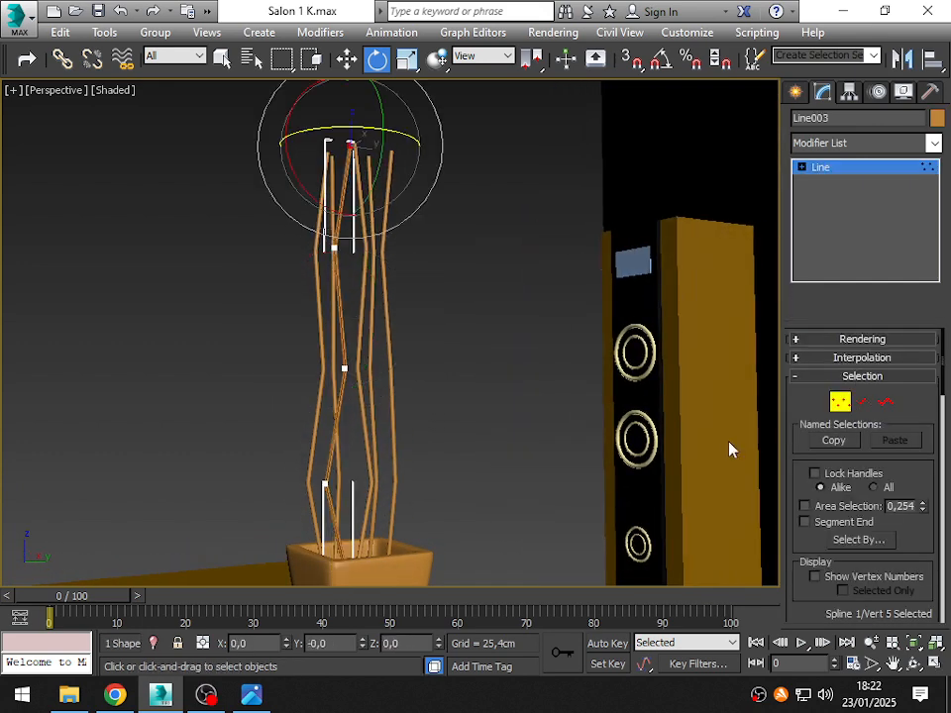
click(345, 486)
alt+middle_drag(354, 487, 325, 537)
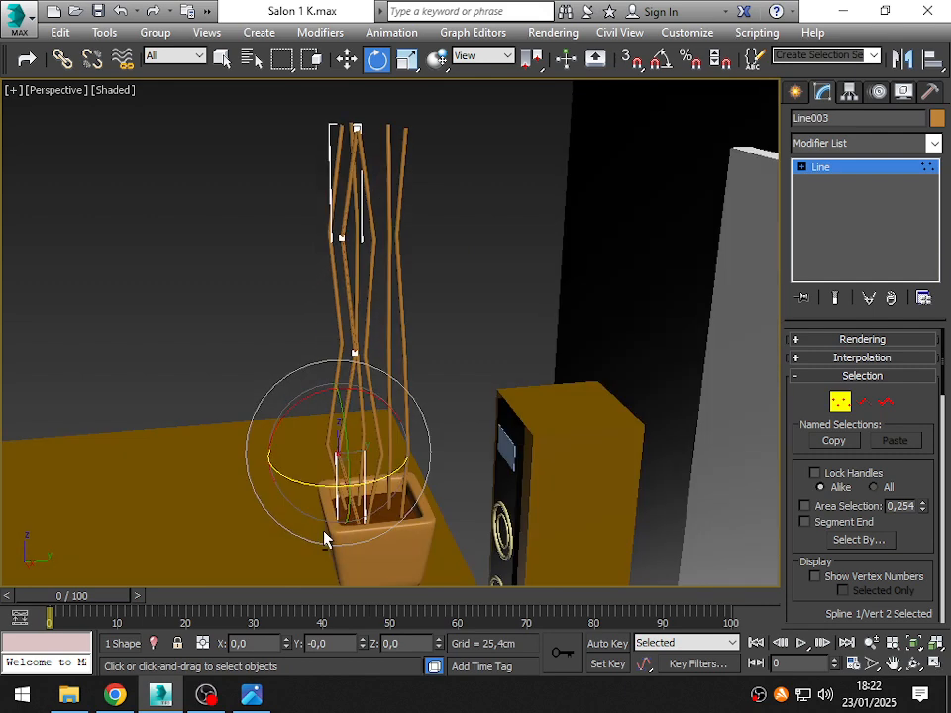
key(w)
drag(373, 463, 318, 467)
alt+middle_drag(318, 466, 385, 489)
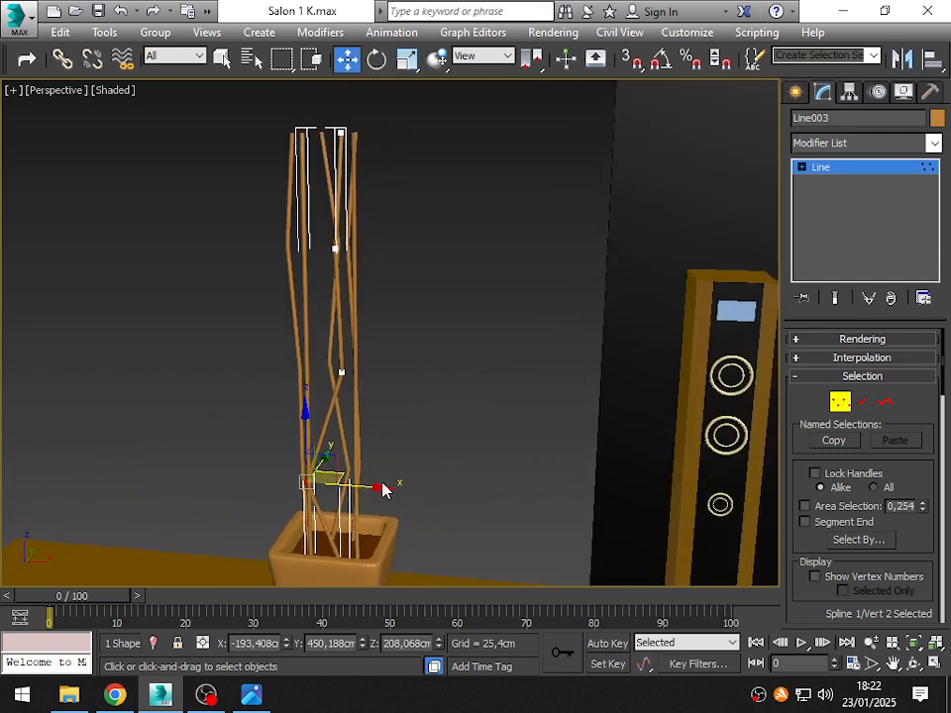
drag(363, 487, 389, 482)
alt+middle_drag(389, 481, 381, 445)
- Shift the uppermost bend of the stem Line003 sideways, then finish vertex editing and deselect the stem
click(378, 254)
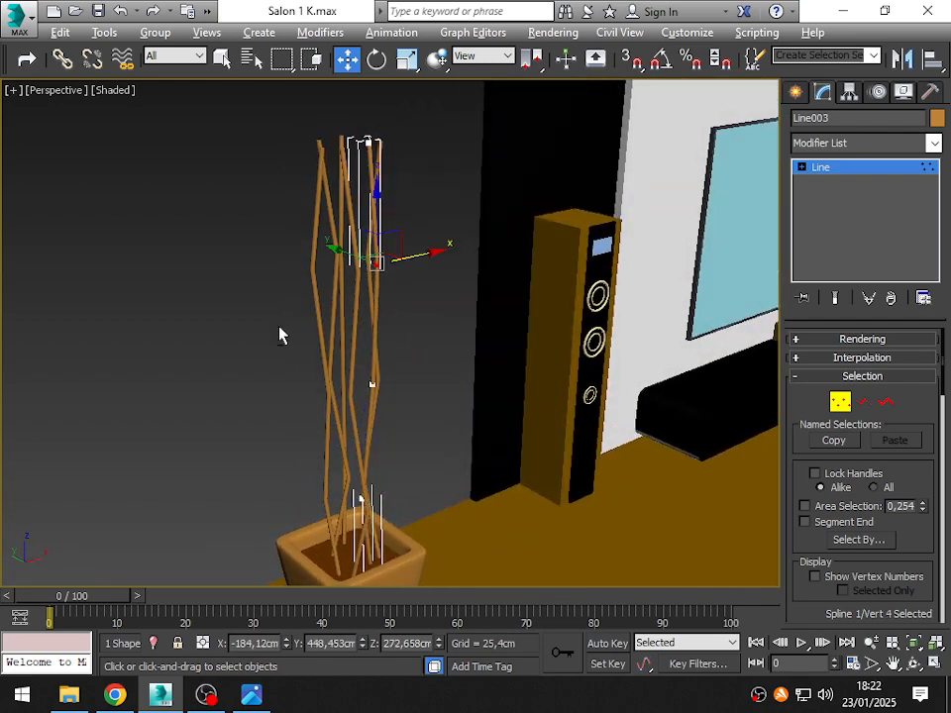
alt+middle_drag(280, 333, 428, 340)
drag(397, 307, 383, 306)
alt+middle_drag(383, 306, 362, 331)
key(1)
click(265, 352)
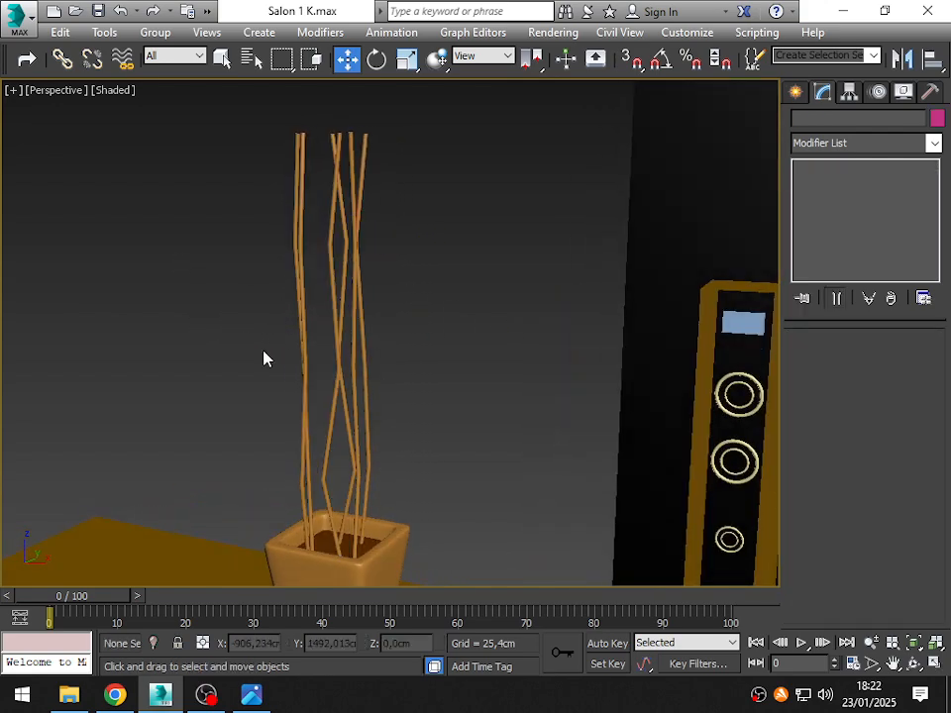